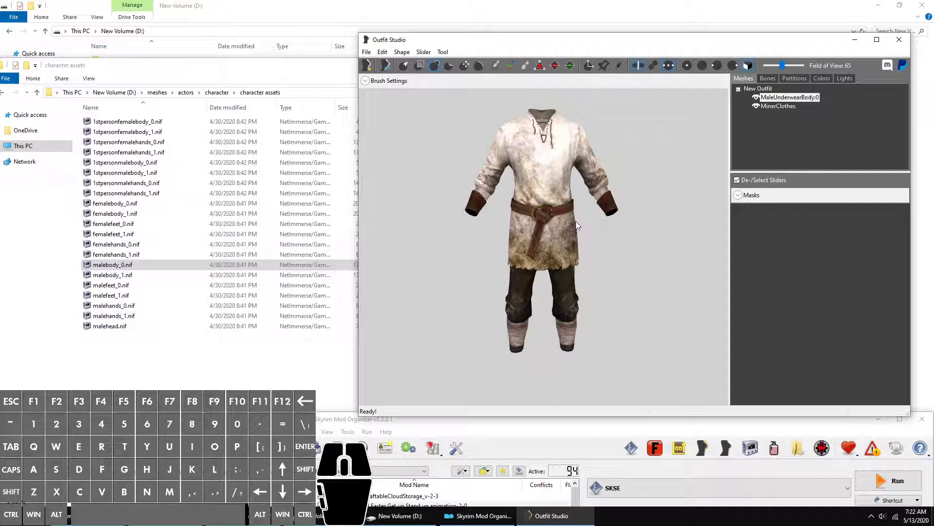
Enable the Left Mouse Pan option in the settings and apply the change
left_click(621, 201)
right_click_drag(653, 204, 627, 252)
left_click(624, 241)
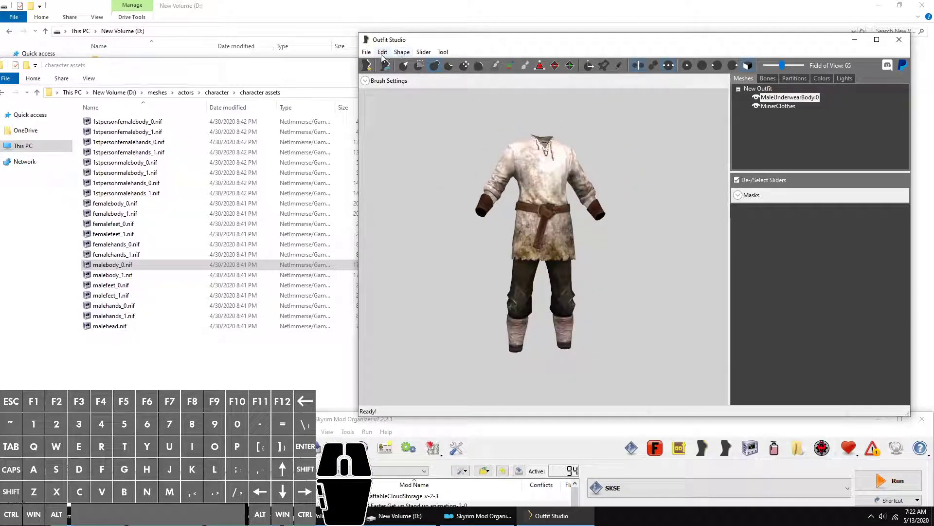
left_click(362, 52)
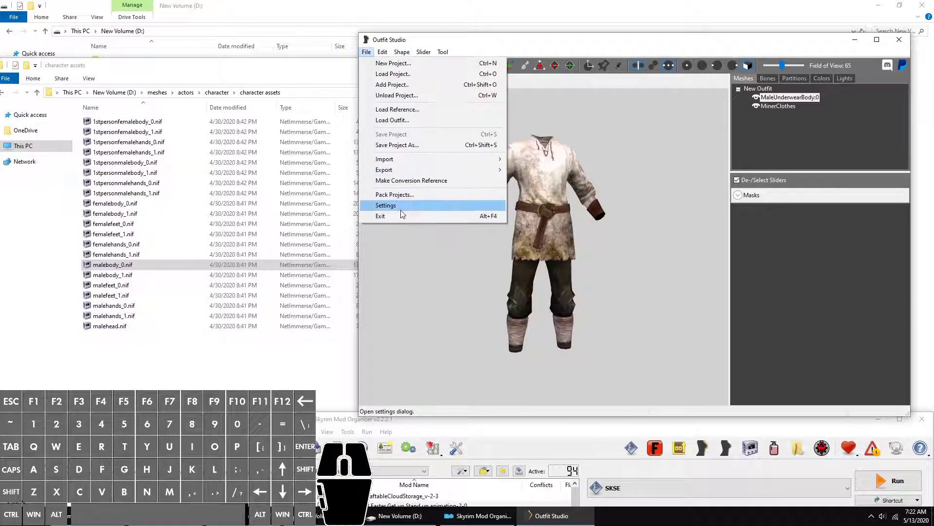
left_click(387, 205)
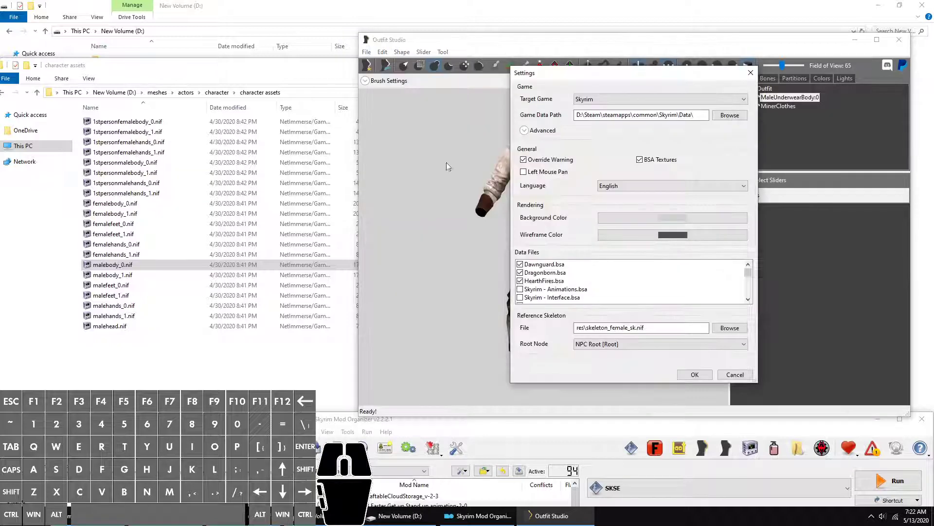
left_click(555, 174)
left_click(695, 374)
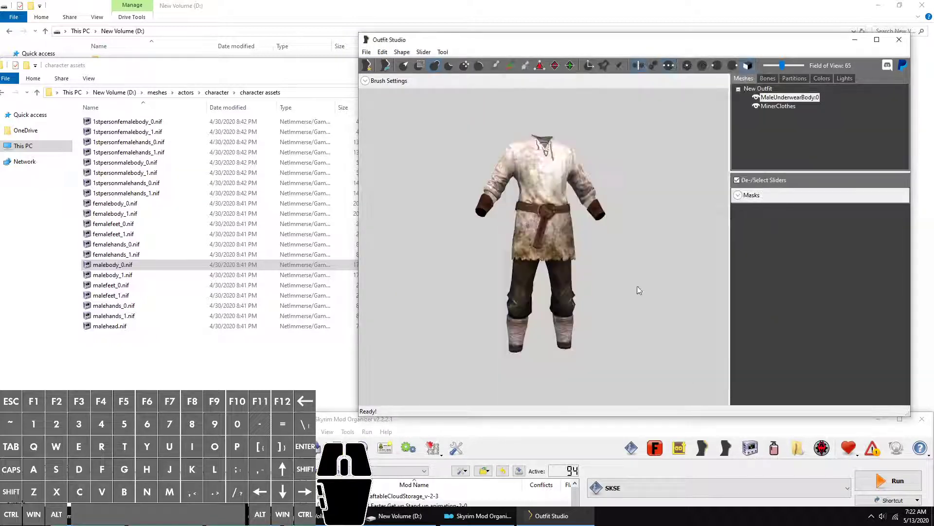
Turn off the perspective view in the viewport and test panning and rotating around the miner clothes outfit
left_click_drag(646, 272, 537, 296)
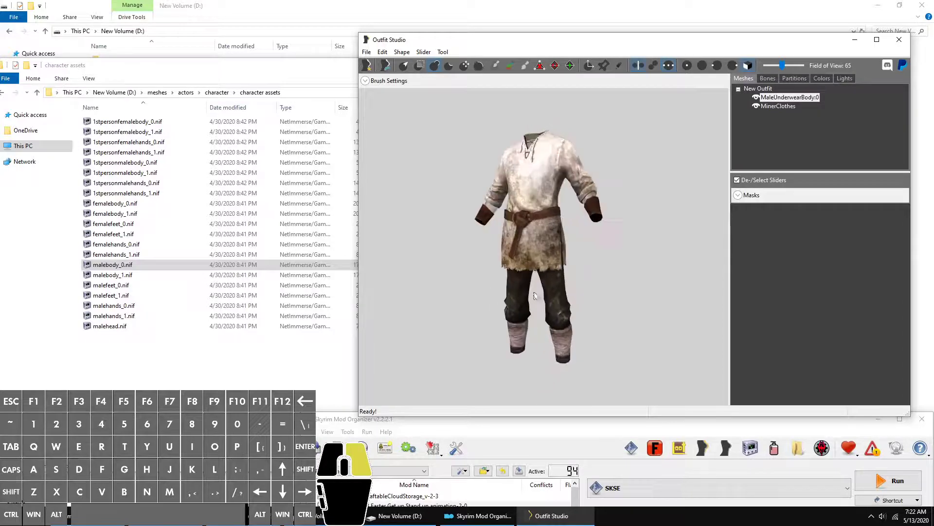
left_click(746, 63)
left_click_drag(627, 248, 619, 268)
scroll(638, 226, "down", 3)
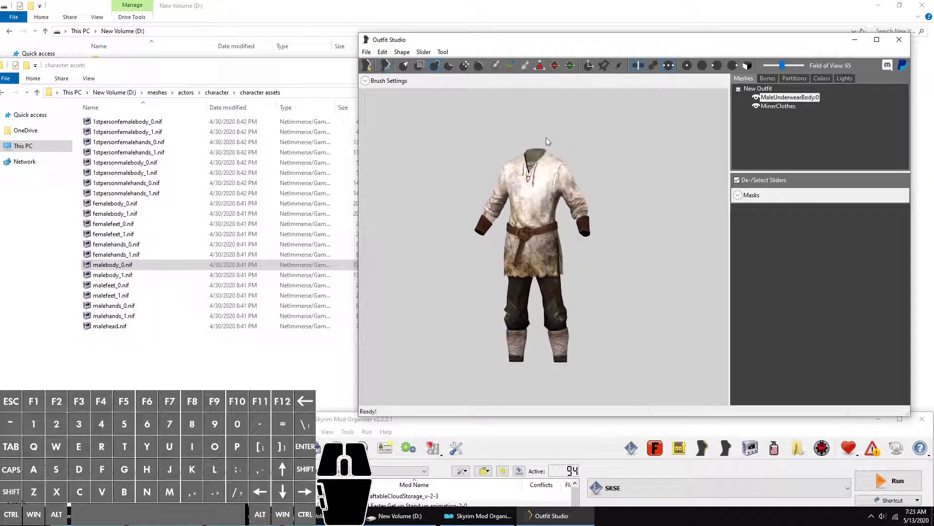
left_click_drag(579, 297, 424, 130)
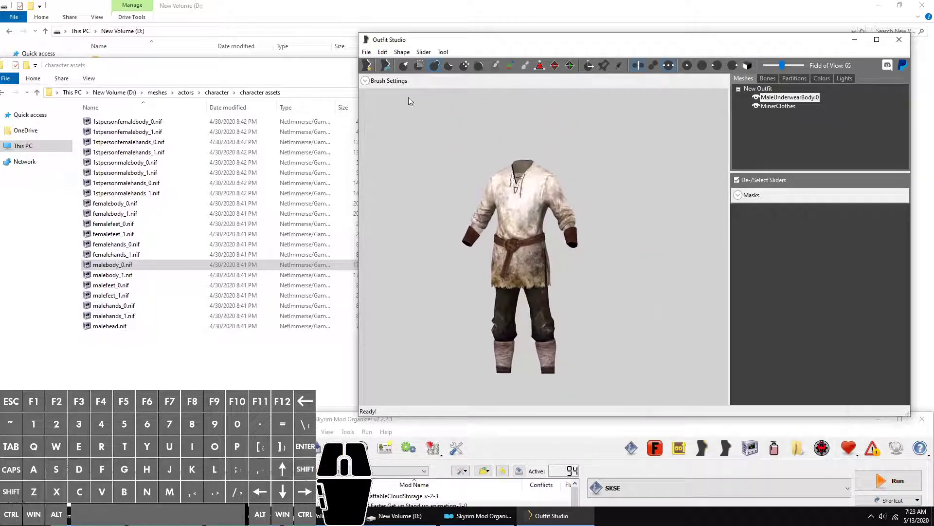
mouse_move(503, 178)
right_mouse_down()
mouse_move(506, 165)
mouse_move(521, 181)
right_mouse_up()
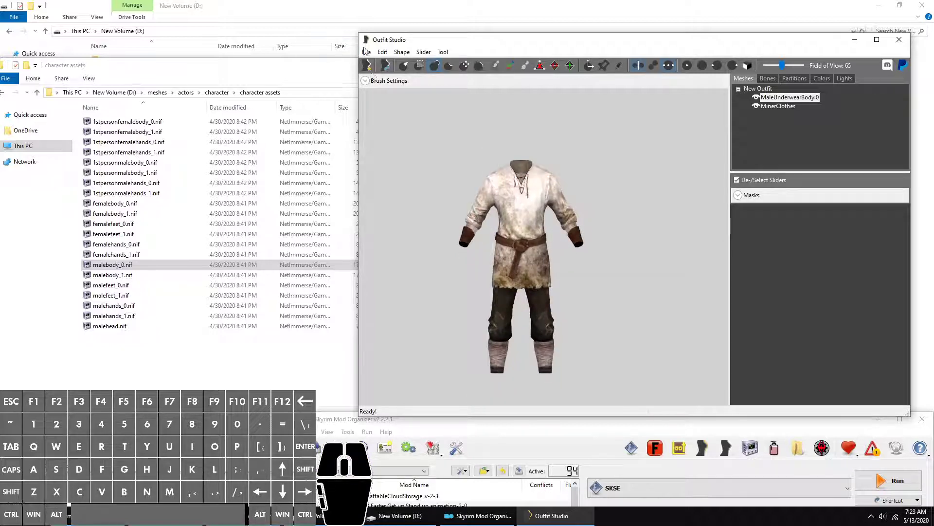
Unload the current miner clothes project without saving it
left_click(366, 52)
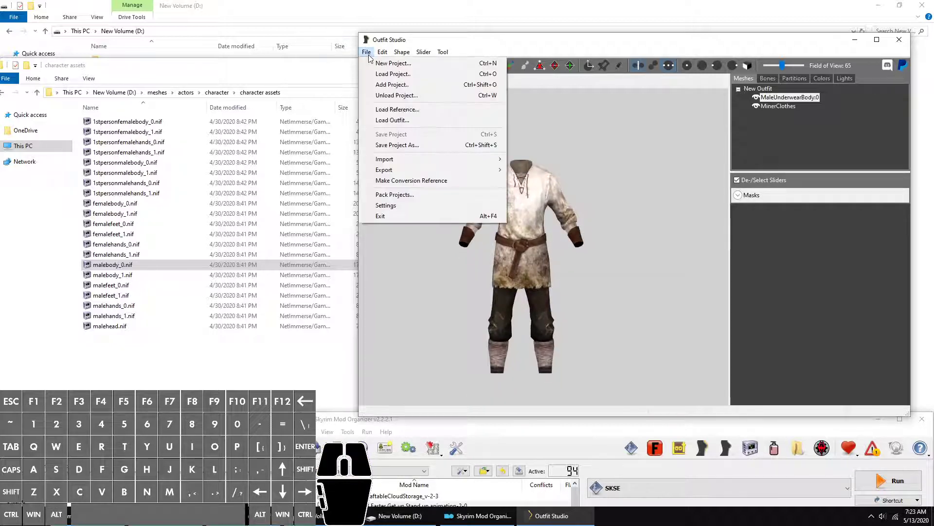
left_click(397, 95)
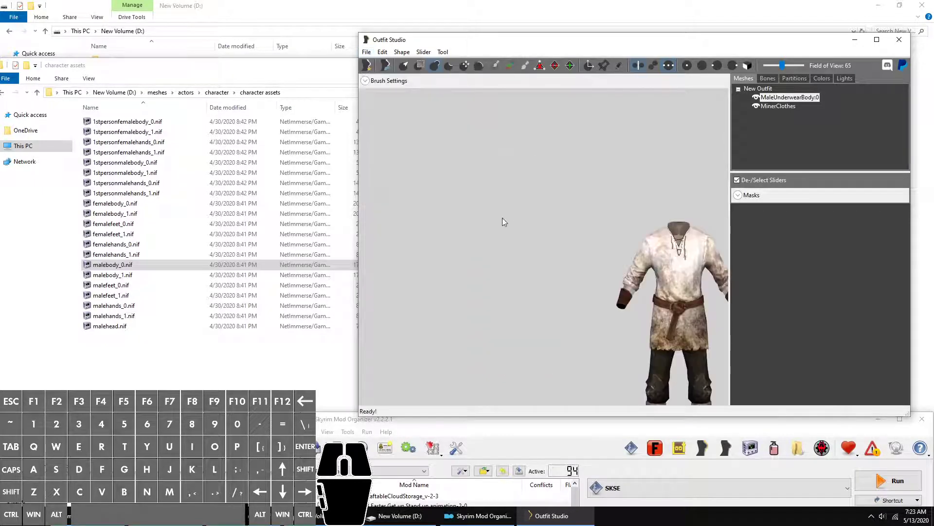
key("ctrl+w")
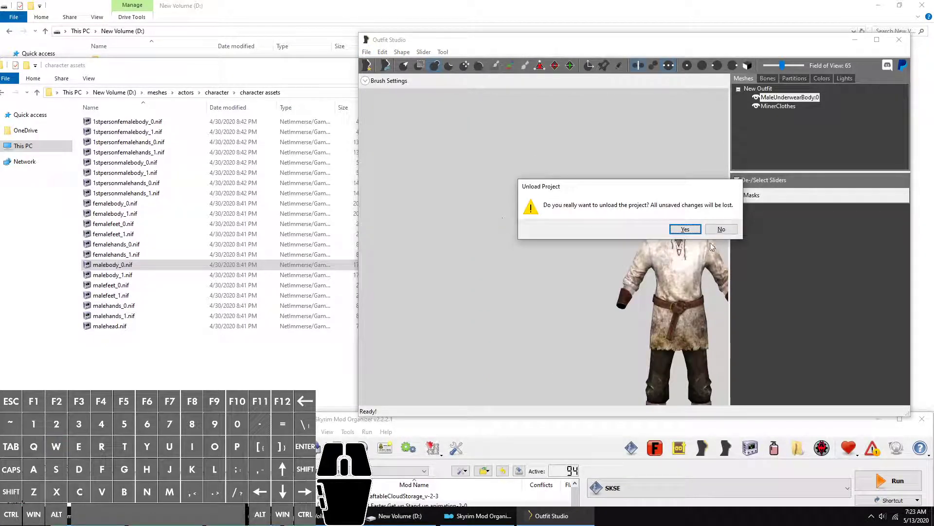
left_click(677, 228)
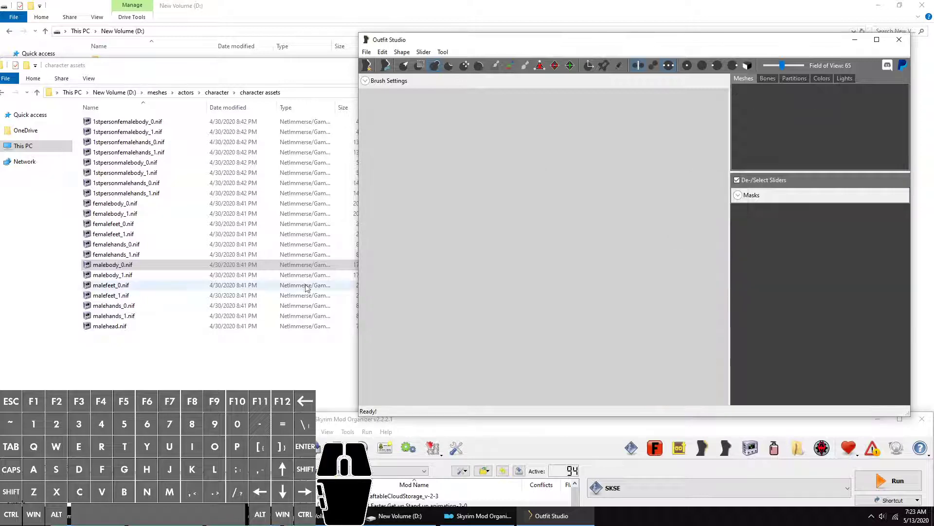
Load malebody_0.nif from the character assets folder into the empty Outfit Studio workspace
left_click(210, 264)
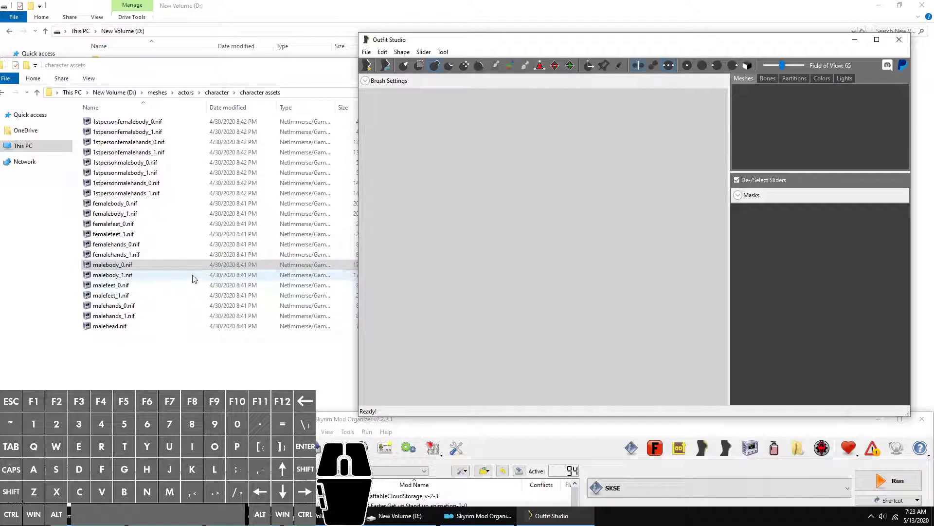
left_click(194, 266)
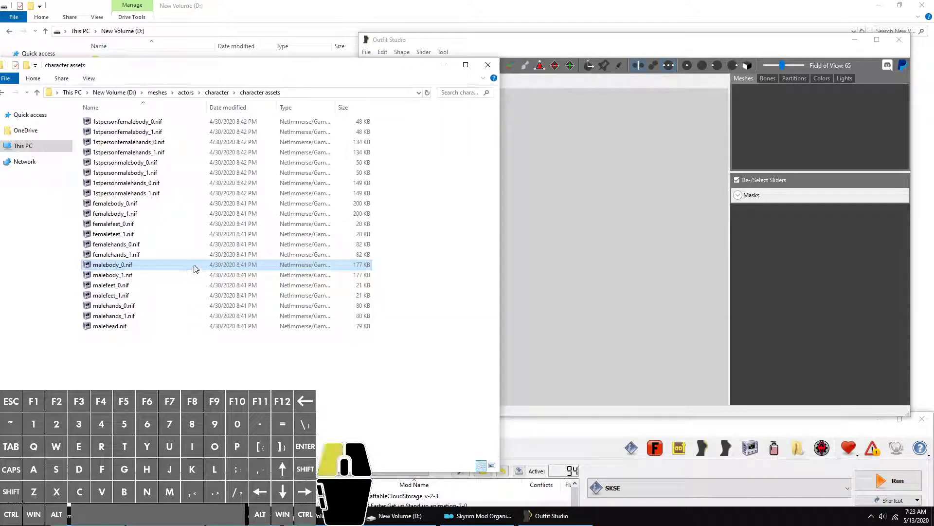
left_click_drag(194, 265, 567, 262)
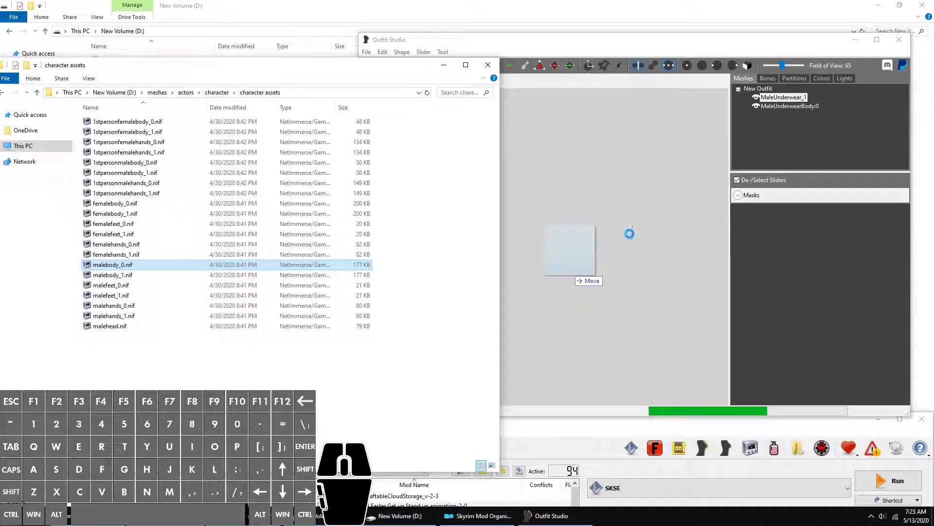
left_click(618, 256)
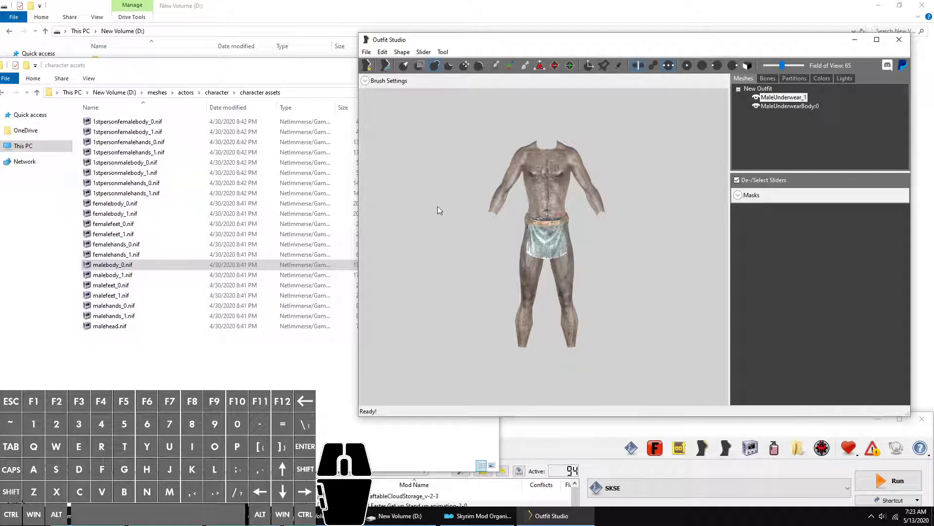
Delete the MaleUnderwear_1 shape from the malebody_0 outfit, keeping only the body mesh
right_click(797, 101)
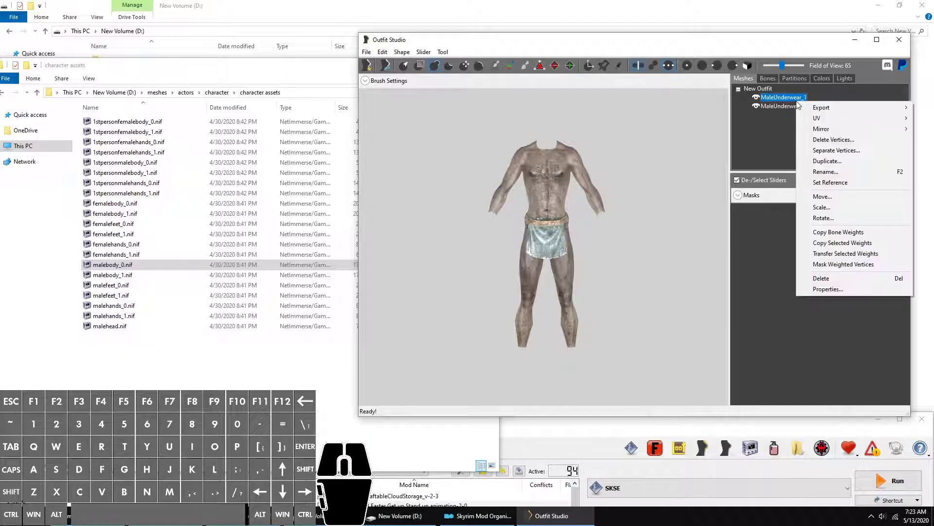
left_click(803, 278)
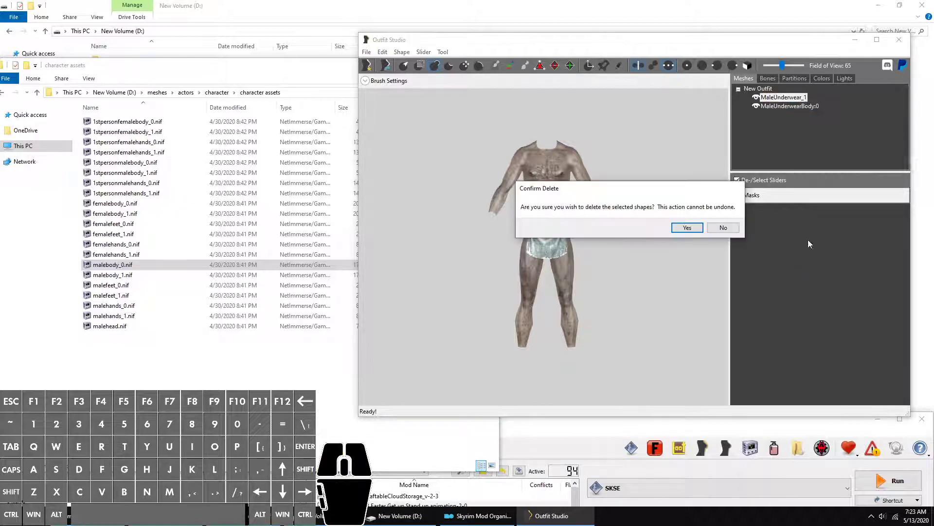
left_click(688, 227)
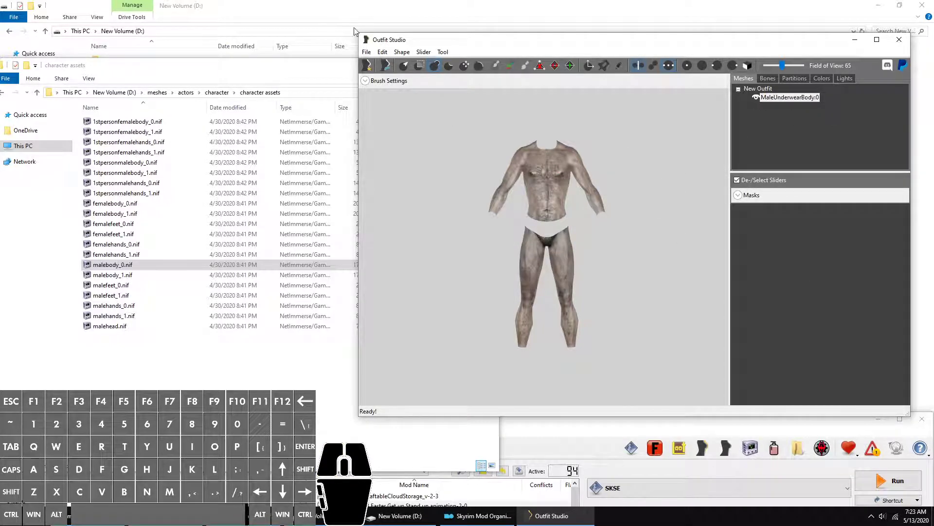
Export the remaining male body mesh as an FBX file named 0 on the D: drive
left_click(366, 52)
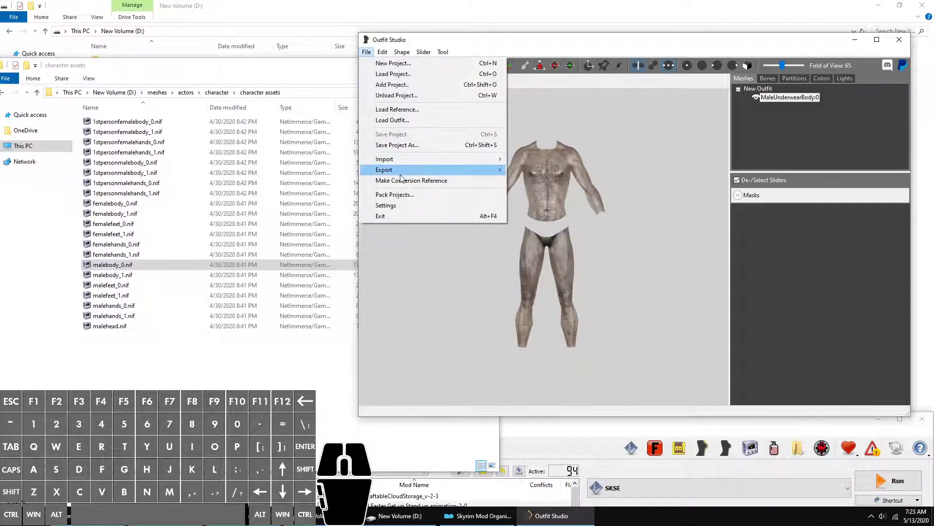
mouse_move(389, 169)
left_click(567, 203)
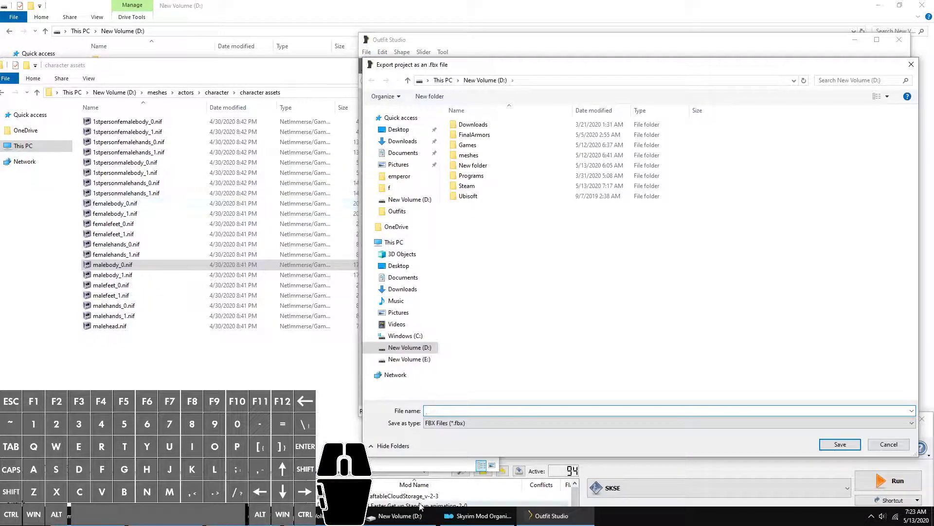
type("ff")
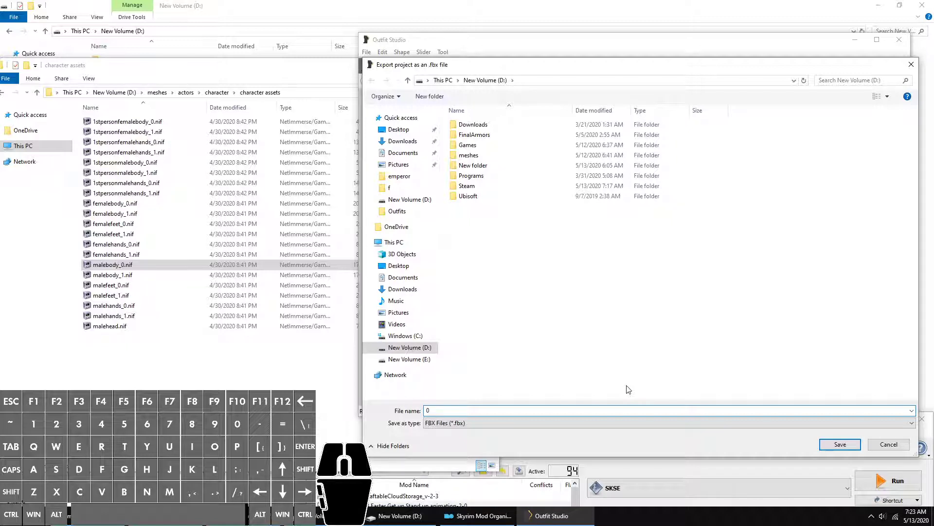
key("Return")
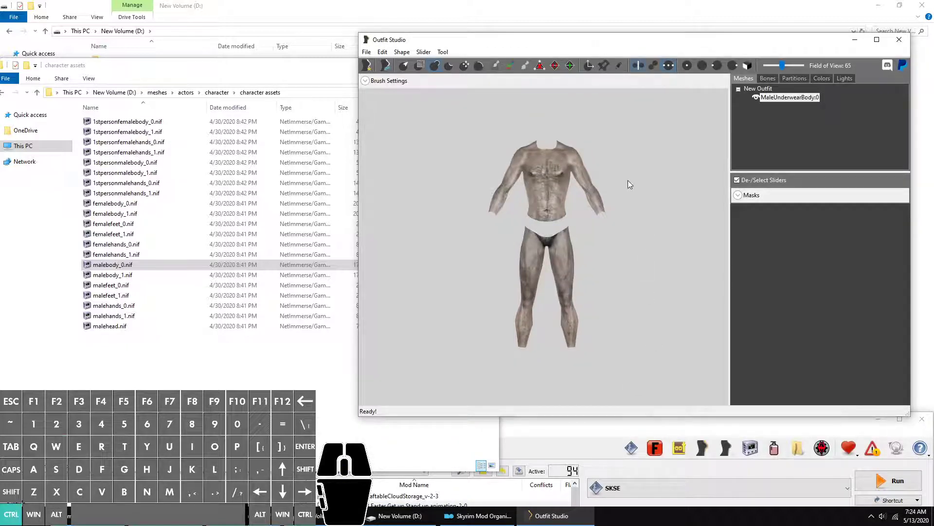
Unload the project and load malebody_1.nif from the character assets folder
key("ctrl+w")
key("Return")
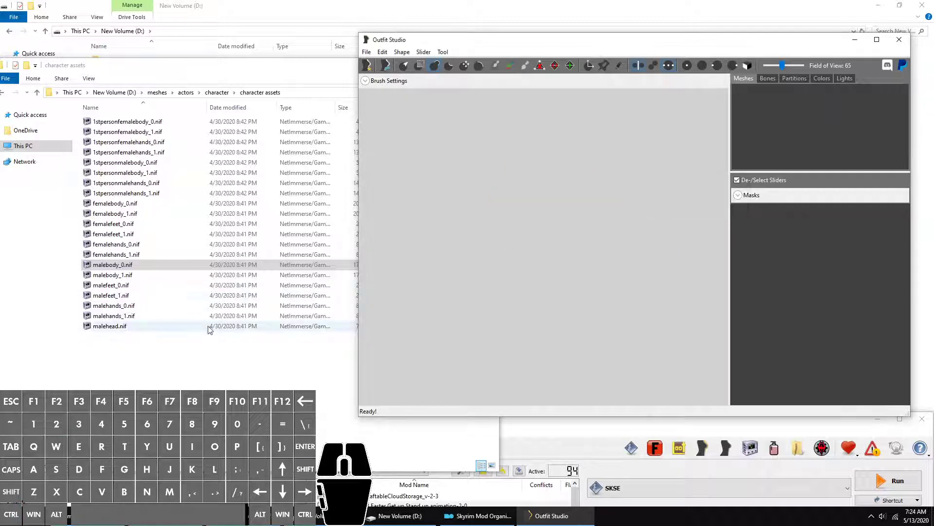
left_click(271, 274)
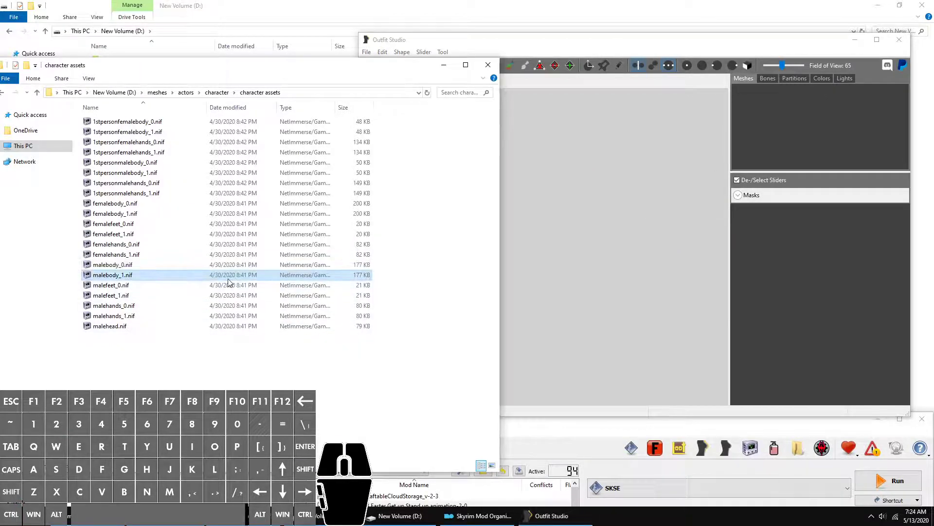
left_click_drag(230, 278, 623, 239)
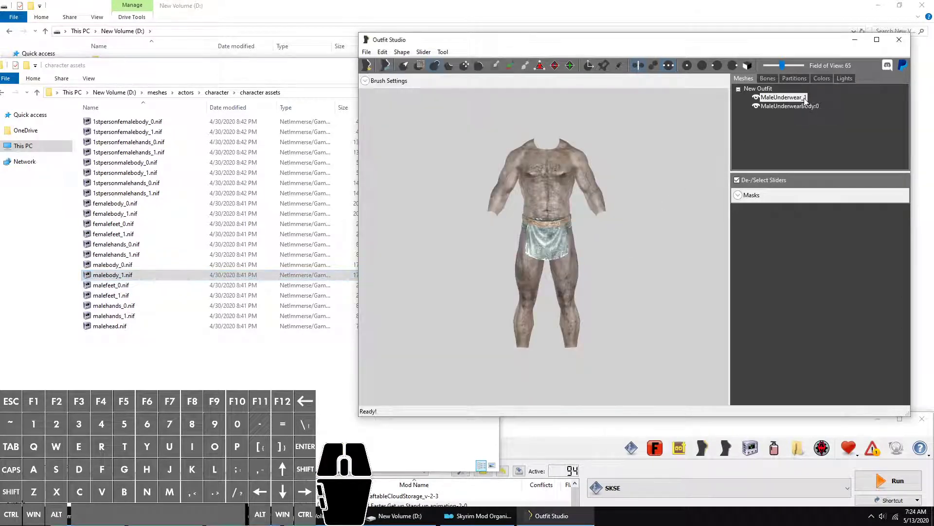
Delete the MaleUnderwear_1 shape from the malebody_1 outfit, leaving just the body mesh
right_click(805, 100)
left_click(868, 279)
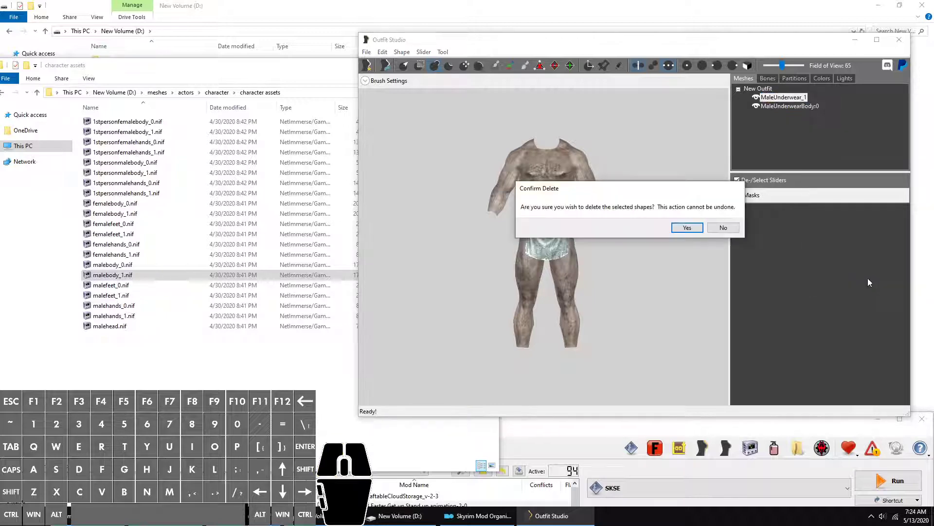
left_click(681, 227)
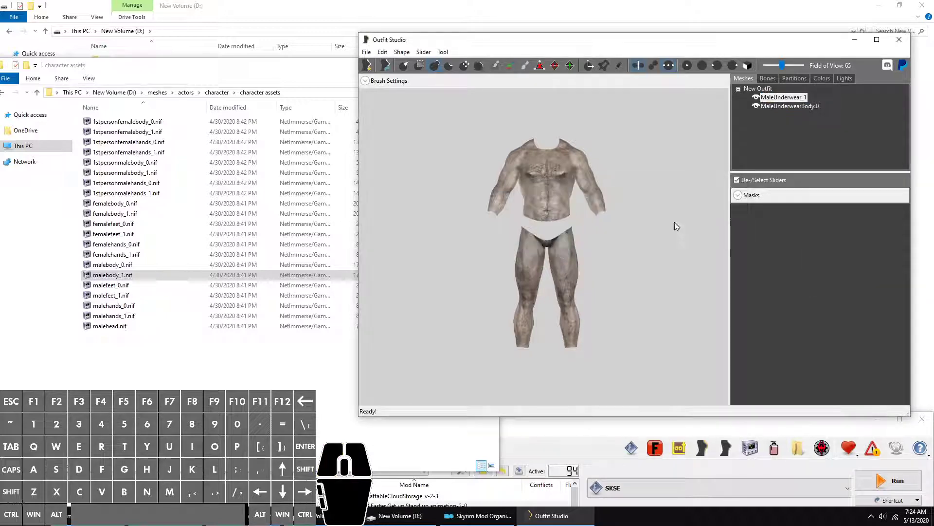
Export the high-weight male body mesh as an FBX file named 1 on the D: drive
left_click(383, 51)
mouse_move(366, 51)
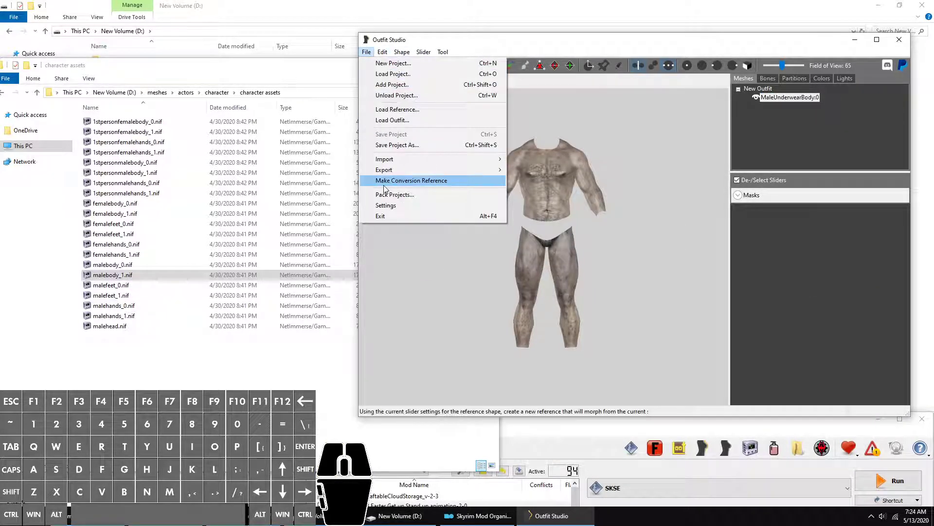
mouse_move(406, 171)
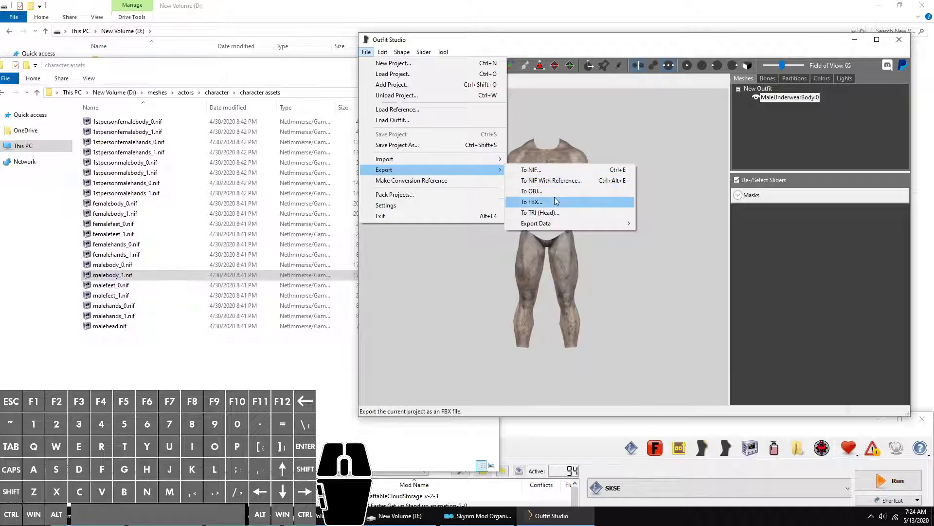
left_click(554, 197)
type("1")
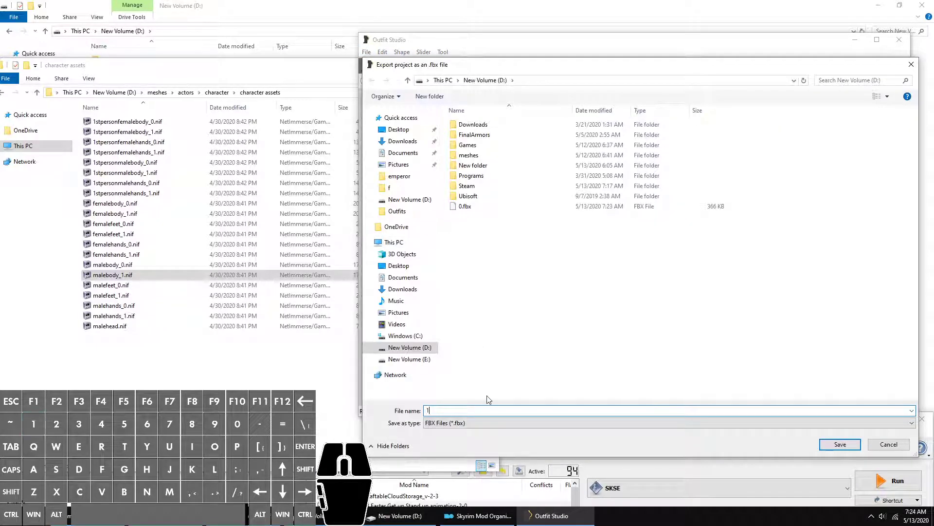
key("Return")
Unload the malebody_1 project and load malebody_0.nif from the character assets folder again
scroll(429, 186, "down", 4)
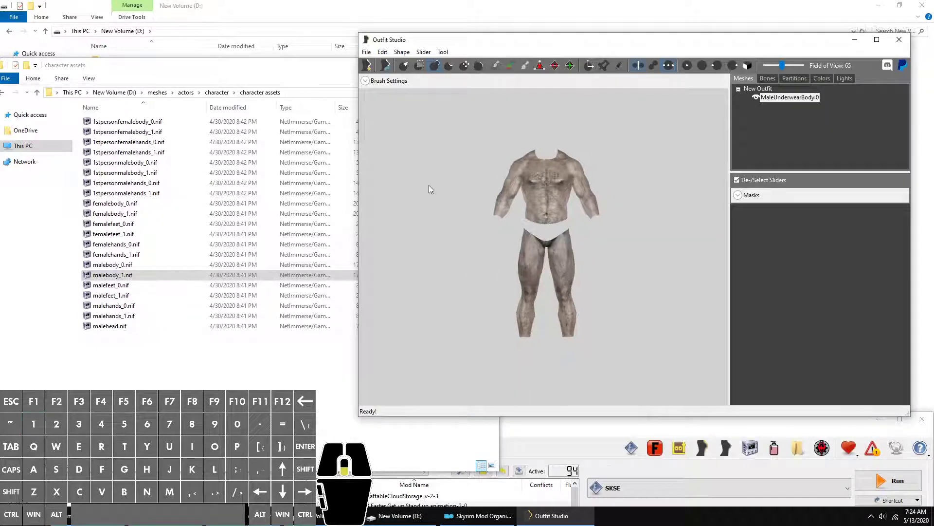
key("ctrl+w")
key("Return")
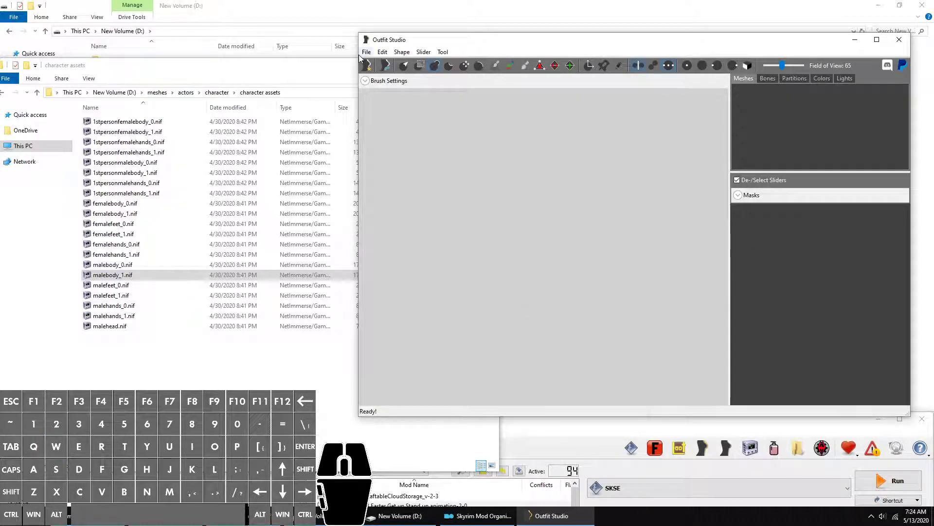
left_click(363, 54)
left_click(363, 54)
left_click(141, 269)
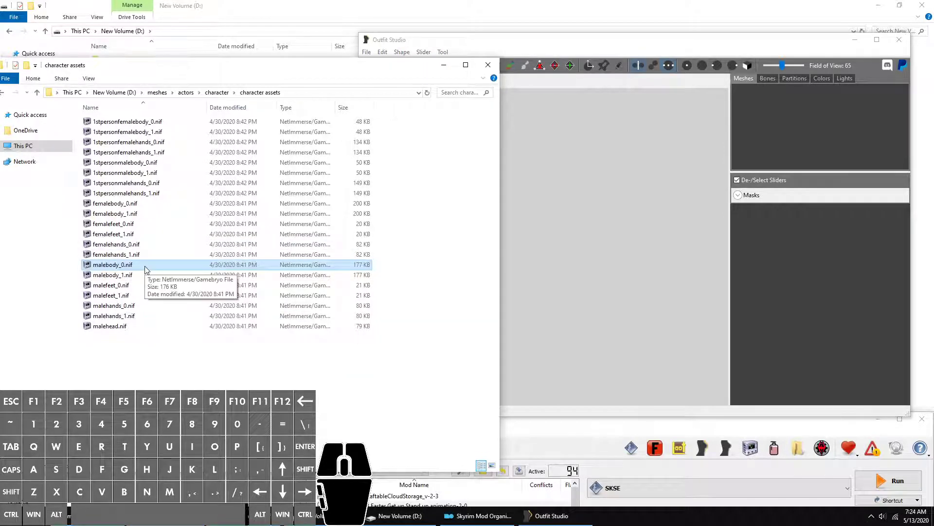
left_click_drag(146, 270, 592, 260)
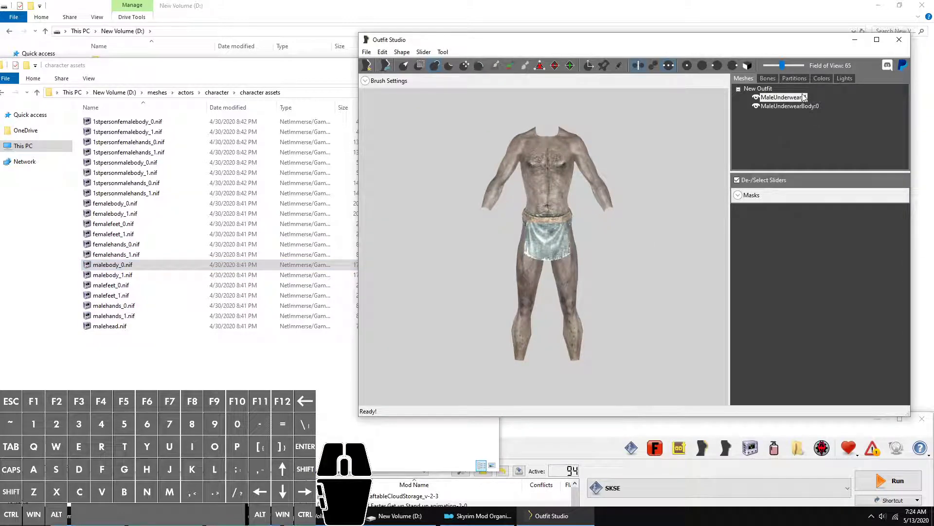
Delete the male underwear shape from the low-weight outfit and set MaleUnderwearBody:0 as the reference shape
right_click(793, 99)
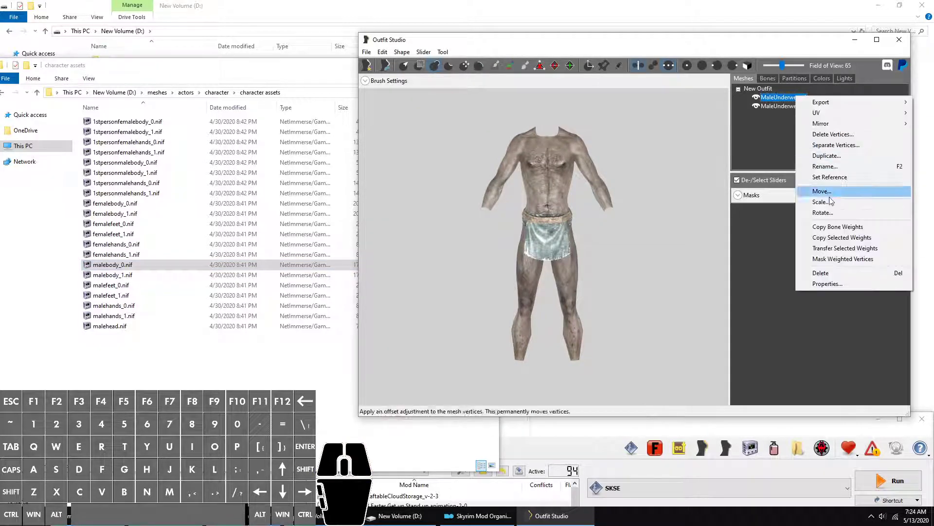
left_click(833, 273)
left_click(689, 230)
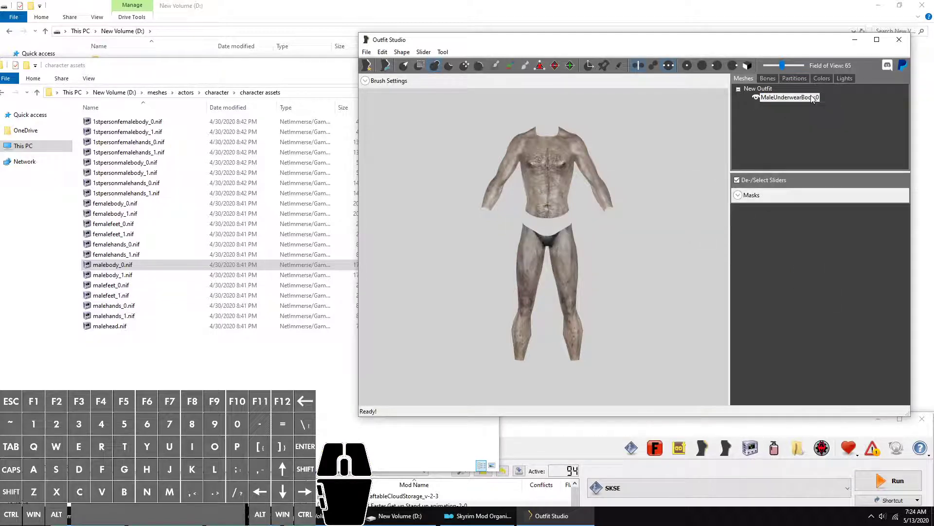
right_click(814, 99)
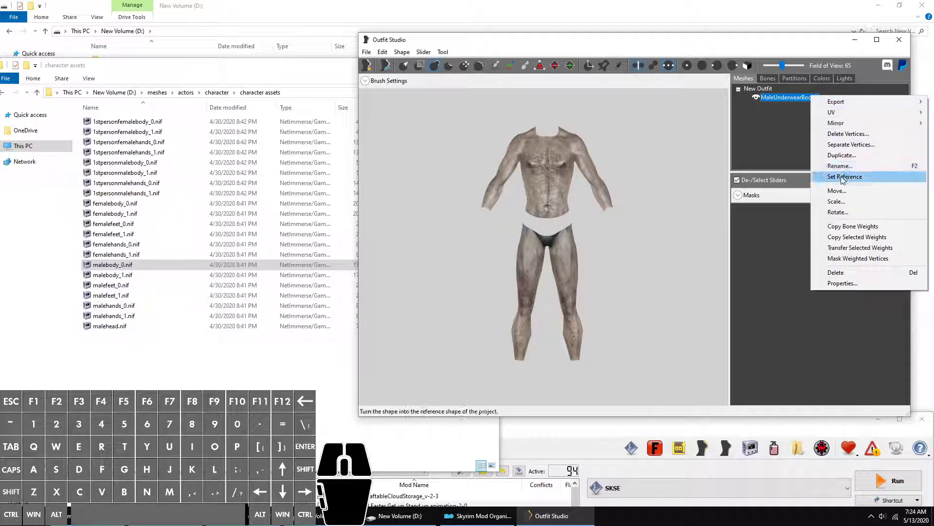
left_click(843, 178)
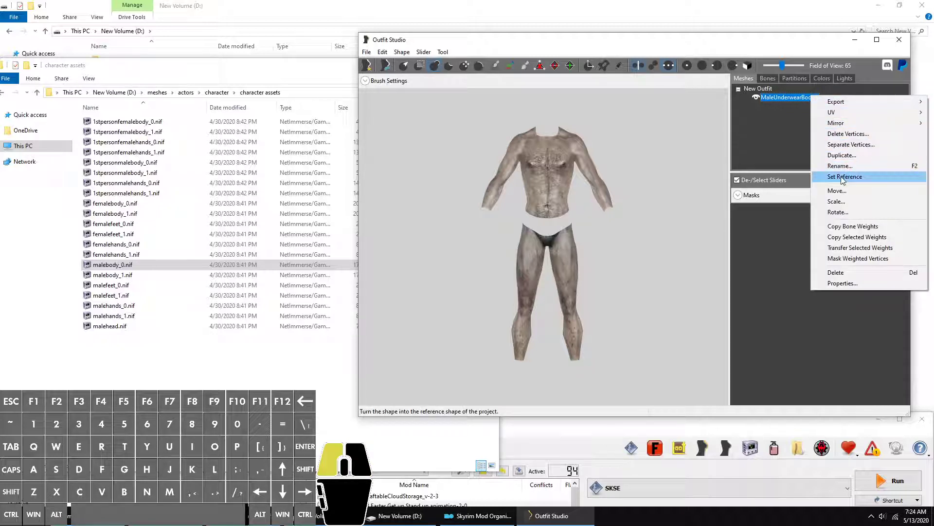
Create a new slider named 0->1 and try moving it across its range, returning it to 0%
left_click(431, 54)
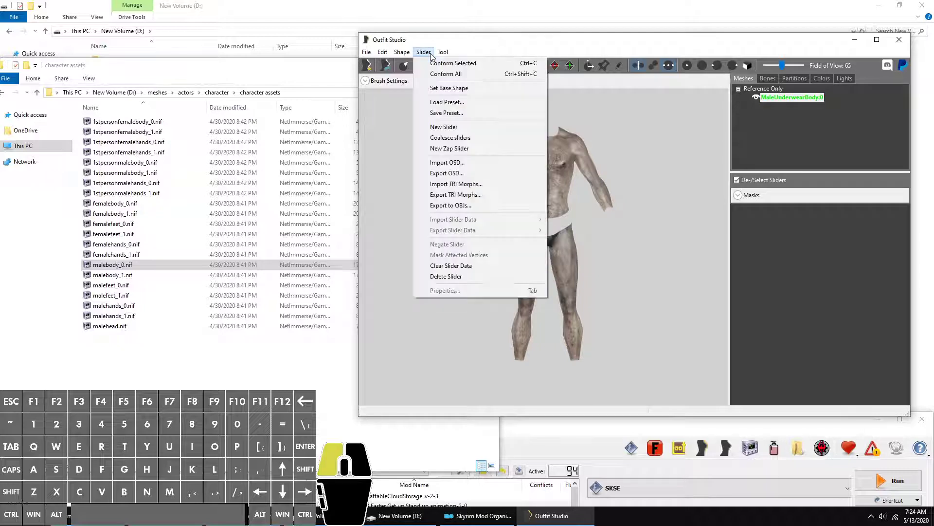
left_click(458, 127)
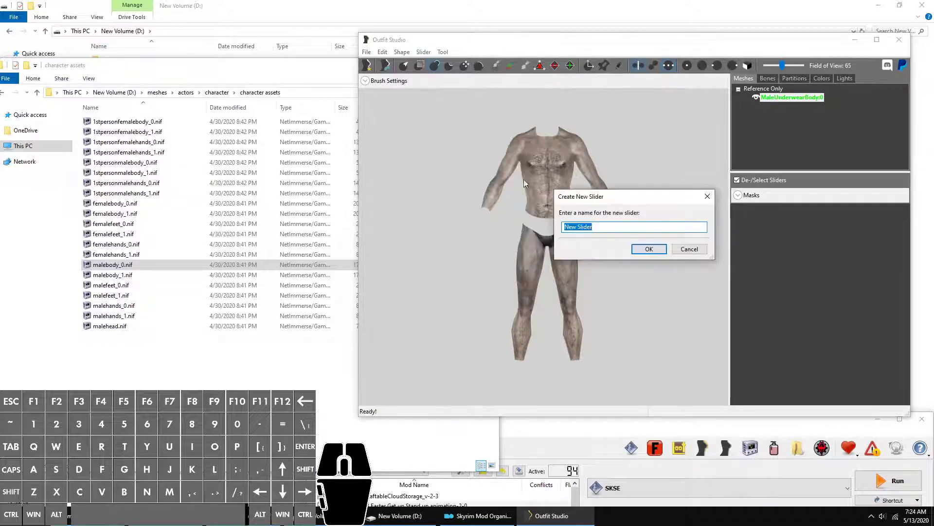
type("0->1")
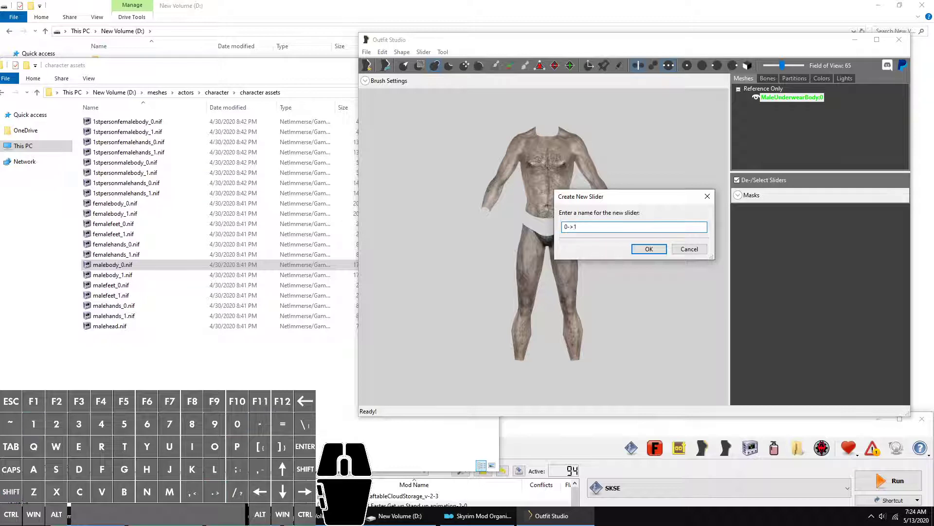
key("Return")
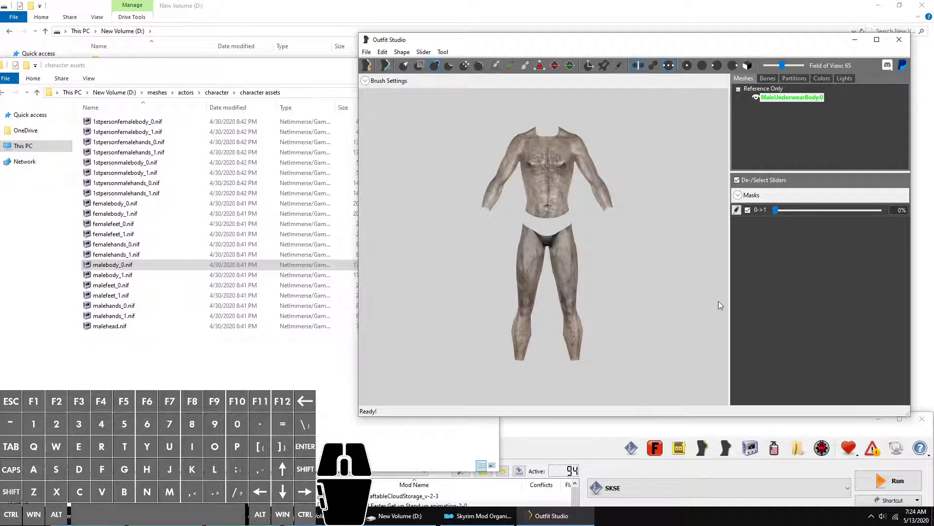
left_click_drag(774, 210, 891, 219)
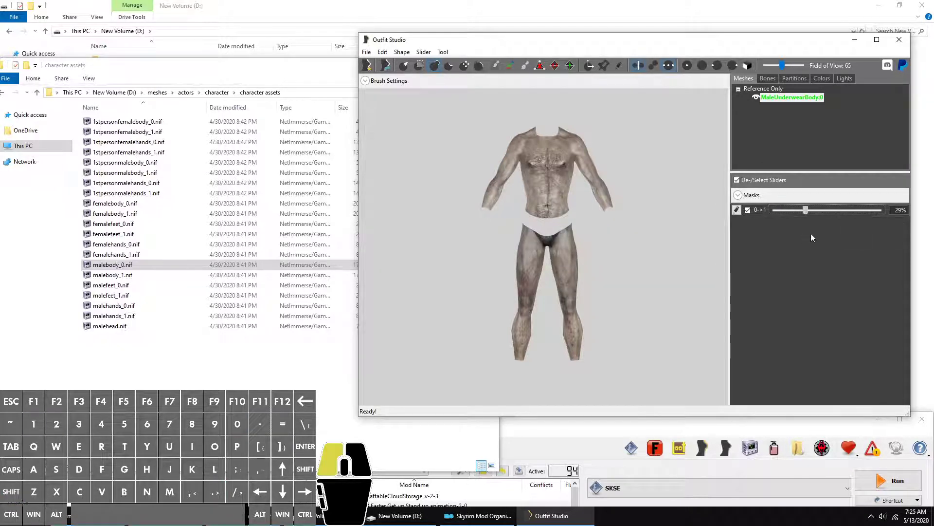
left_click_drag(770, 230, 745, 229)
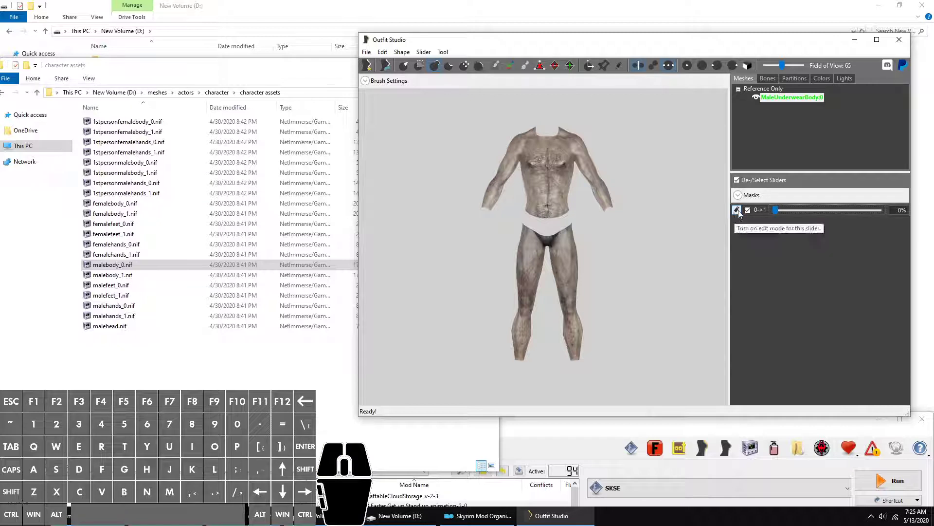
Import 1.fbx from the D: drive as the slider data for 0->1, leaving the slider's edit mode when done
left_click(736, 210)
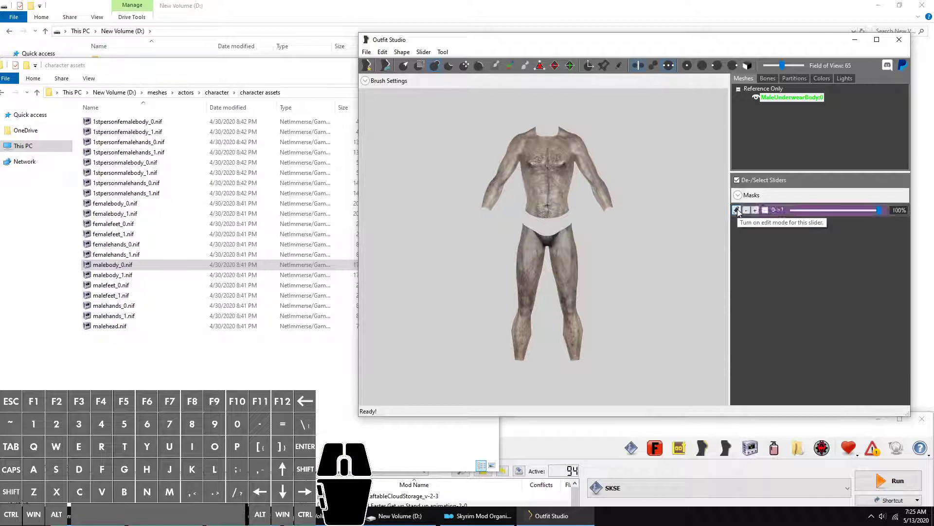
left_click(424, 51)
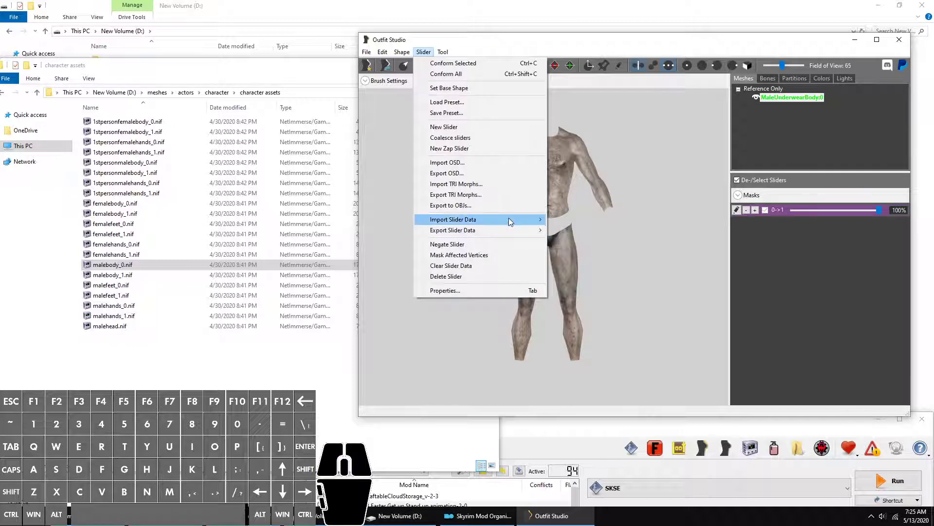
mouse_move(493, 220)
left_click(589, 241)
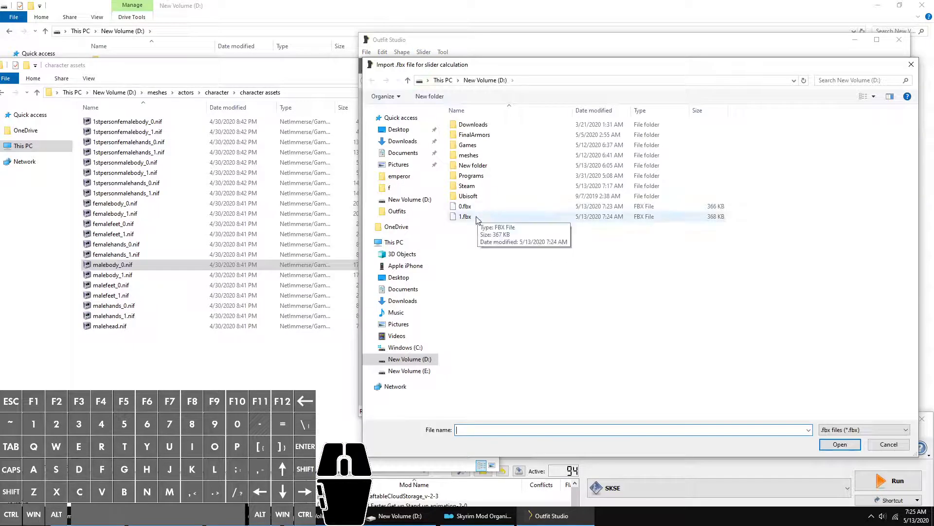
double_click(466, 217)
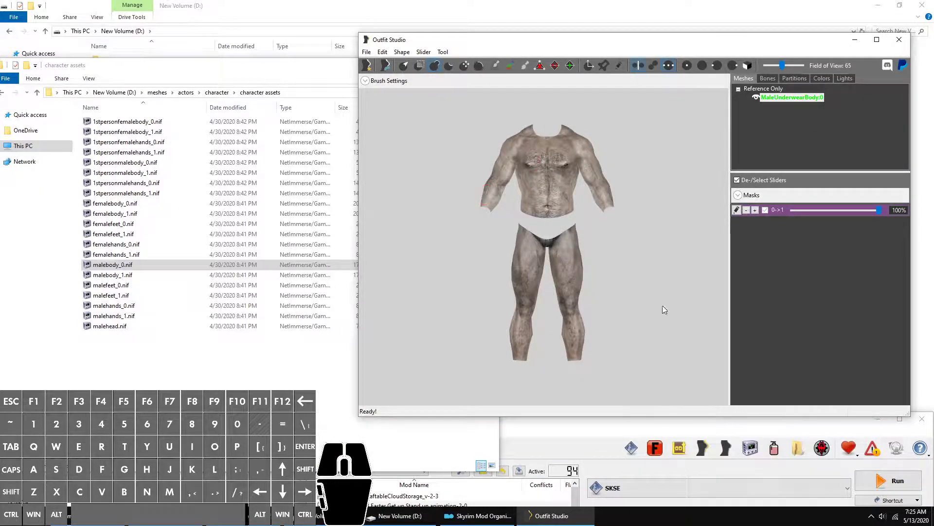
left_click(736, 212)
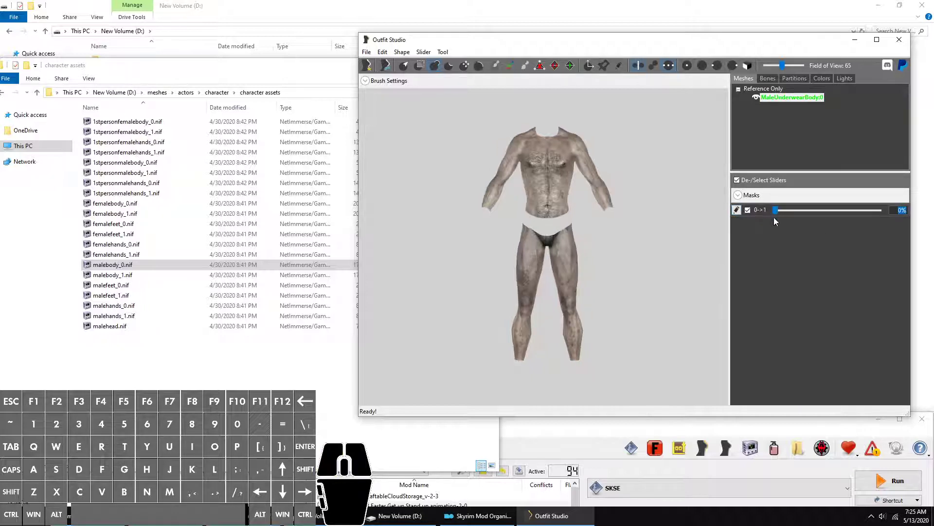
Set the 0->1 slider to 100% and make the resulting high-weight body the base shape
left_click(775, 209)
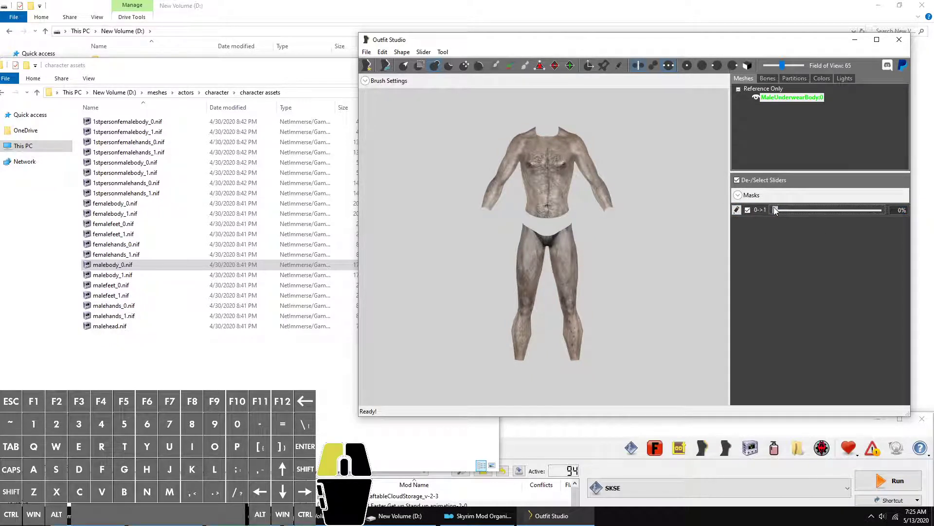
left_click_drag(775, 209, 831, 249)
left_click_drag(873, 249, 882, 247)
left_click(423, 51)
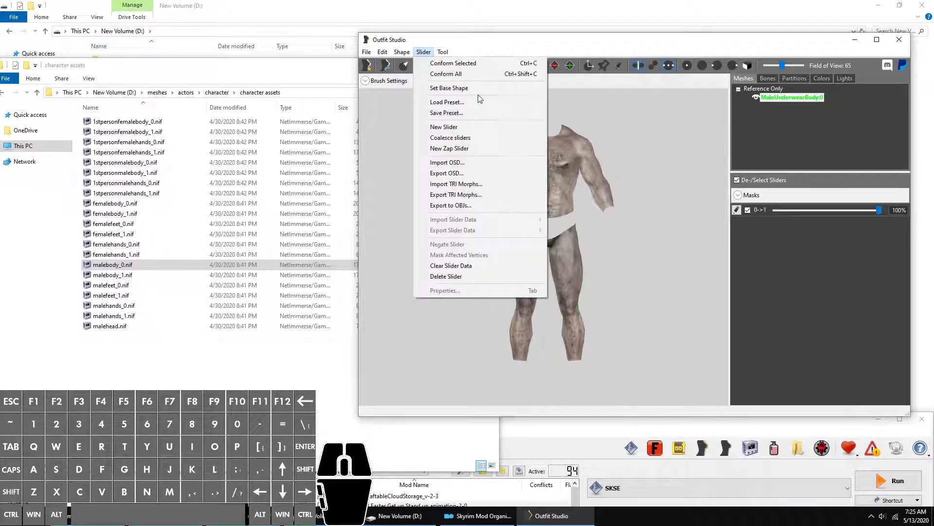
left_click(887, 250)
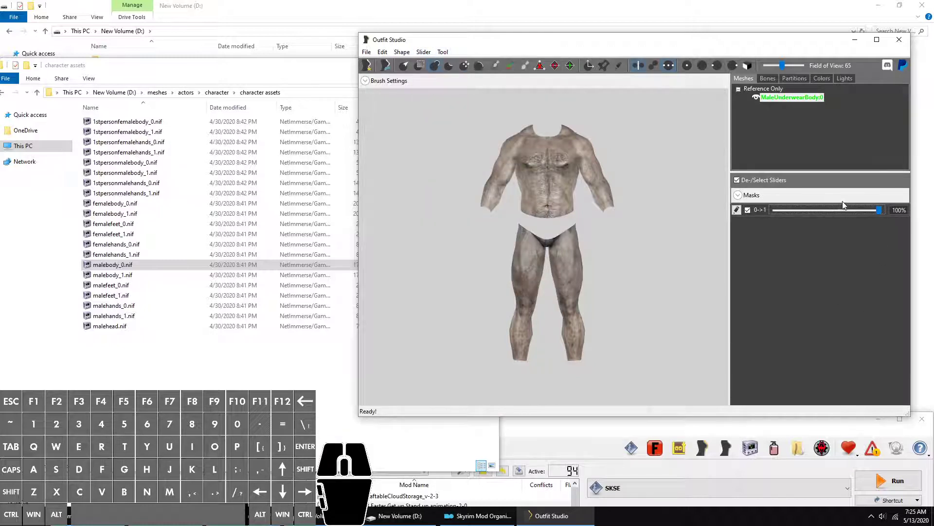
left_click_drag(882, 212, 921, 226)
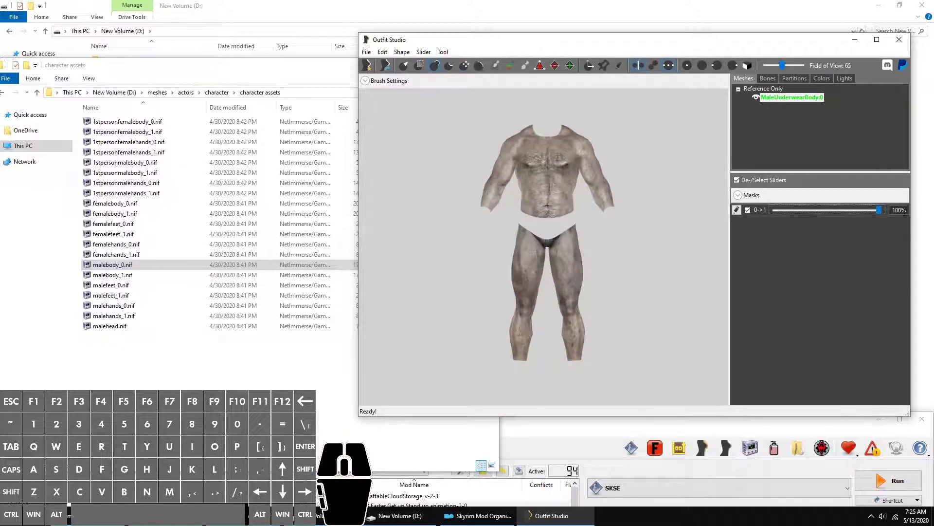
left_click(424, 52)
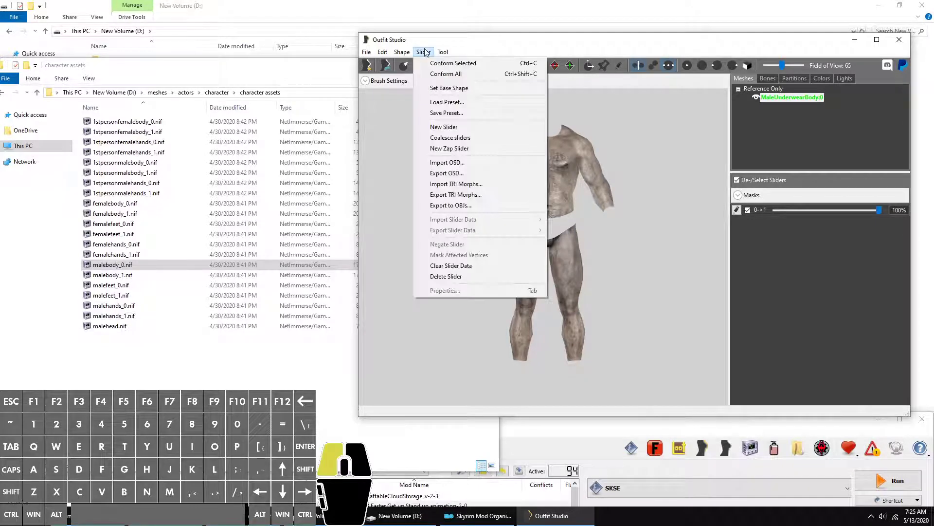
left_click(444, 87)
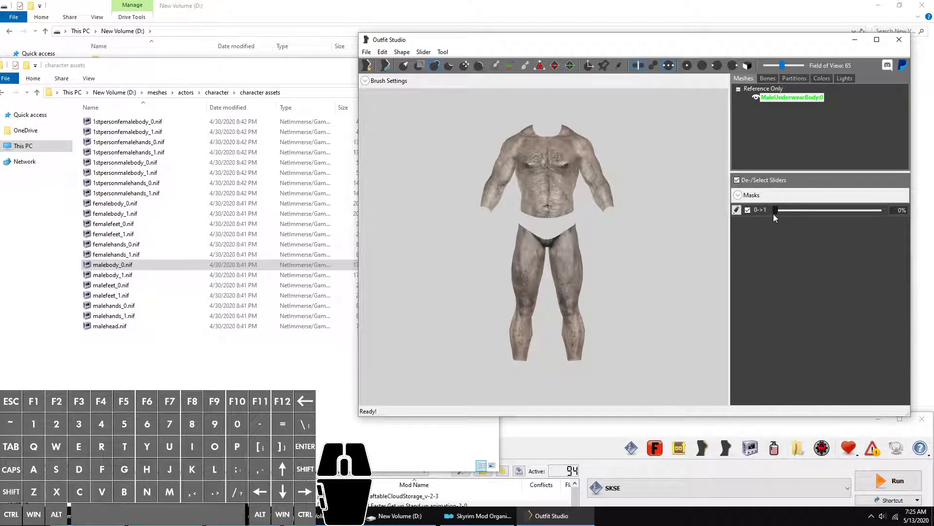
left_click_drag(775, 211, 617, 202)
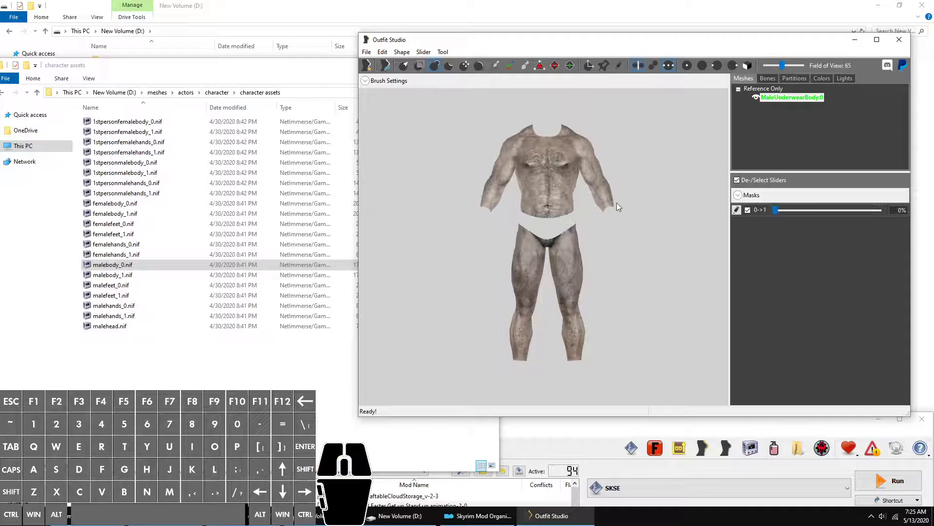
left_click(435, 65)
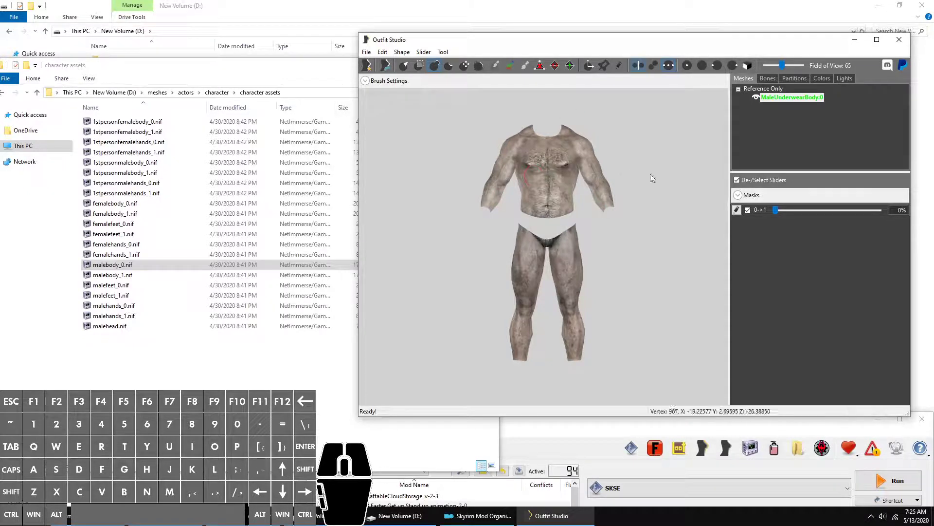
Create a second slider named 1->0 for the reference body
left_click(423, 52)
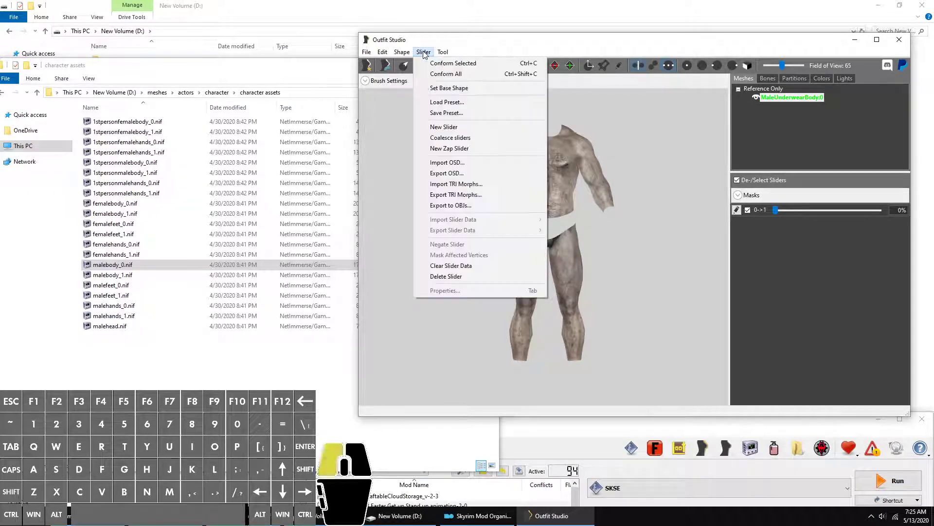
left_click(465, 126)
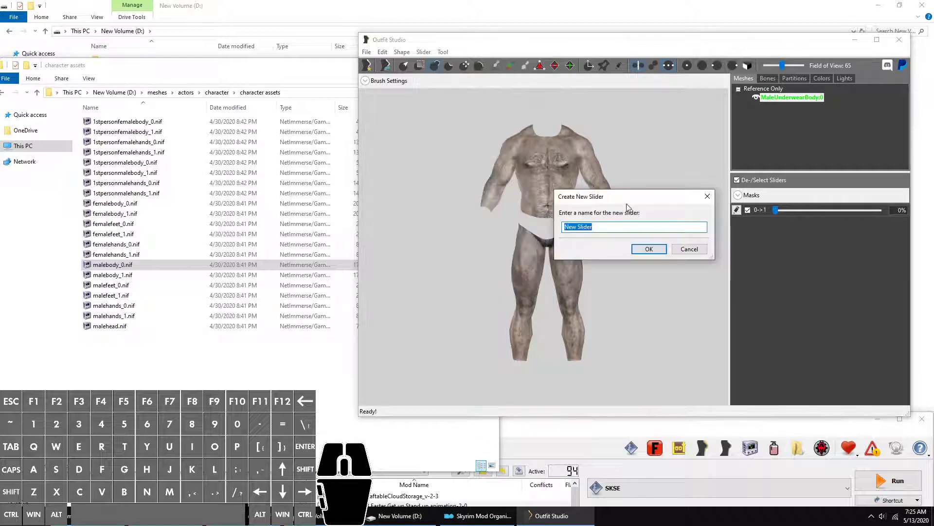
type("1-")
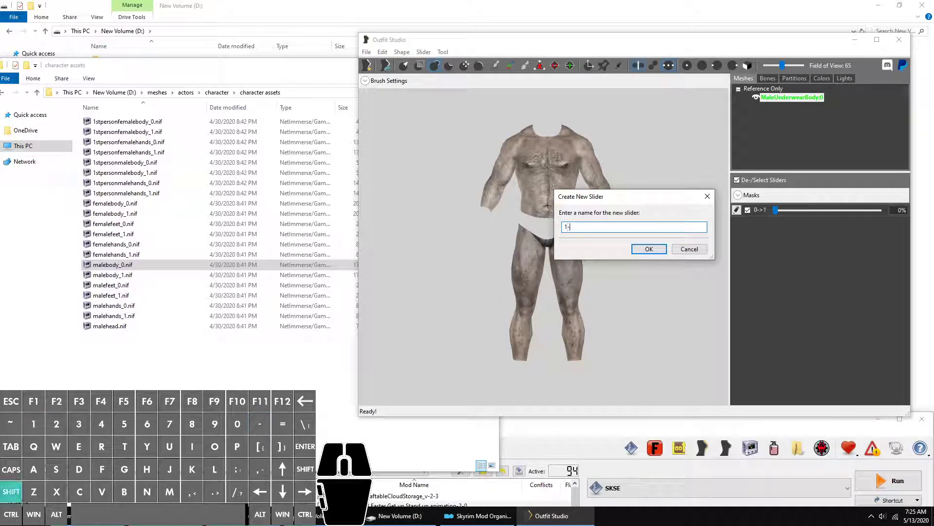
type(")>0")
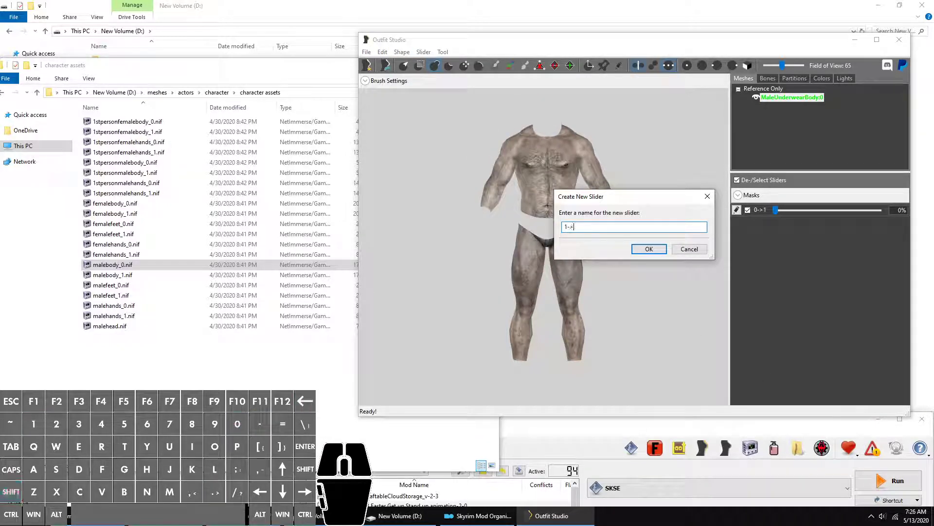
key("Return")
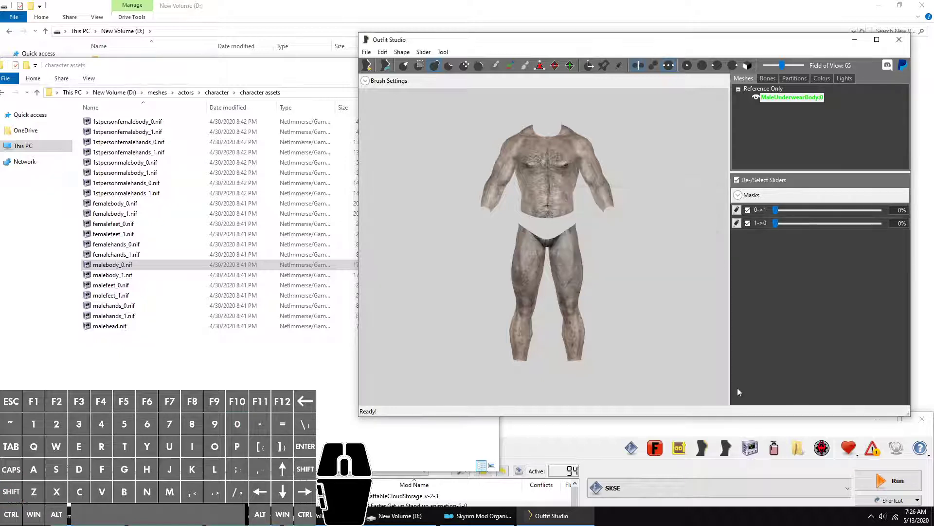
Import 0.fbx from the D: drive as the slider data for 1->0 and leave that slider's edit mode
left_click(737, 223)
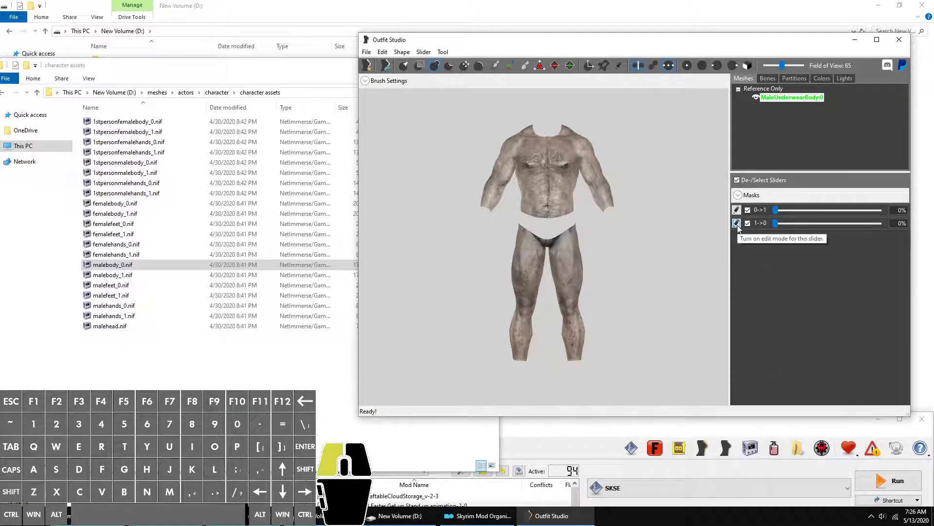
left_click(422, 51)
mouse_move(526, 220)
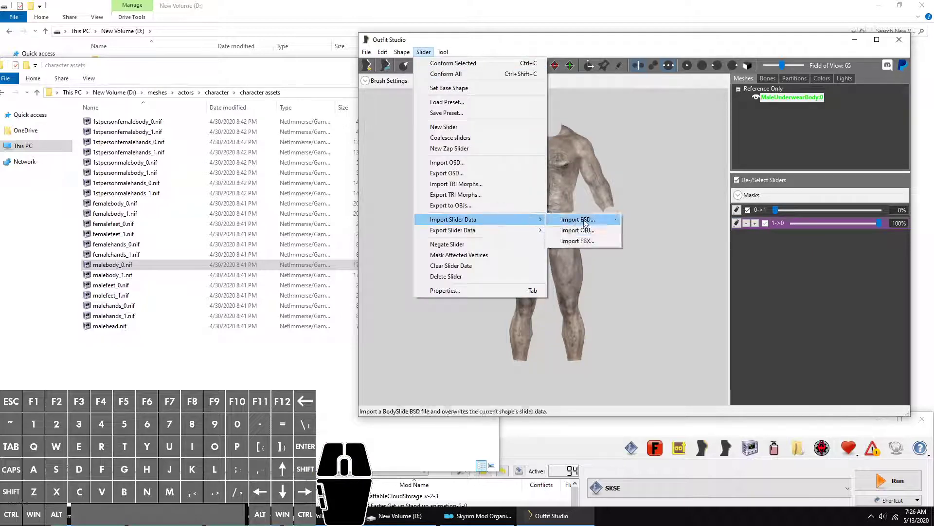
left_click(598, 242)
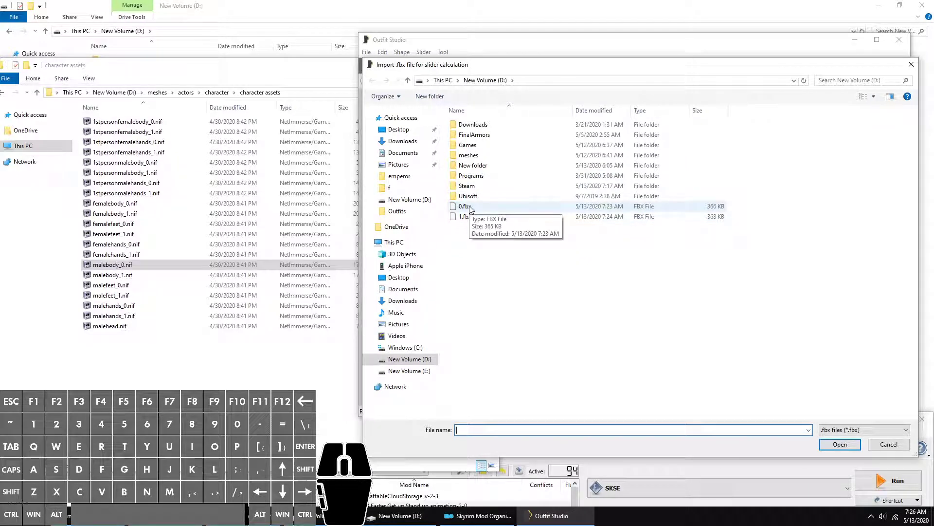
double_click(465, 206)
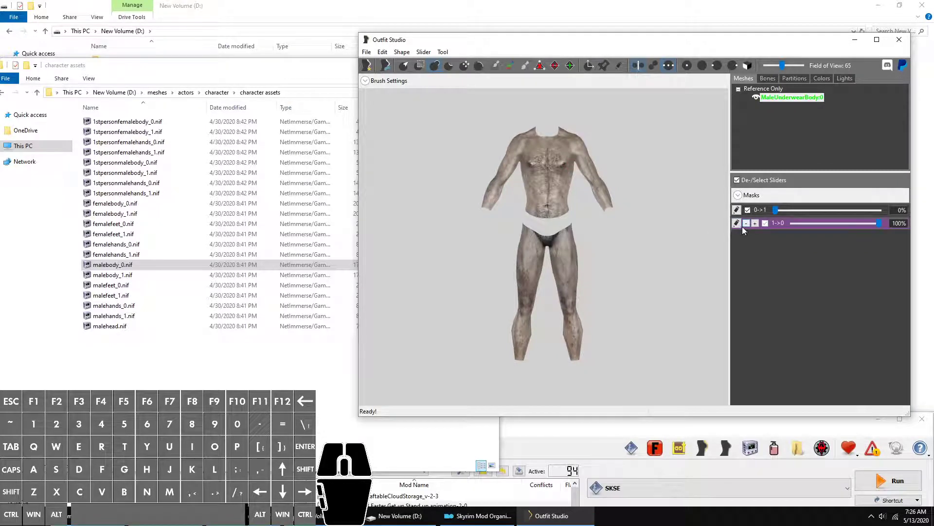
left_click(735, 222)
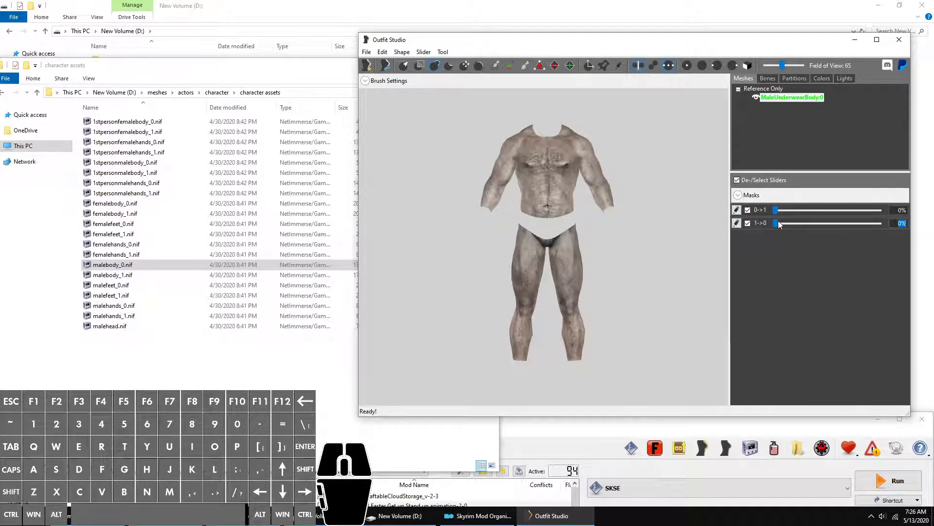
Set the 1->0 slider to 100% and make the resulting low-weight body the base shape
left_click_drag(773, 226, 911, 221)
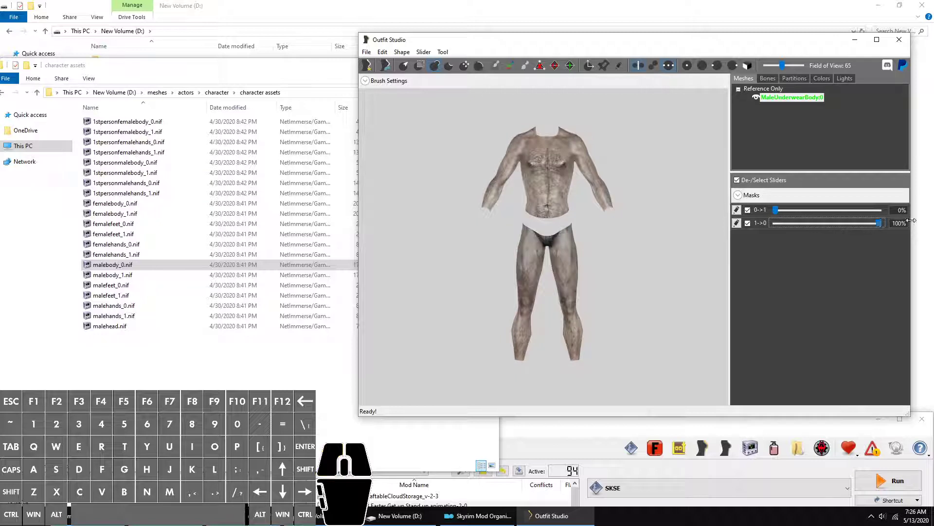
left_click(422, 52)
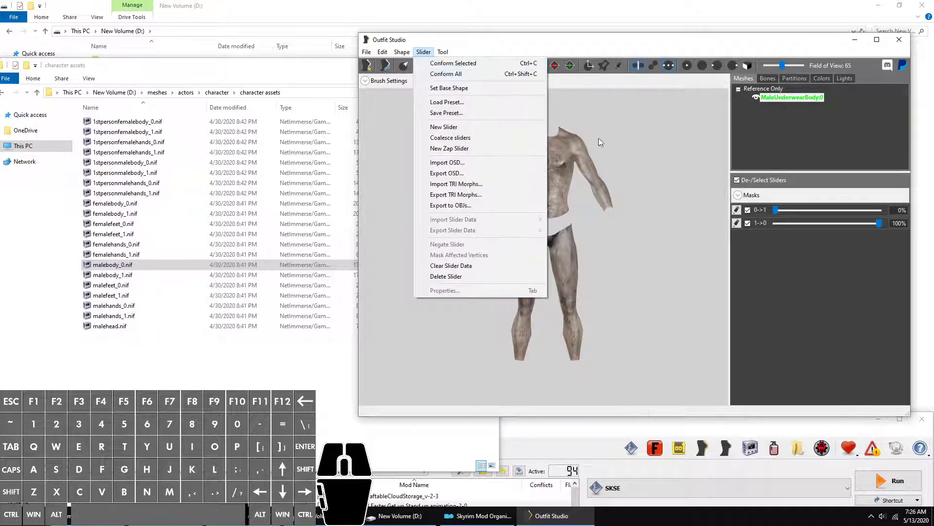
left_click(805, 310)
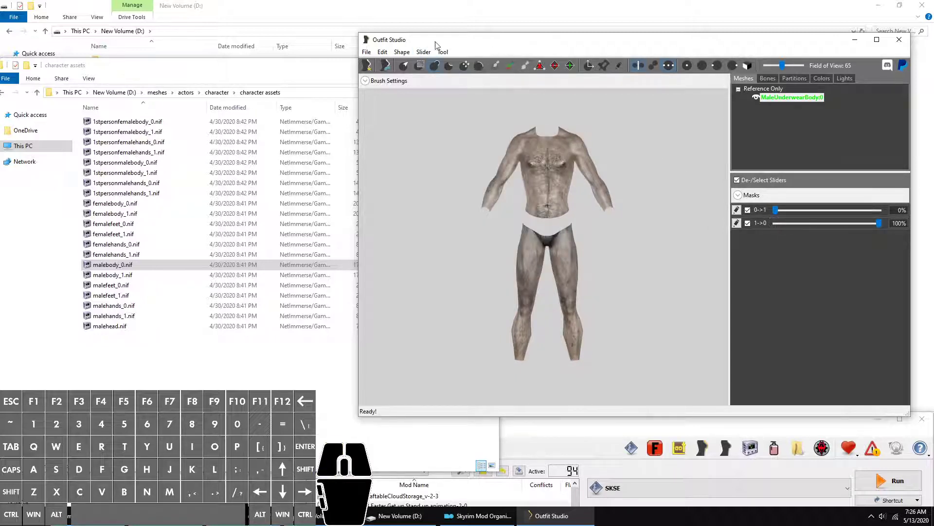
left_click(421, 52)
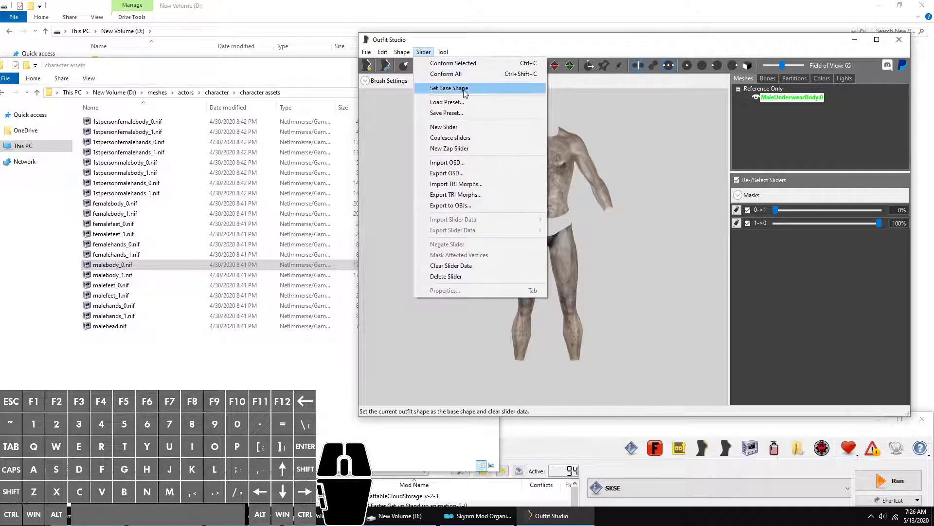
left_click(463, 90)
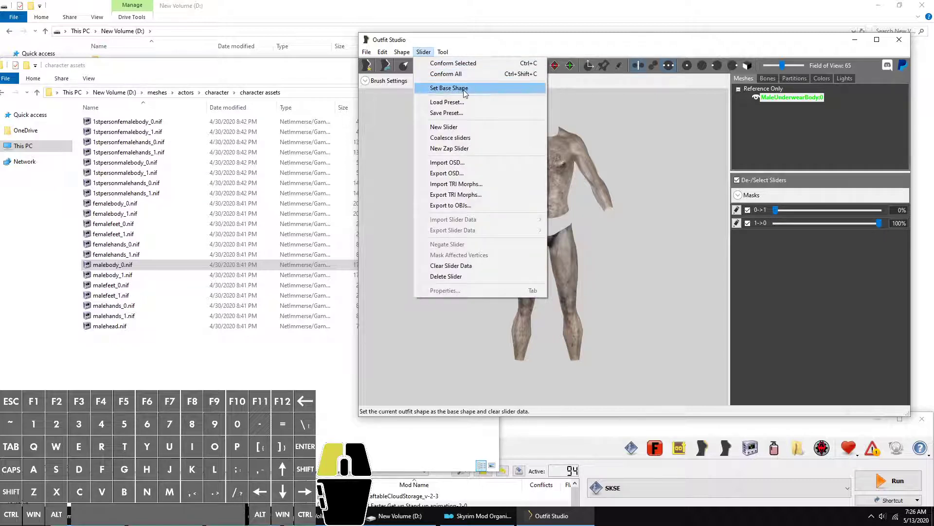
Start saving the reference as a new project with the display name MaleBodySliders
left_click(367, 52)
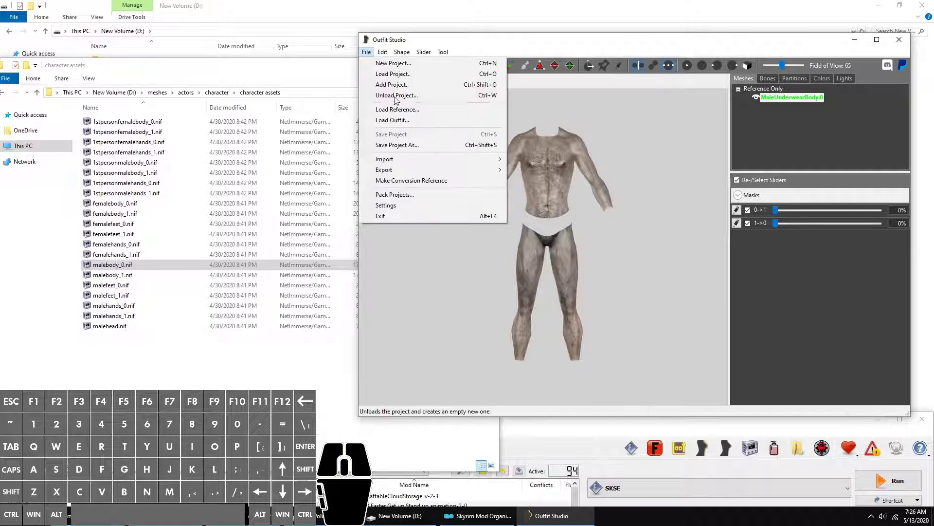
left_click(418, 145)
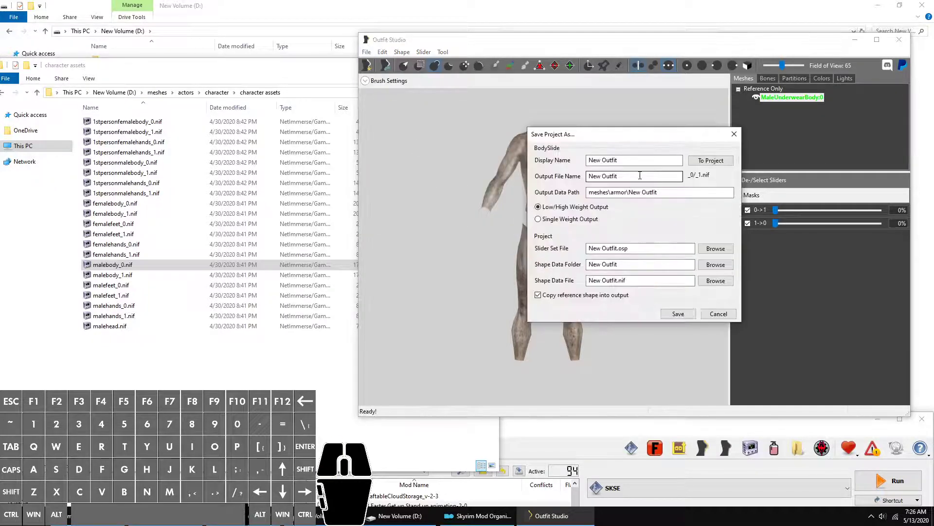
left_click_drag(635, 160, 408, 153)
type("Ma")
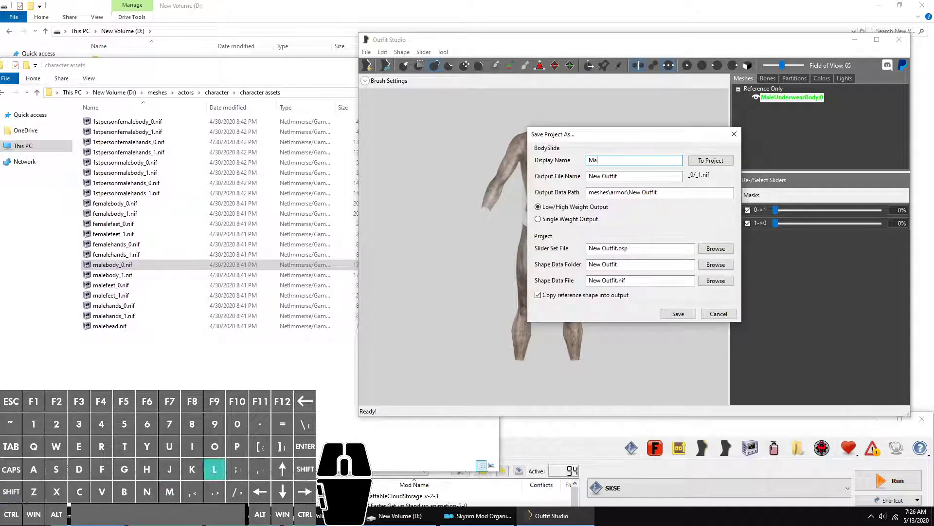
type("leBodySliders")
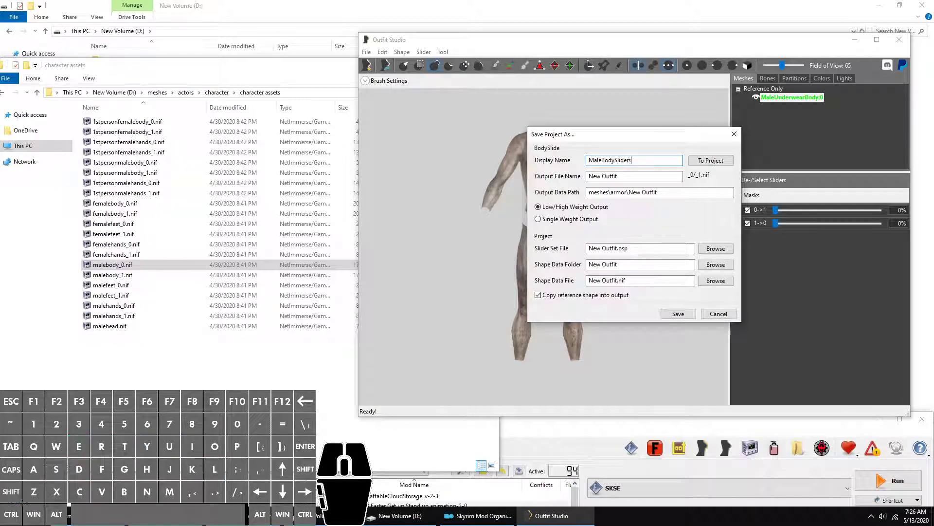
key("Tab")
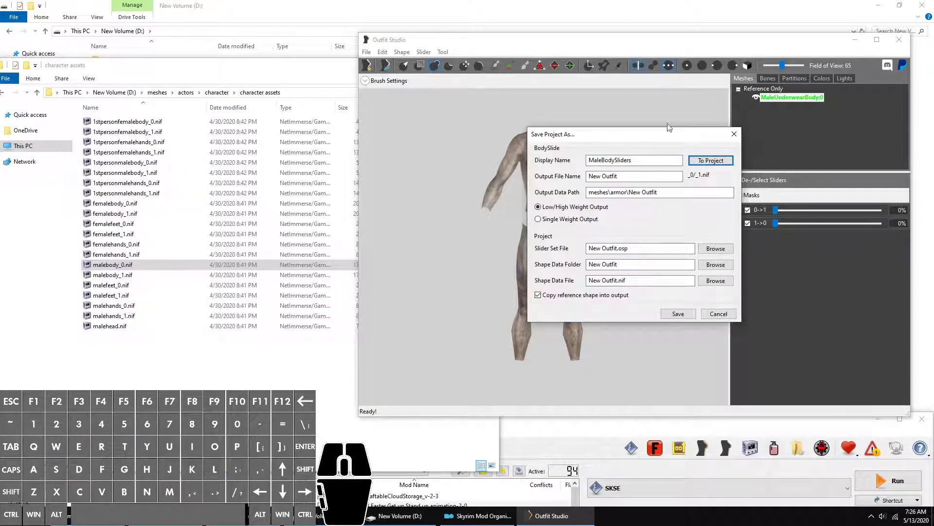
Copy the display name MaleBodySliders into the project's output file name
double_click(627, 160)
key("ctrl+c")
double_click(608, 176)
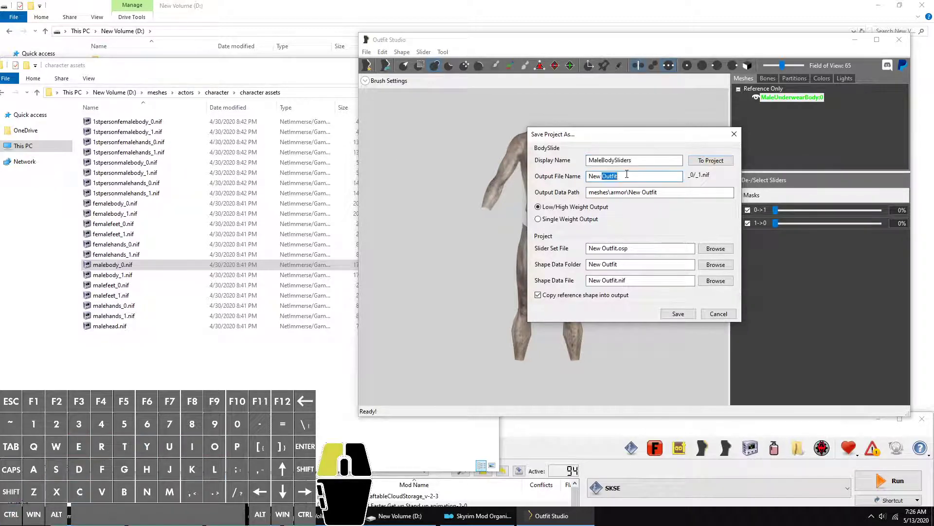
key("ctrl+v")
left_click_drag(649, 177, 580, 177)
key("ctrl+v")
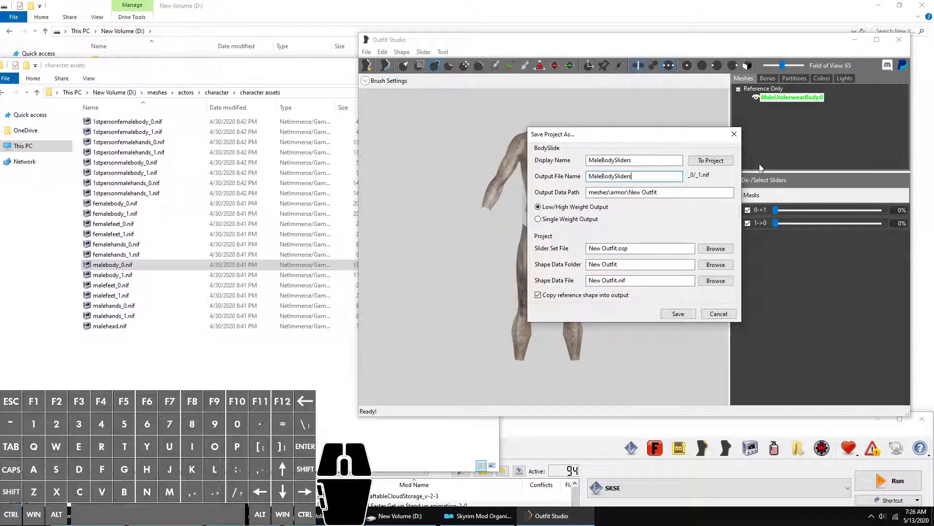
Apply the MaleBodySliders name to the slider set, shape data folder and shape data file, and save the project
left_click(711, 161)
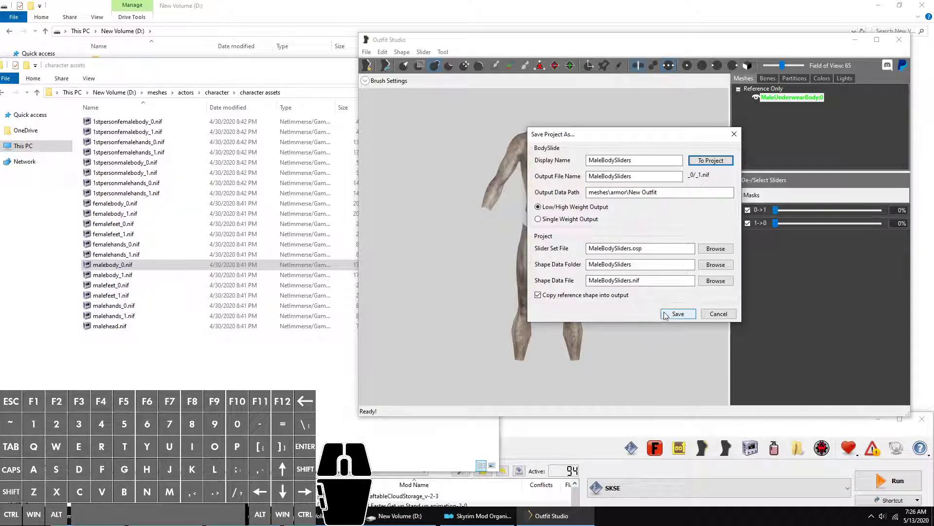
left_click(679, 316)
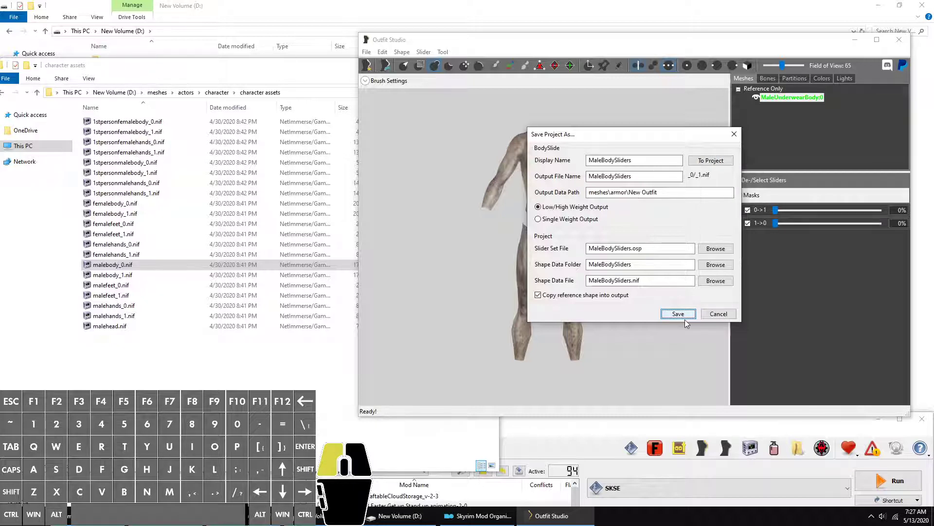
left_click(687, 315)
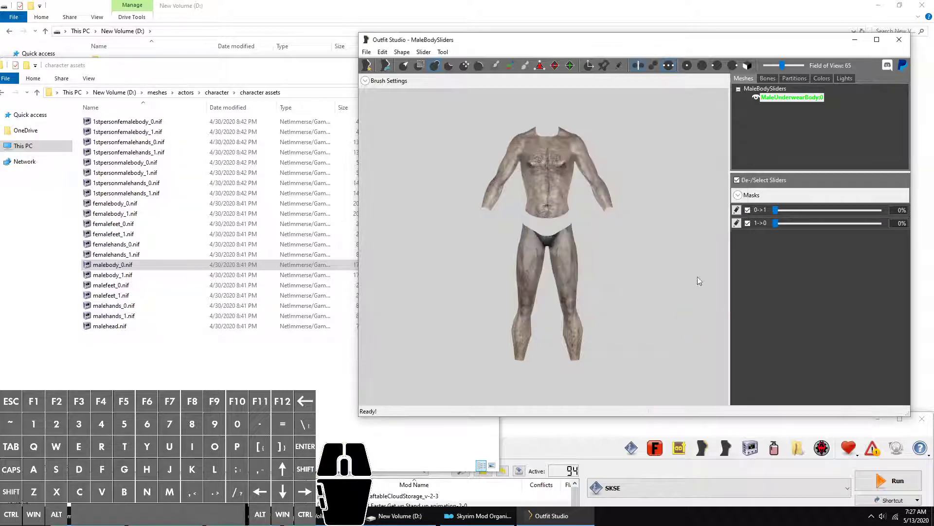
Add minerclothesm_0.nif from the minerclothes folder to the project as an outfit over the male body
scroll(631, 261, "down", 3)
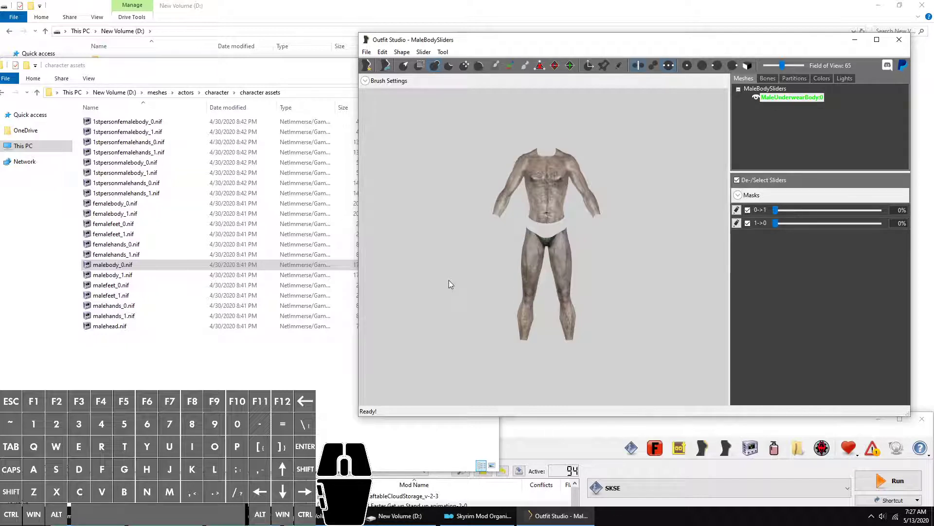
scroll(448, 280, "up", 2)
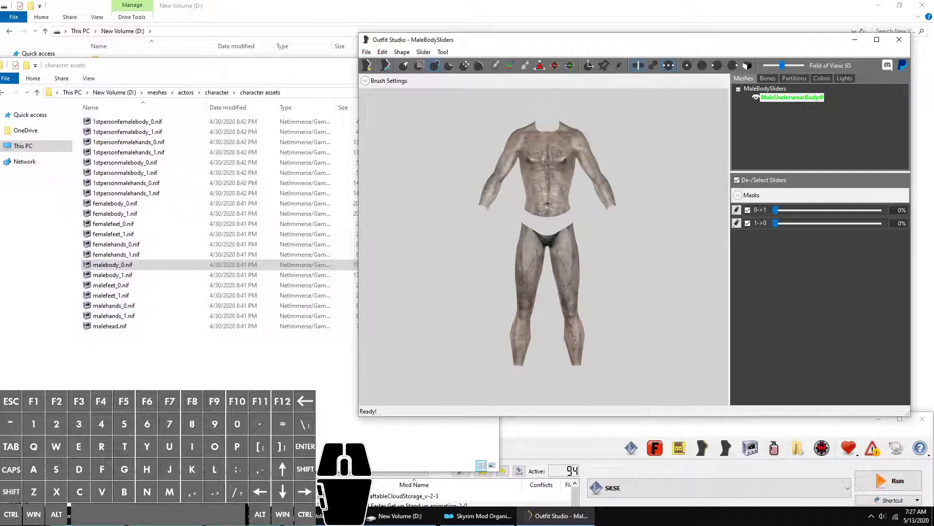
left_click(87, 516)
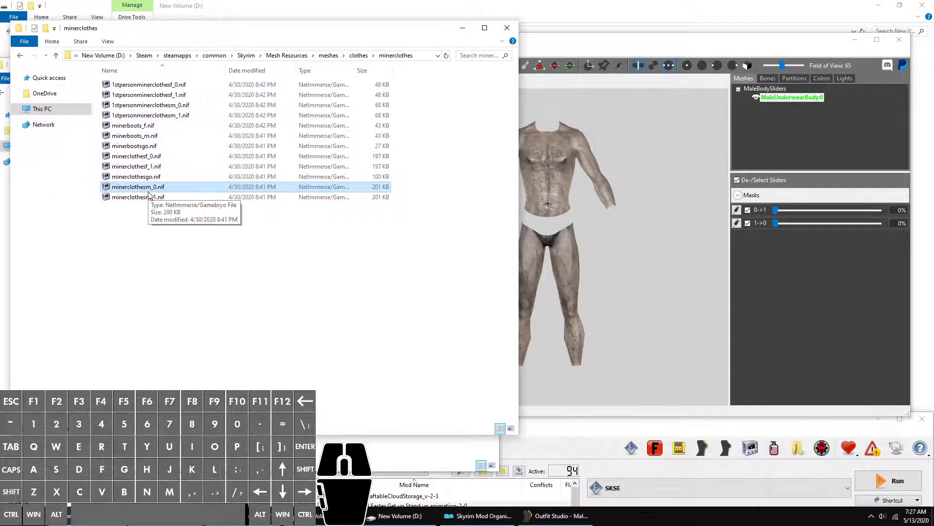
left_click_drag(149, 192, 580, 217)
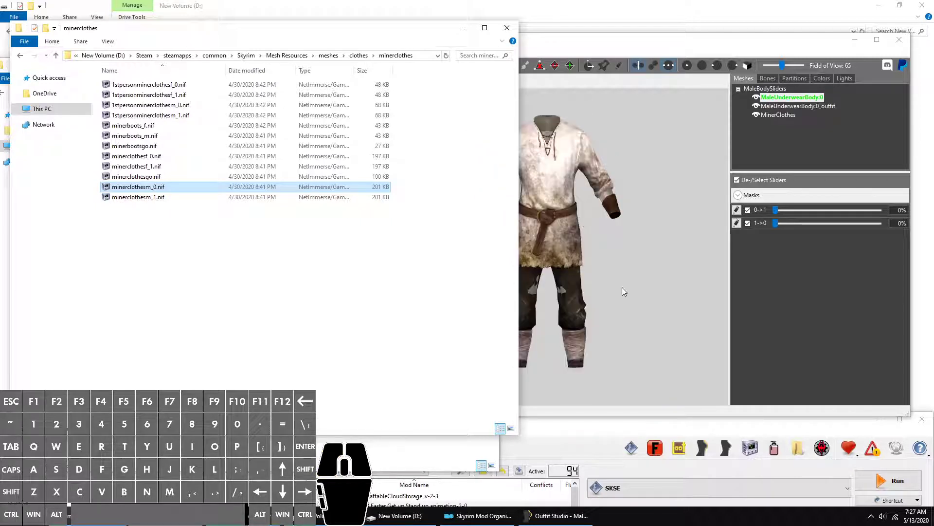
scroll(659, 286, "up", 3)
right_click_drag(659, 286, 387, 292)
scroll(593, 232, "down", 3)
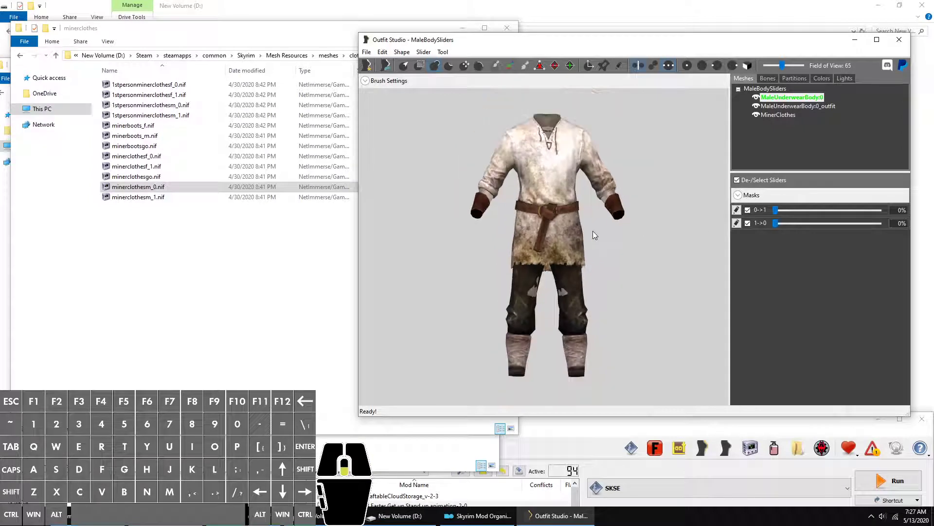
Conform all outfit shapes to the body sliders with search radius 10 and at most 10 vertex targets
left_click_drag(776, 210, 641, 235)
left_click(421, 52)
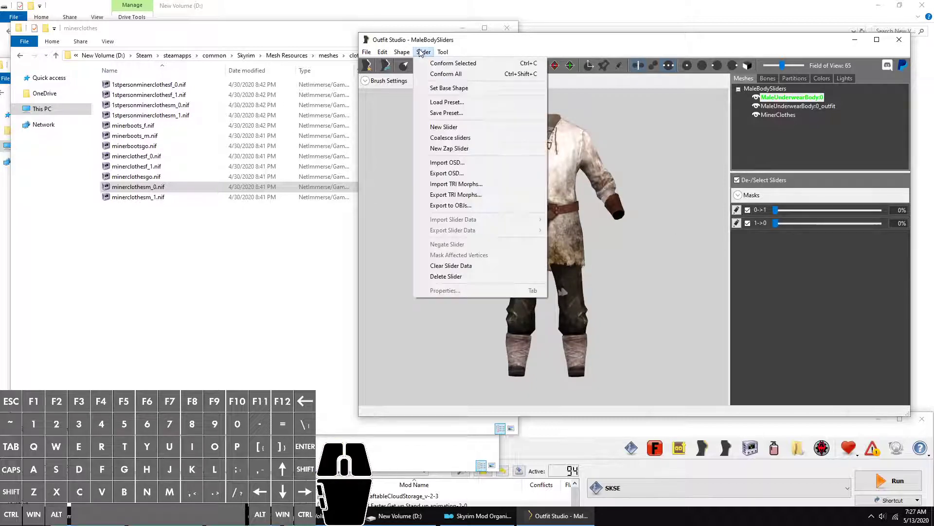
left_click(433, 73)
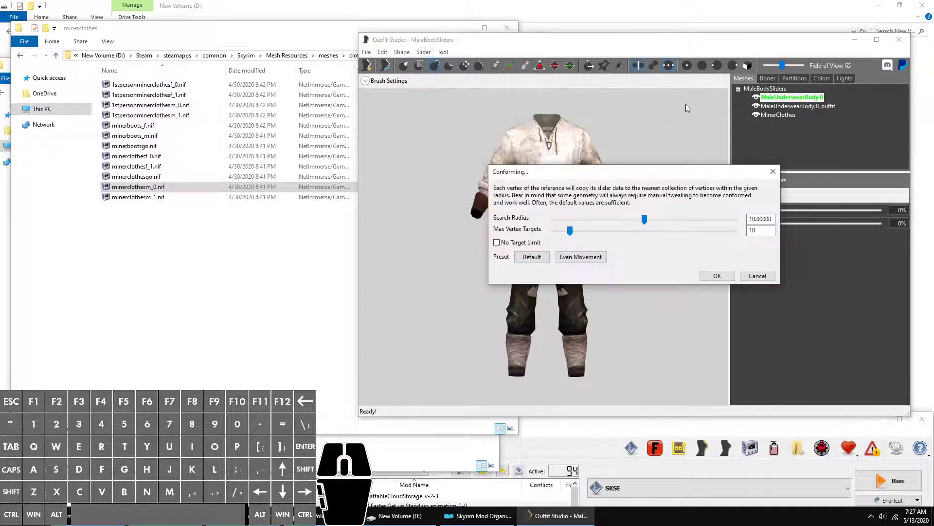
left_click(717, 275)
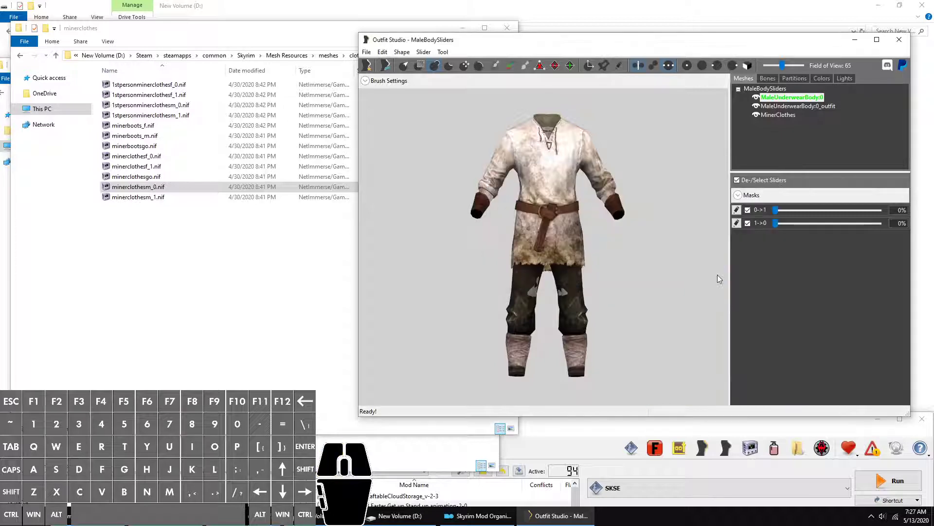
Test the 0->1 slider on the conformed miner clothes and return it to 0%
left_click_drag(777, 216, 723, 237)
scroll(647, 229, "up", 3)
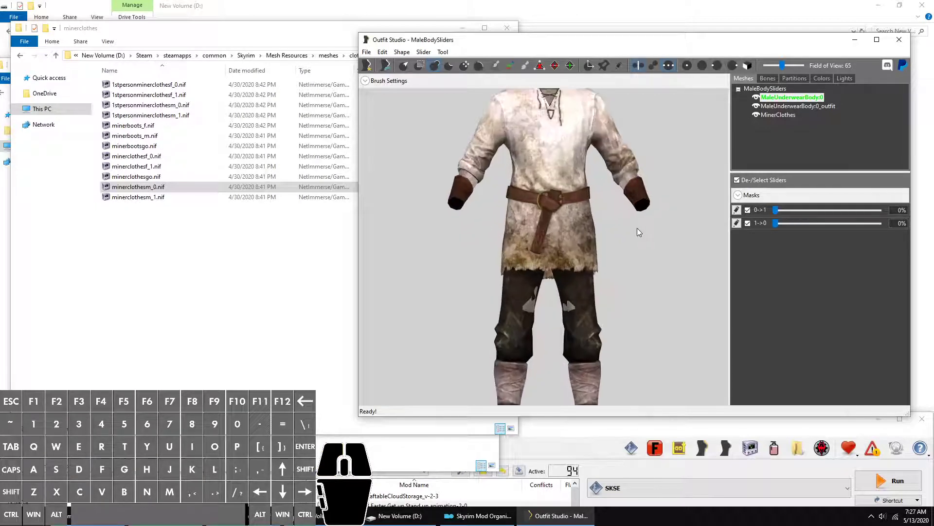
left_click_drag(612, 258, 613, 255)
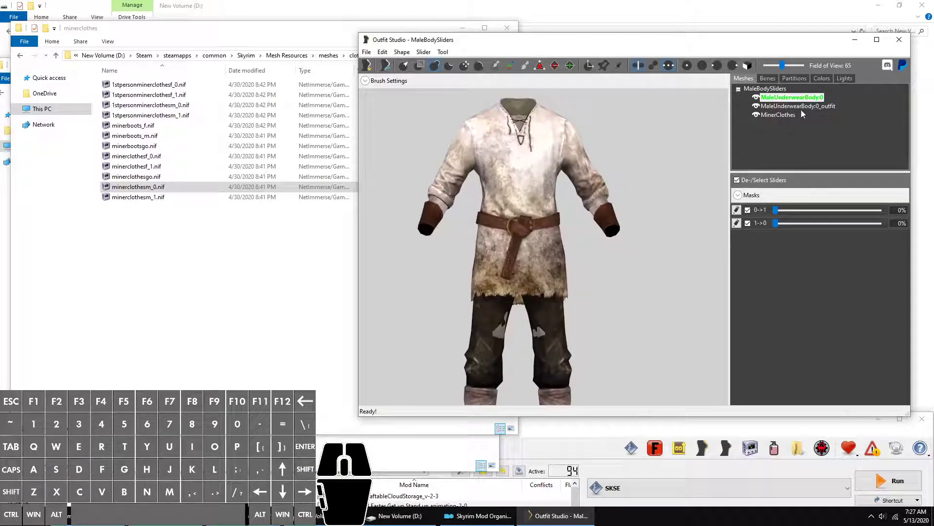
Delete the duplicate body shape MaleUnderwearBody:0_outfit that came with the outfit
left_click(801, 110)
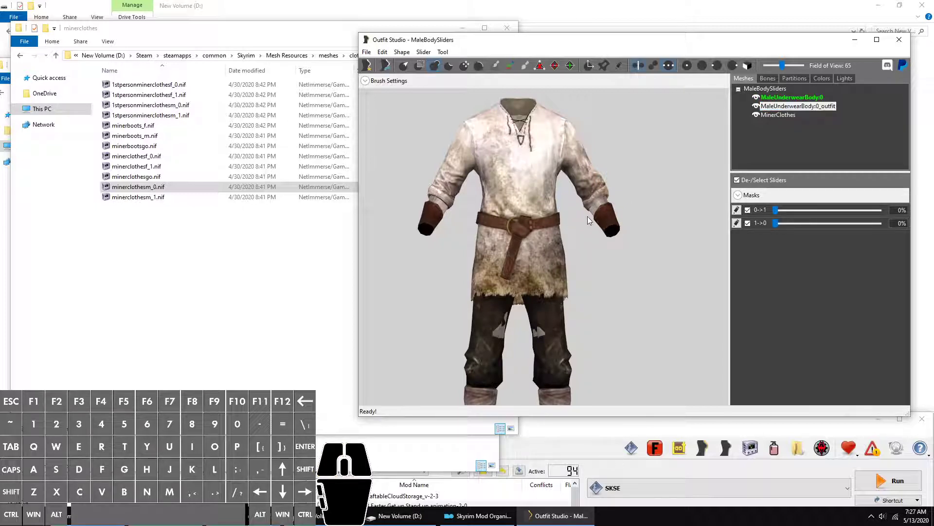
scroll(589, 214, "up", 2)
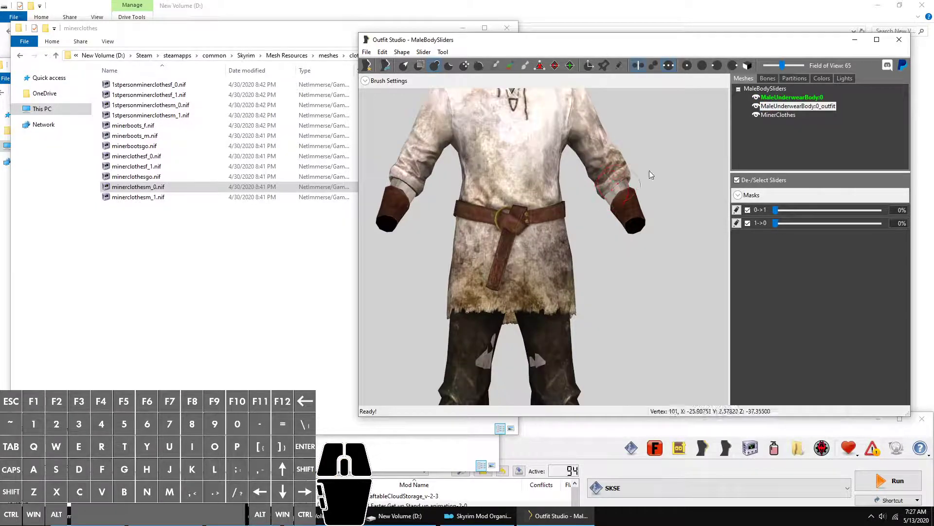
right_click(785, 106)
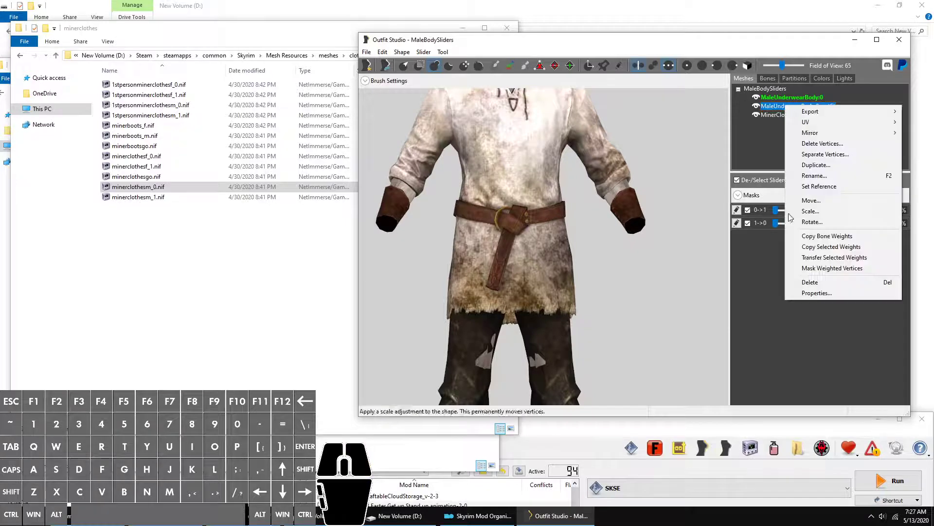
left_click(834, 283)
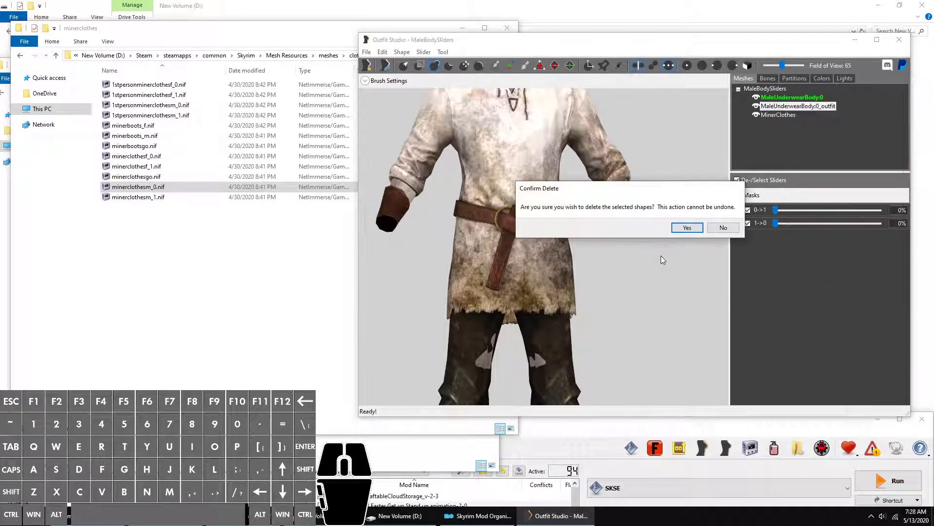
left_click(686, 228)
Examine the partitions of the MinerClothes shape, including 34 SBP_34_FOREARMS, and return to the mesh list
scroll(583, 349, "down", 3)
left_click_drag(634, 314, 662, 197)
scroll(621, 326, "up", 3)
scroll(656, 152, "down", 3)
mouse_move(656, 152)
left_mouse_down()
mouse_move(645, 197)
mouse_move(661, 157)
left_mouse_up()
scroll(644, 197, "down", 2)
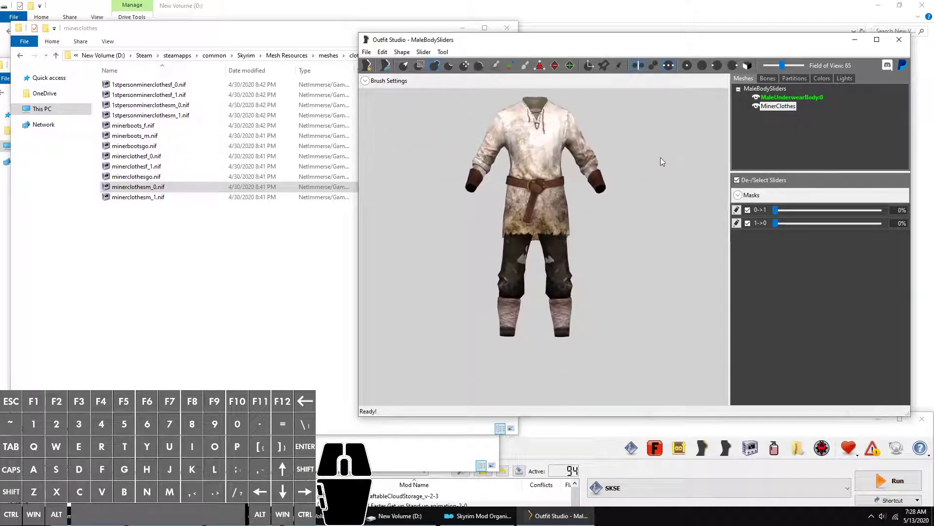
left_click(794, 78)
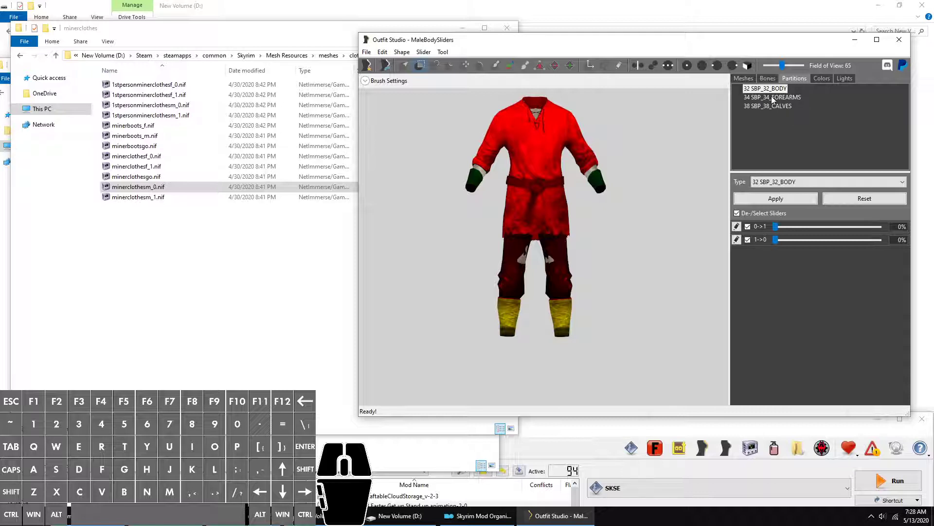
left_click(775, 101)
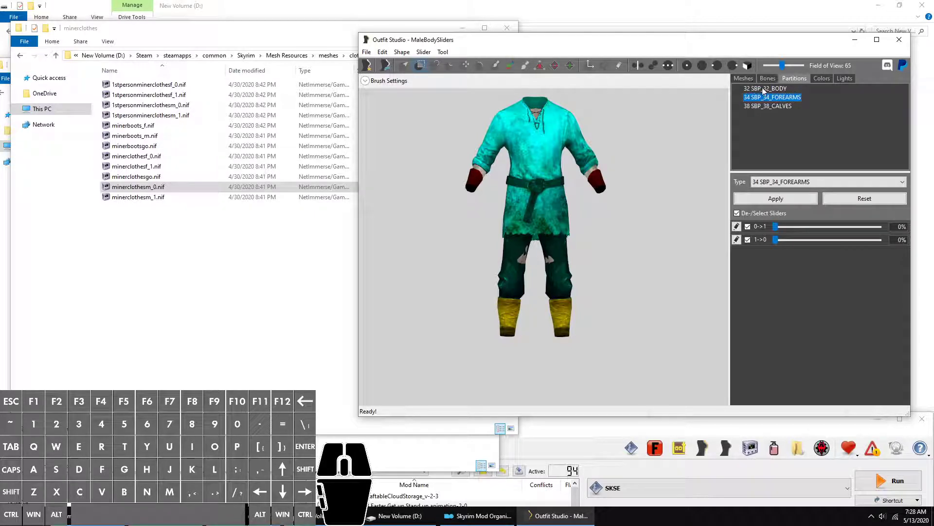
left_click(744, 79)
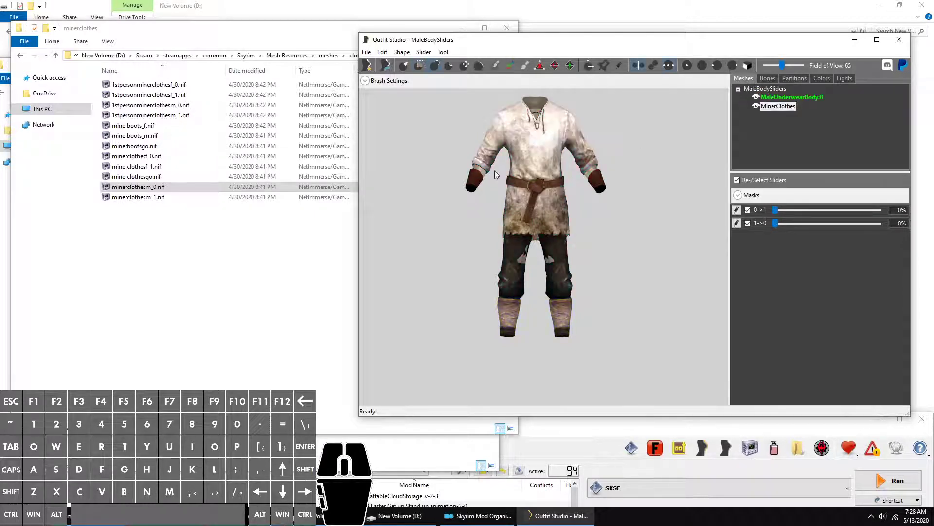
scroll(592, 211, "up", 1)
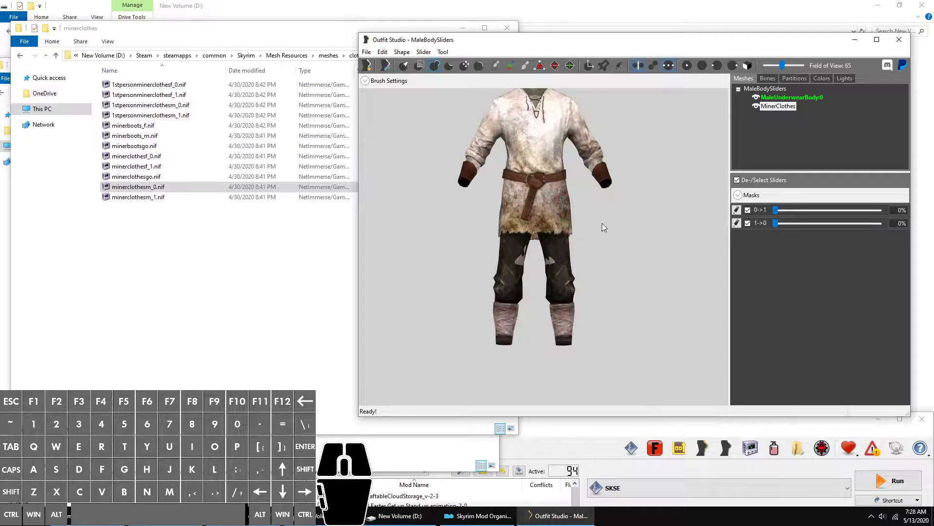
left_click_drag(620, 232, 618, 283)
scroll(620, 278, "down", 3)
scroll(626, 253, "up", 2)
left_click_drag(638, 203, 635, 154)
left_click_drag(643, 223, 643, 249)
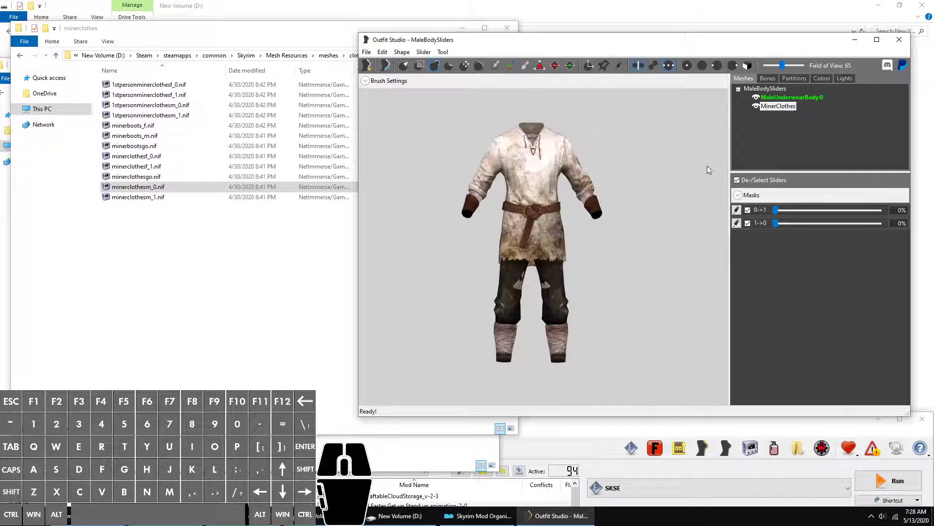
Delete the 34 SBP_34_FOREARMS partition from the MinerClothes shape
left_click(785, 79)
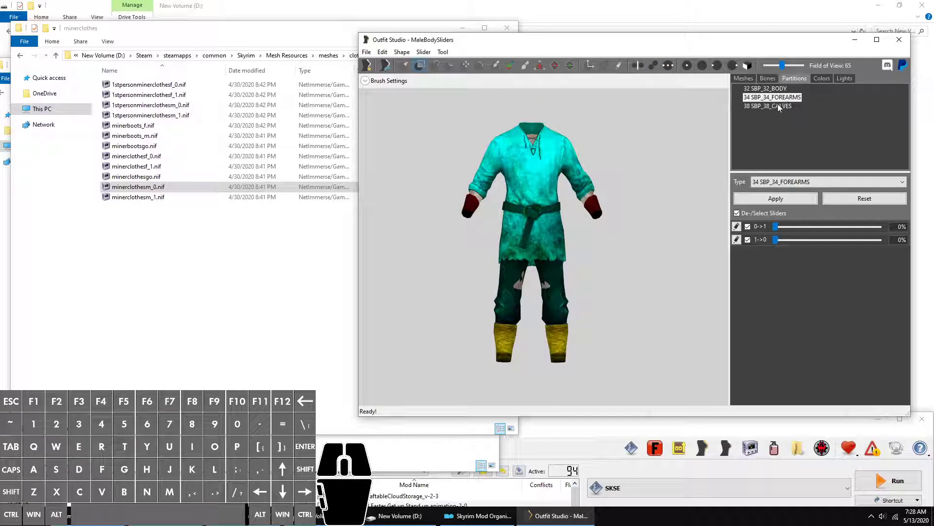
left_click(777, 105)
left_click(778, 97)
left_click(780, 101)
right_click(778, 98)
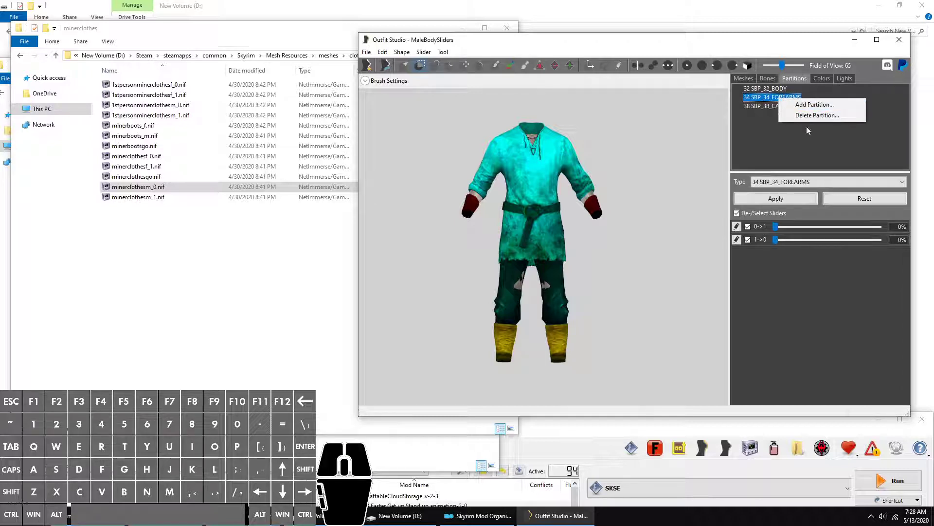
left_click(827, 115)
Delete the 38 SBP_38_CALVES partition, apply the partition changes and return to the mesh list
left_click(778, 98)
right_click(779, 97)
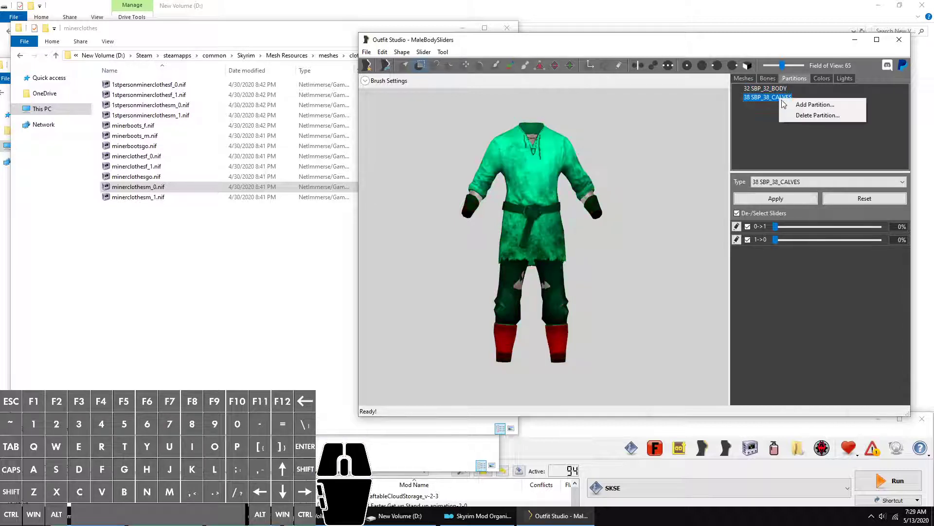
left_click(804, 118)
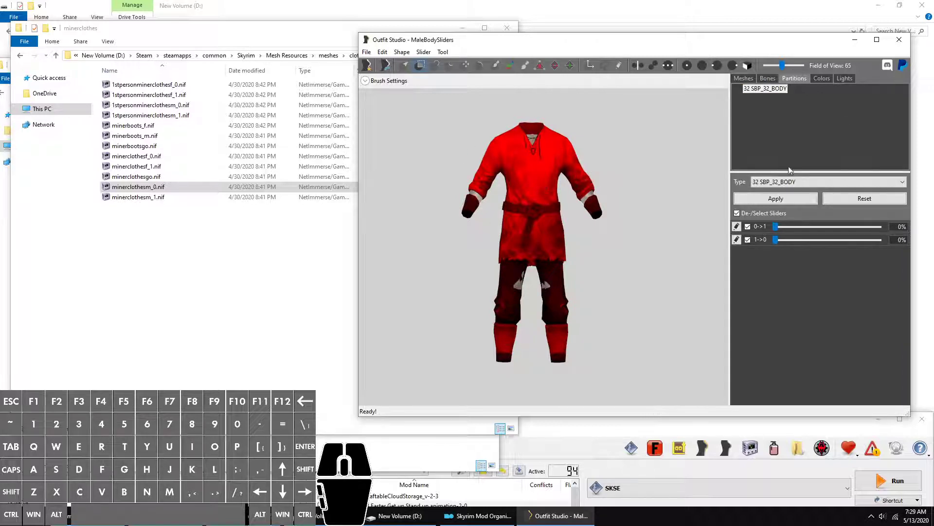
left_click(758, 200)
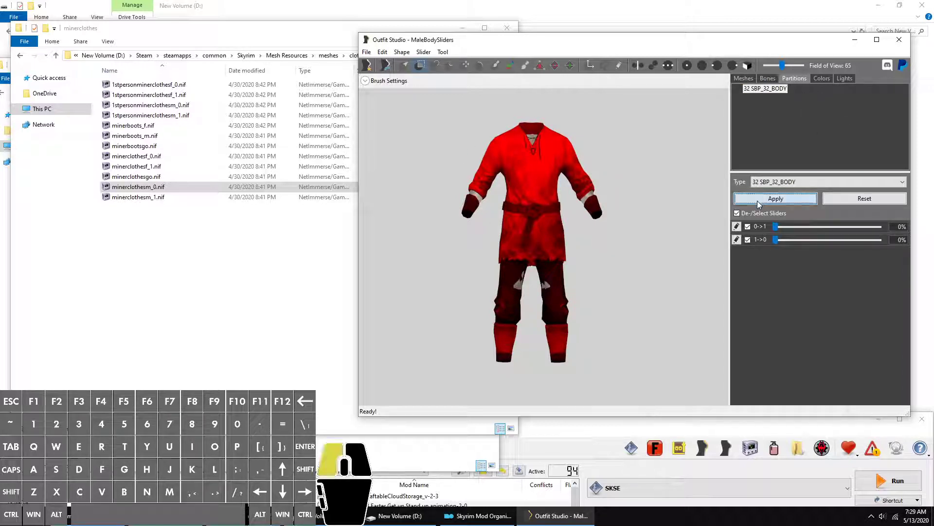
left_click(738, 80)
Examine the miner clothes all around, including the wraps on the lower legs
scroll(586, 213, "up", 2)
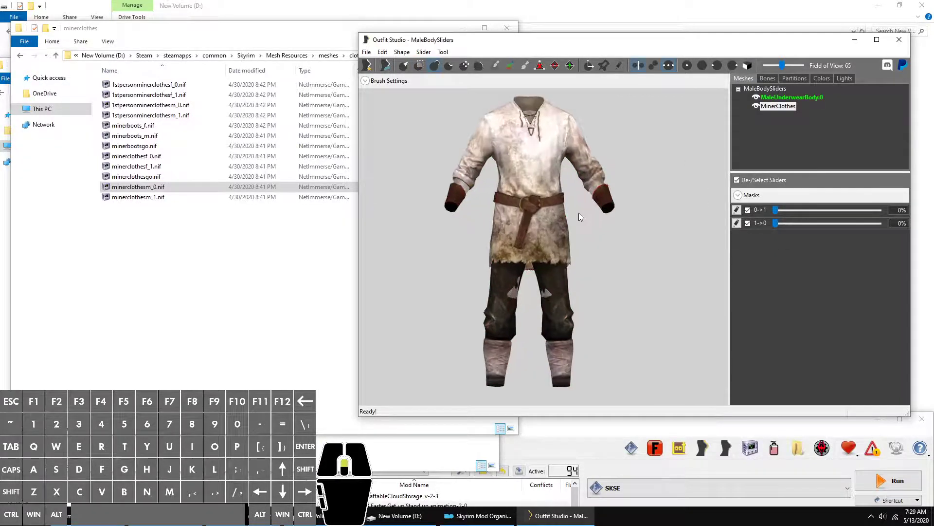
right_click_drag(687, 258, 431, 253)
middle_click_drag(614, 280, 601, 279)
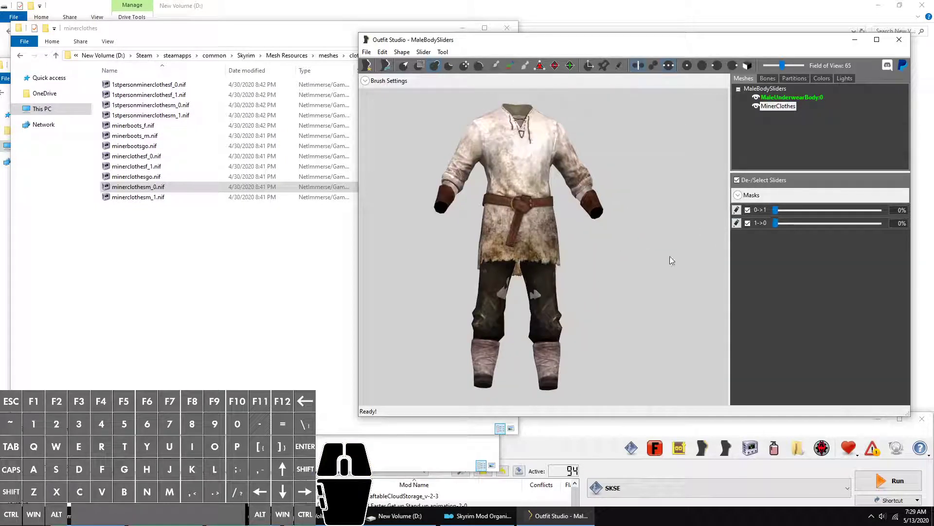
left_click_drag(595, 317, 594, 261)
scroll(563, 229, "up", 2)
scroll(531, 297, "down", 2)
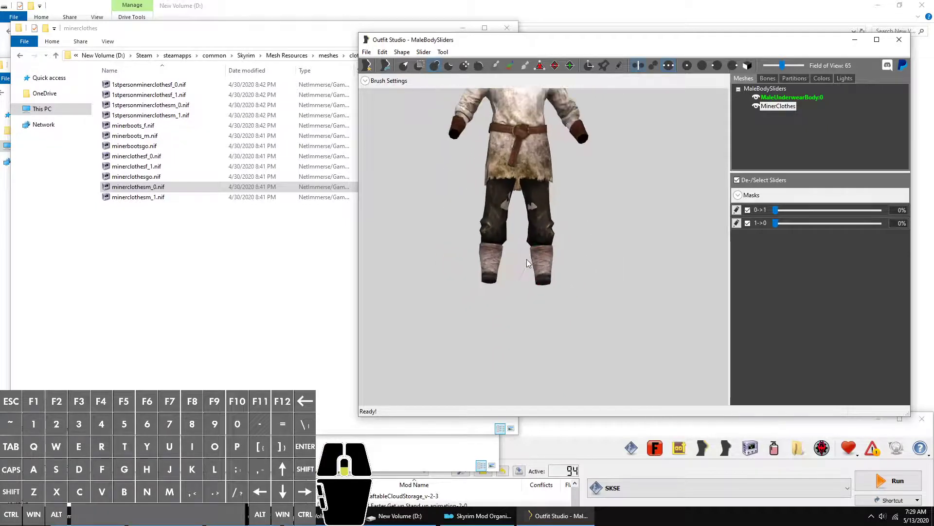
scroll(560, 260, "down", 1)
left_click_drag(600, 98, 624, 170)
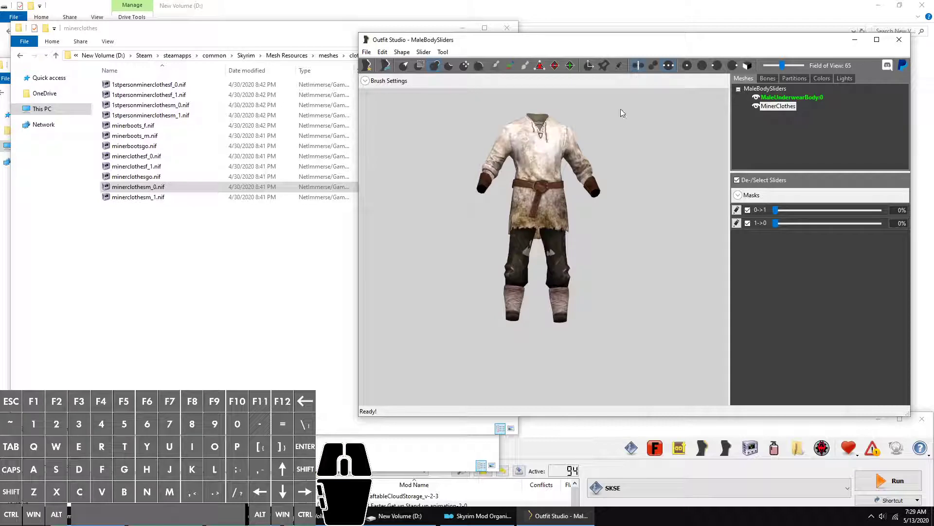
Turn on Vertex Edit to show the vertices of the MinerClothes shape
left_click(622, 66)
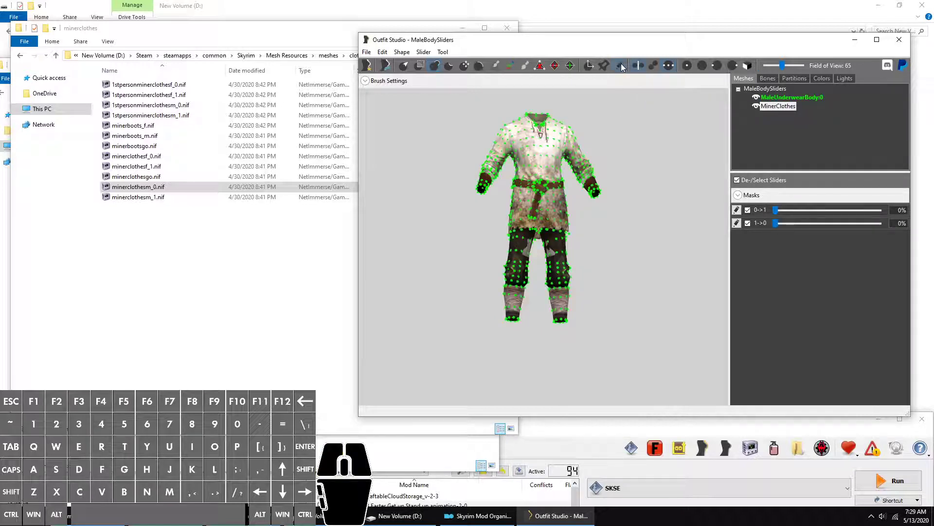
left_click(402, 53)
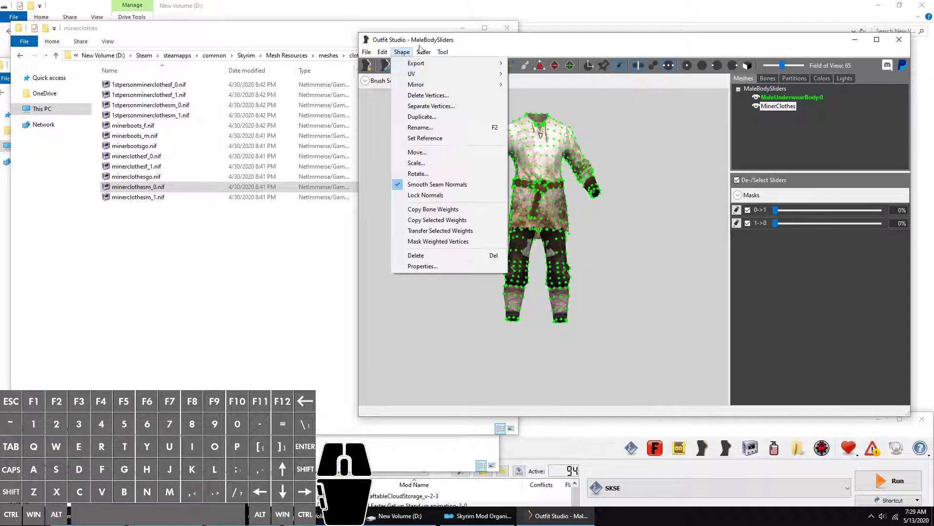
mouse_move(421, 53)
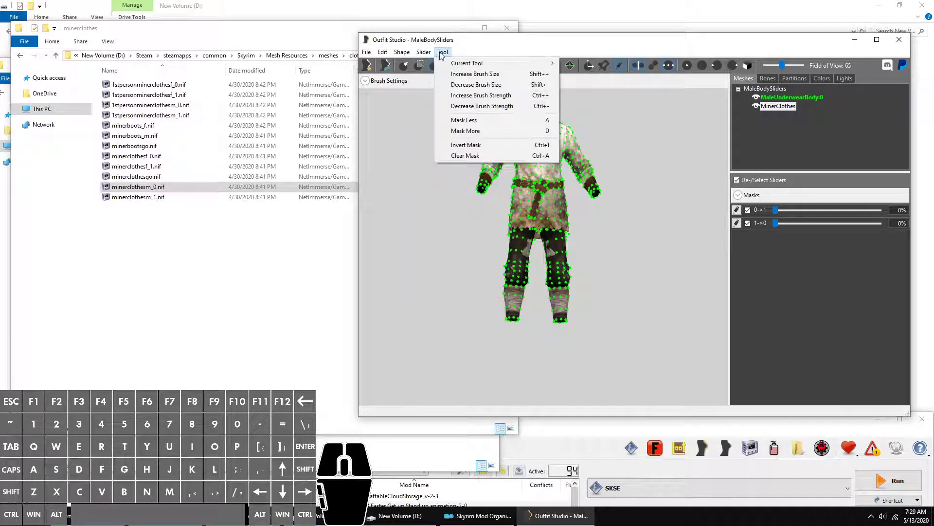
mouse_move(474, 68)
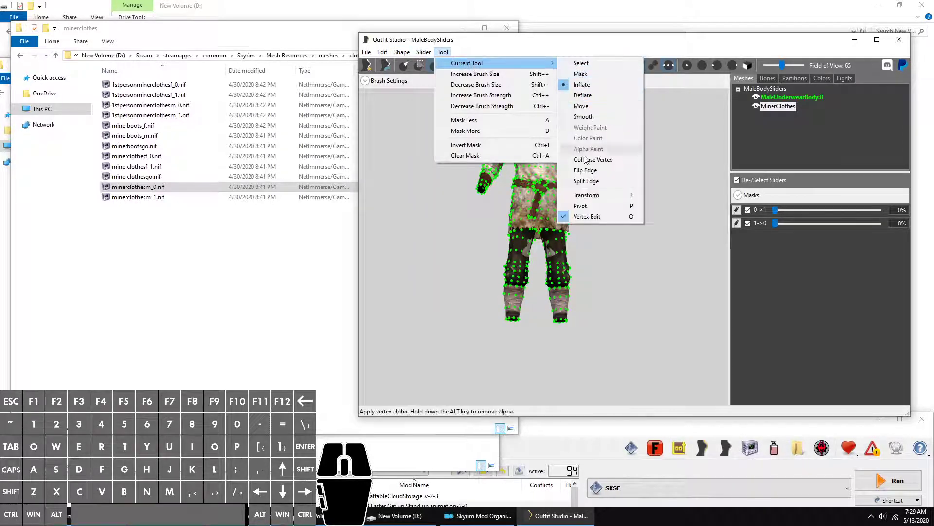
left_click(587, 216)
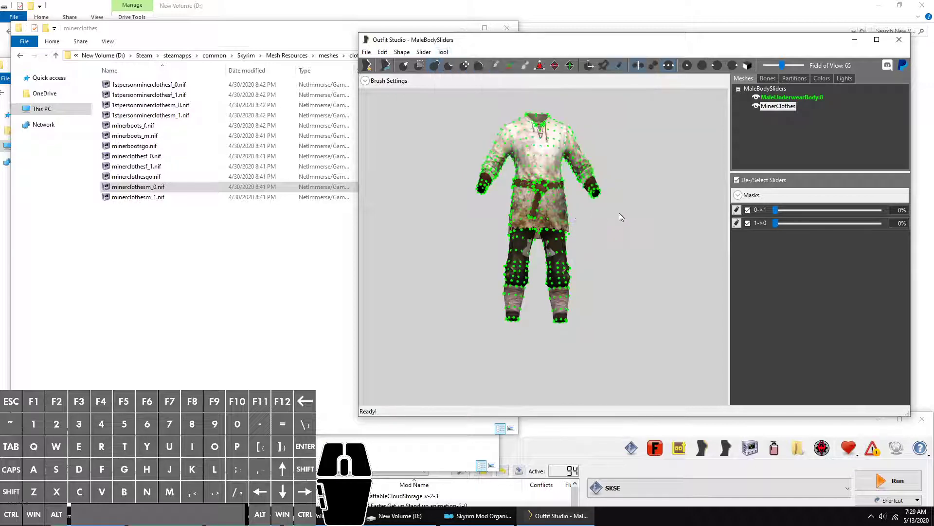
key("q")
Examine the vertices of the MinerClothes shape up close, from the tunic down to the leg wraps
scroll(634, 214, "up", 1)
scroll(634, 214, "up", 4)
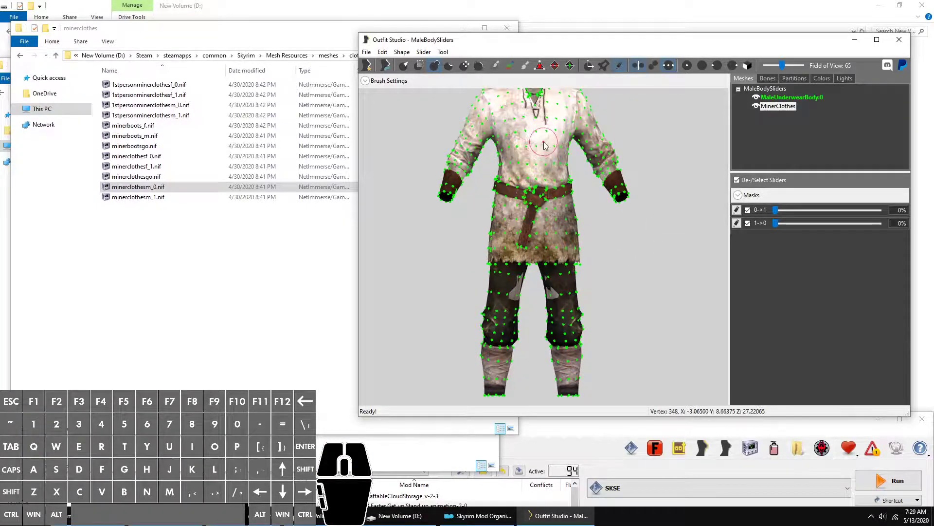
scroll(604, 278, "down", 2)
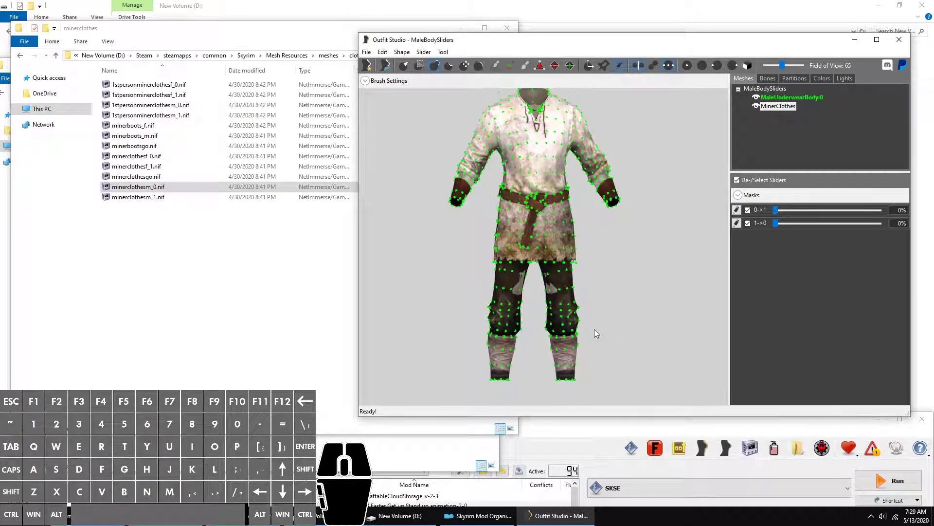
left_click_drag(595, 330, 611, 252)
scroll(611, 257, "up", 3)
middle_click_drag(621, 276, 617, 217)
scroll(616, 218, "up", 2)
left_click_drag(543, 227, 527, 355)
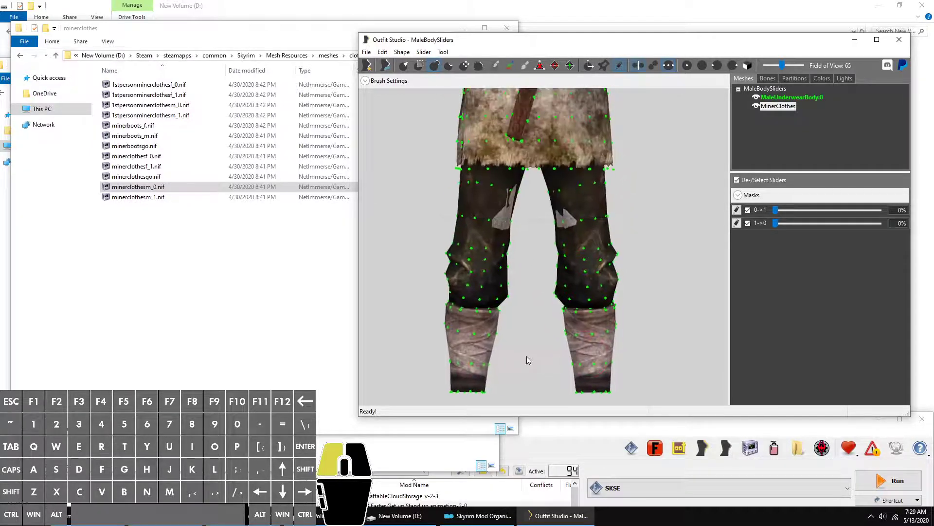
scroll(561, 241, "down", 2)
left_click_drag(648, 178, 639, 258)
scroll(639, 240, "down", 4)
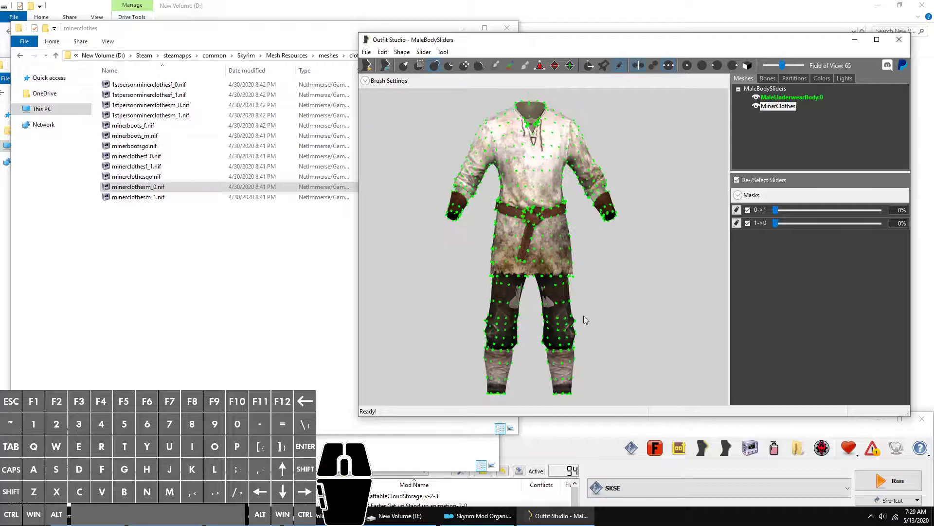
Paint a mask over the leg wraps on both lower legs, front and back, and invert the mask
left_click_drag(583, 314, 578, 222)
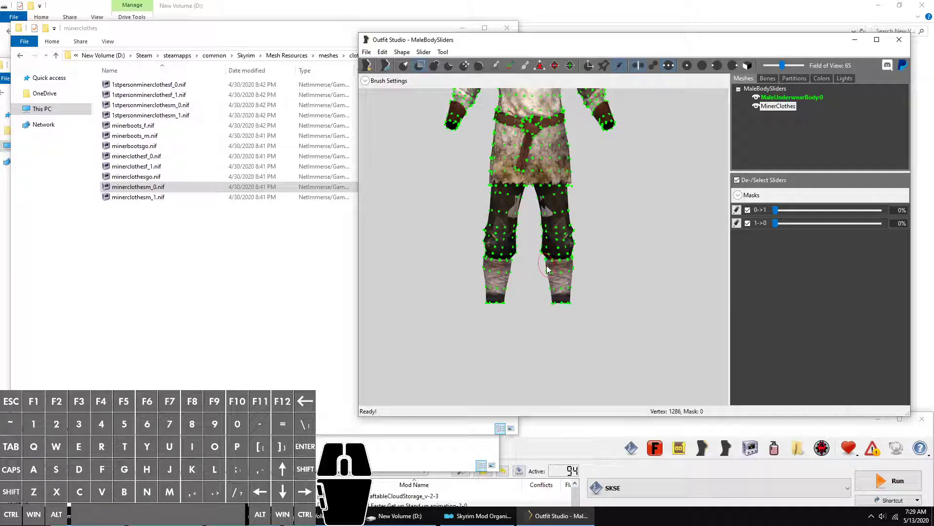
mouse_move(547, 264)
left_mouse_down()
mouse_move(559, 271)
mouse_move(555, 299)
mouse_move(575, 285)
mouse_move(553, 276)
left_mouse_up()
right_click_drag(553, 275, 484, 286)
mouse_move(510, 297)
left_mouse_down()
mouse_move(527, 298)
mouse_move(528, 266)
mouse_move(521, 287)
mouse_move(533, 282)
left_mouse_up()
right_click_drag(533, 282, 626, 266)
left_click(442, 53)
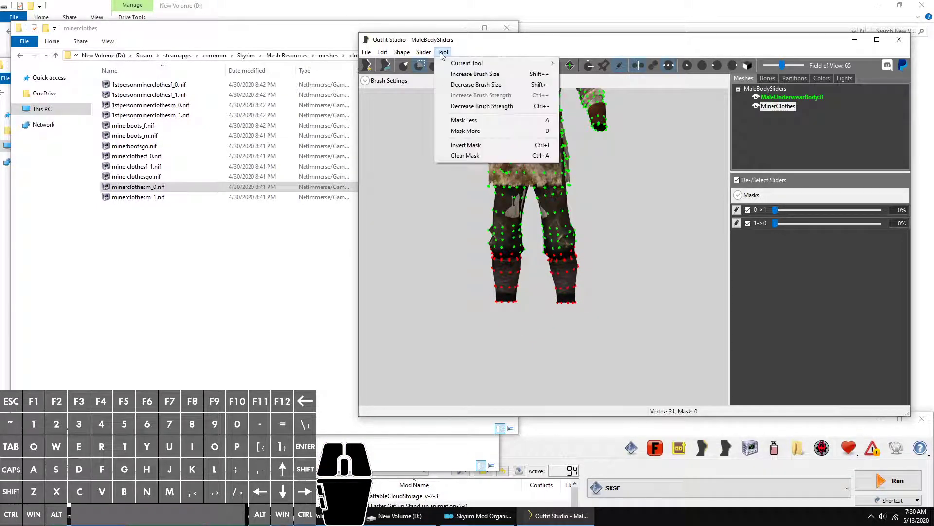
left_click(471, 146)
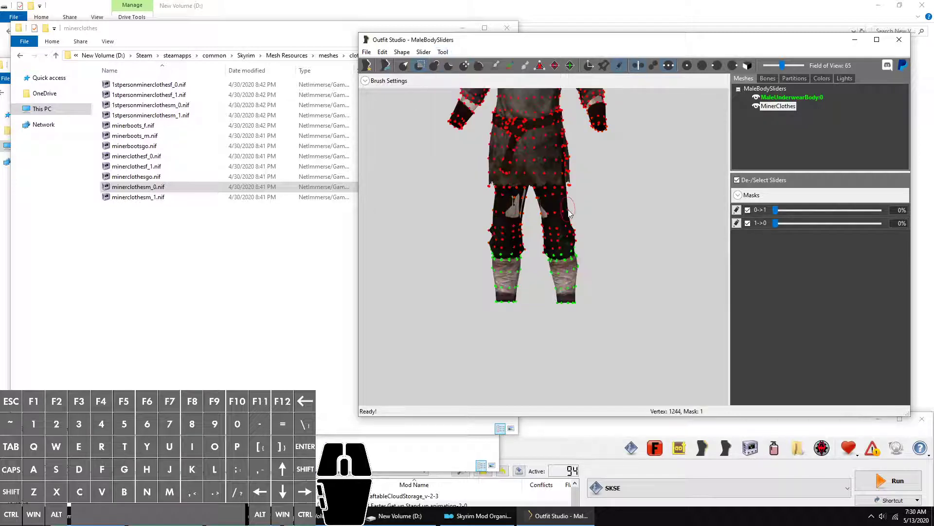
Try deleting the unmasked lower-leg vertices from MinerClothes and undo the deletion
middle_click_drag(570, 213, 578, 246)
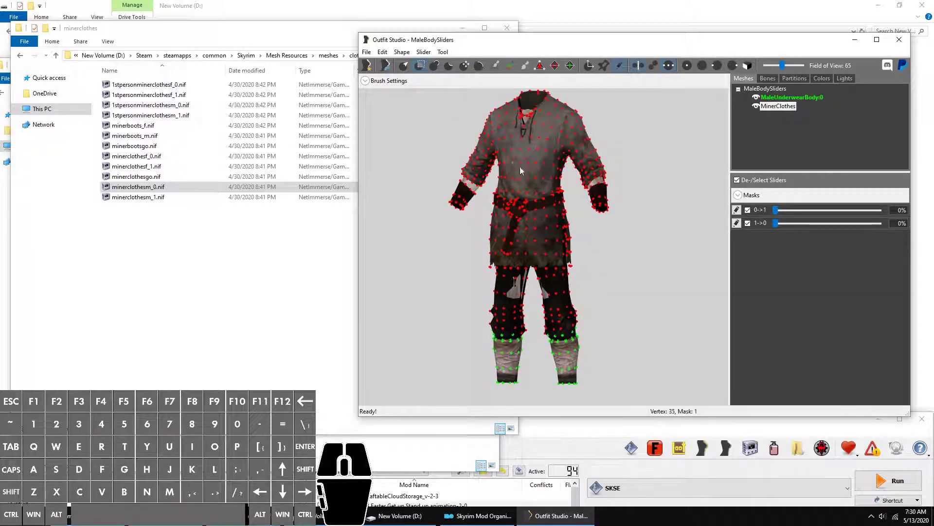
right_click(781, 109)
left_click(808, 146)
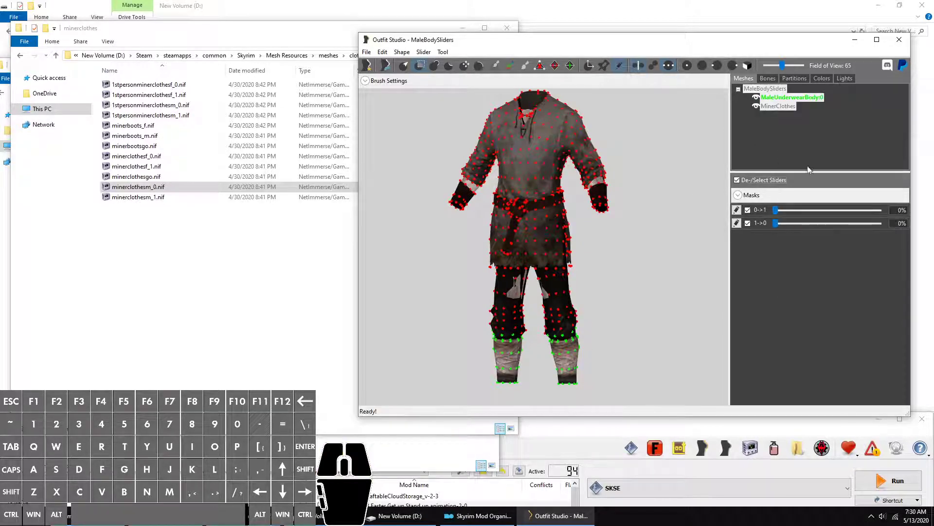
left_click_drag(609, 249, 629, 211)
right_click_drag(629, 211, 605, 293)
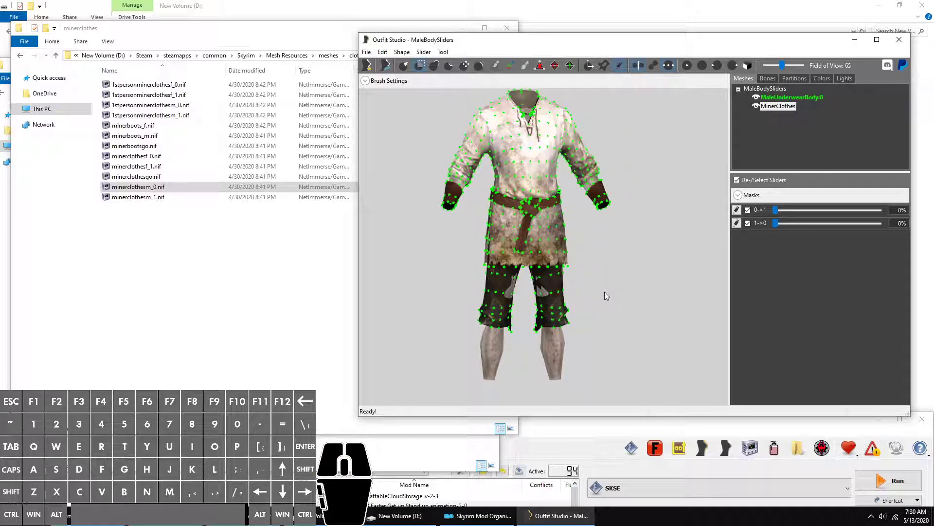
key("ctrl")
key("ctrl+z")
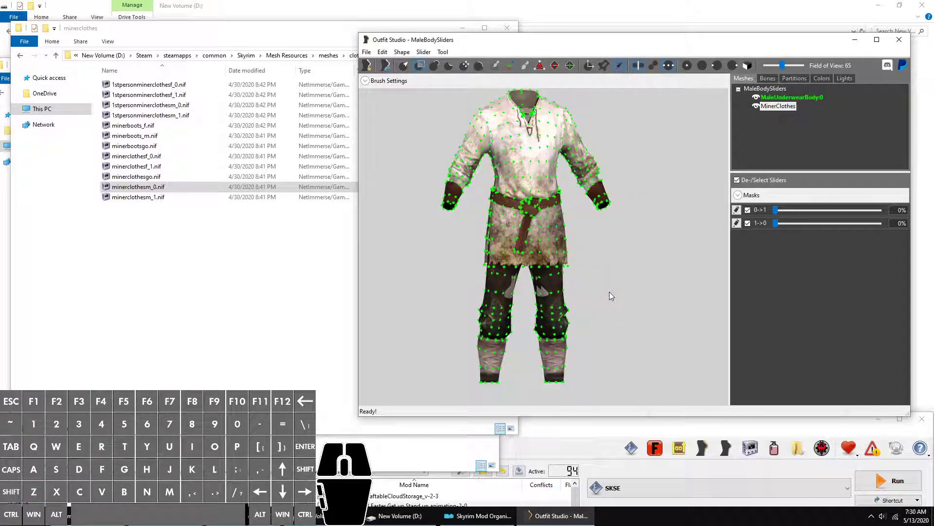
Mask the whole MinerClothes shape by inverting its empty mask
scroll(609, 300, "up", 3)
left_click_drag(653, 361, 649, 243)
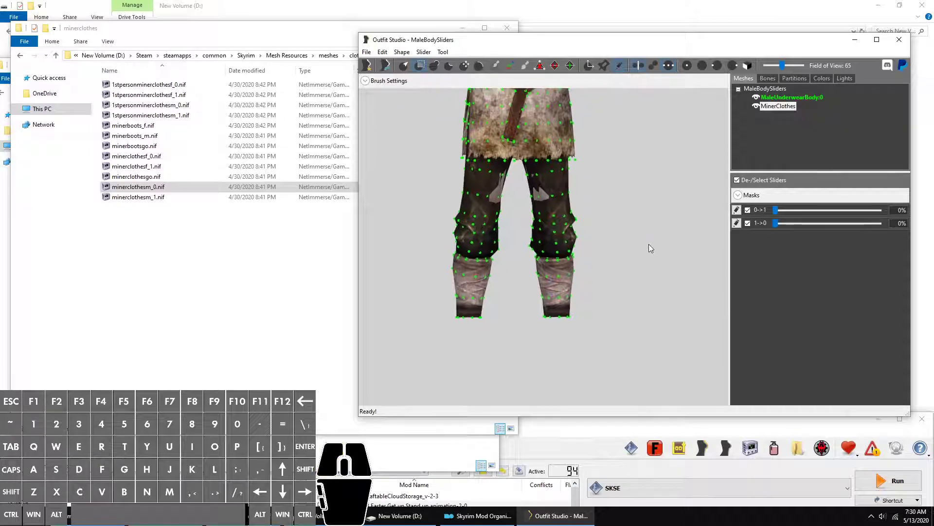
scroll(647, 253, "up", 2)
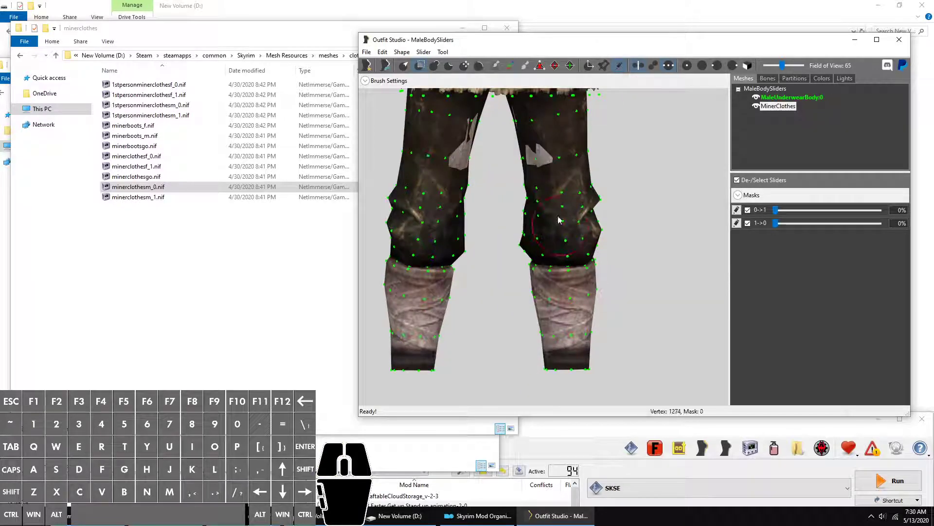
scroll(559, 220, "down", 2)
key("ctrl")
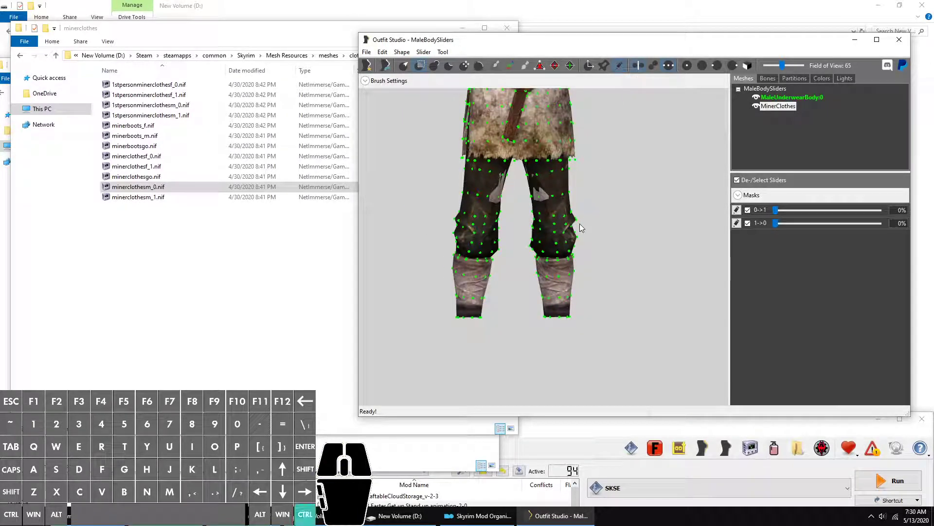
key("ctrl+i")
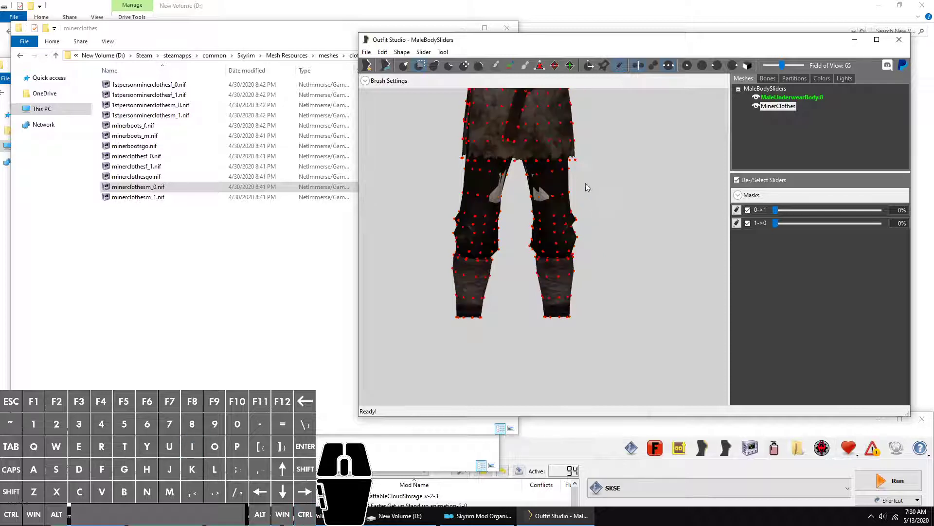
Erase the mask from the front of the leg wraps on both lower legs
left_click_drag(604, 183, 606, 212)
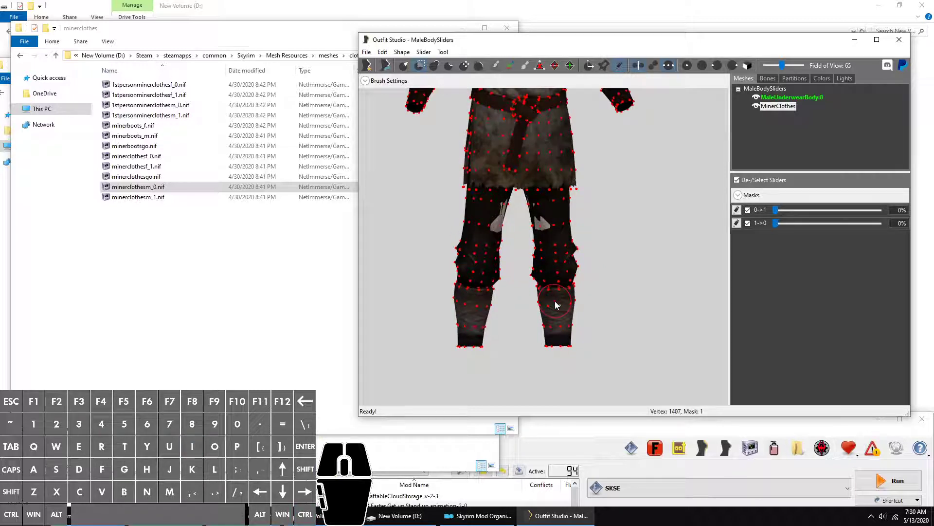
scroll(562, 297, "up", 2)
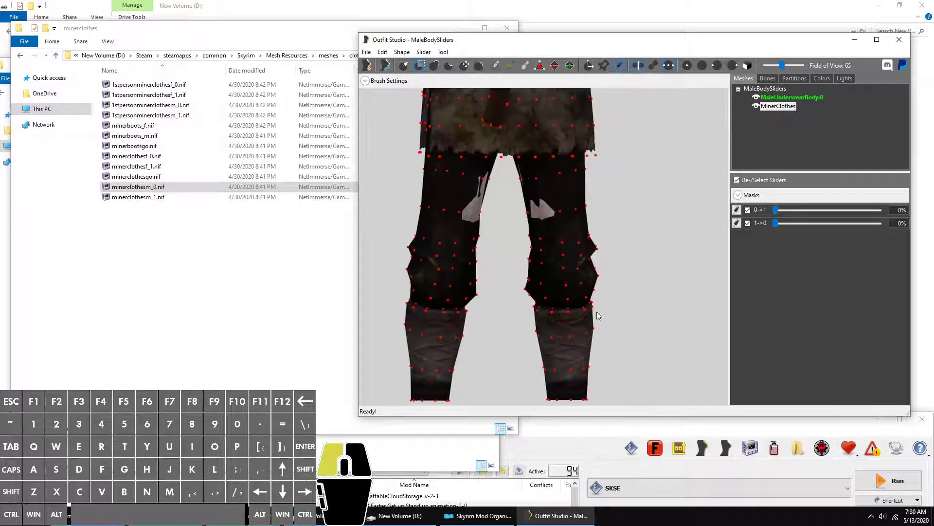
mouse_move(597, 311)
left_mouse_down()
mouse_move(589, 238)
mouse_move(560, 260)
mouse_move(589, 316)
mouse_move(555, 242)
left_mouse_up()
key("alt")
left_click_drag(492, 257, 490, 301)
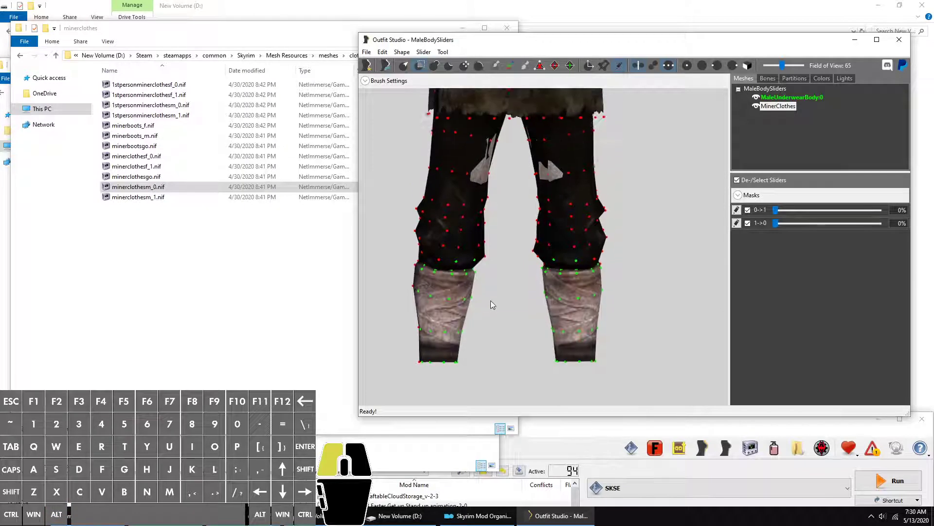
Erase the mask from the back of the leg wraps on both lower legs of MinerClothes
scroll(496, 298, "down", 4)
right_click_drag(586, 265, 458, 261)
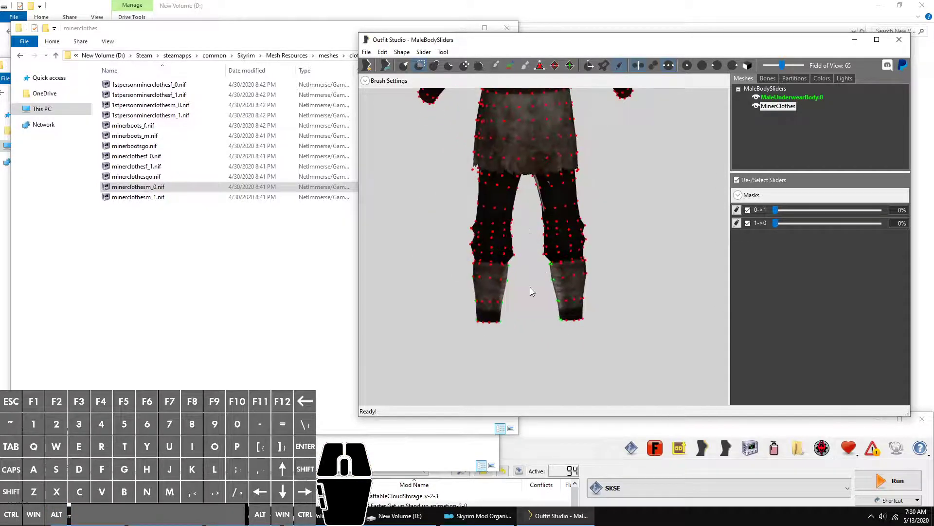
left_click_drag(528, 291, 528, 279)
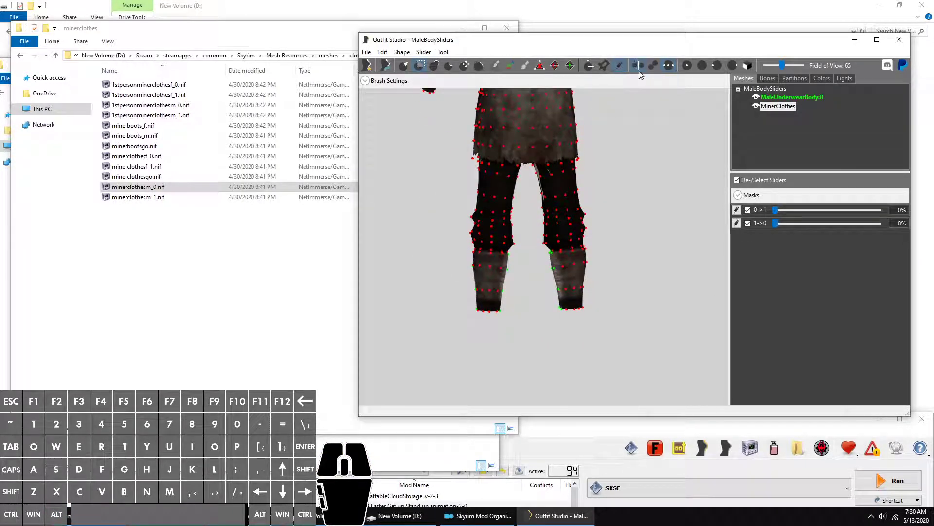
left_click_drag(581, 269, 568, 271)
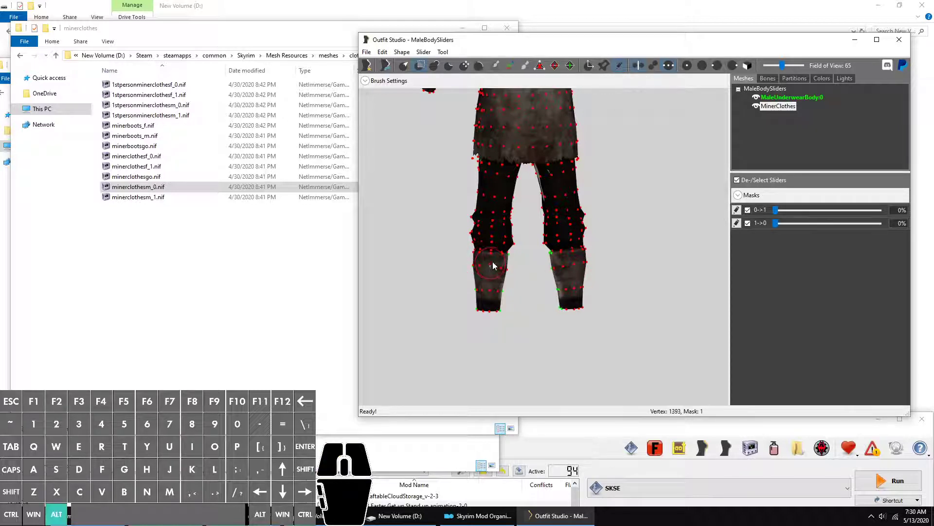
mouse_move(494, 259)
left_mouse_down("alt")
mouse_move(500, 268)
mouse_move(480, 311)
left_mouse_up("alt")
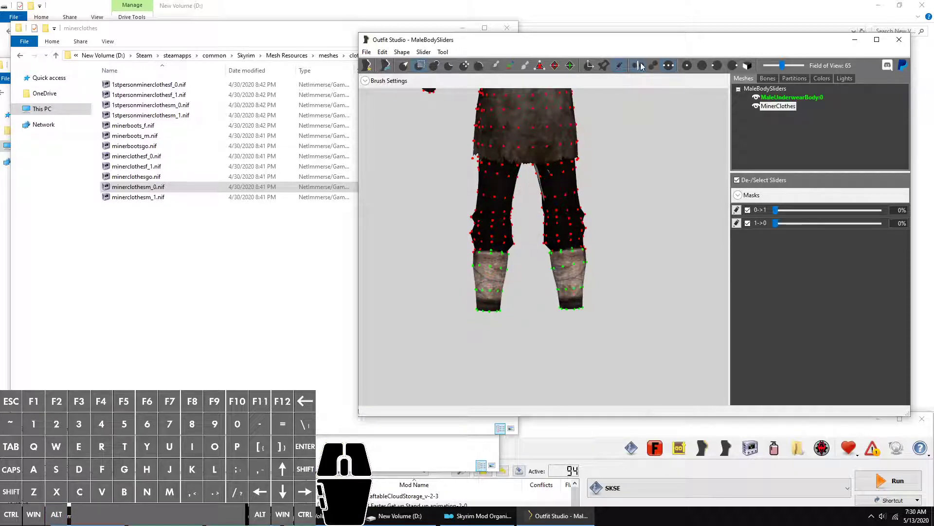
Erase the mask from the front of the character's right trouser leg, from the thigh down to the leg wrap
right_click_drag(577, 232, 443, 222)
middle_click_drag(533, 247, 572, 299)
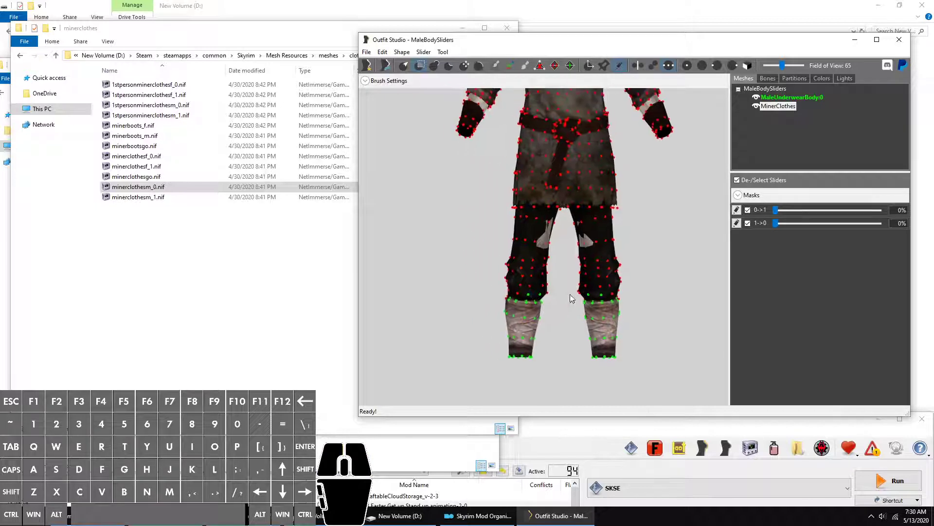
scroll(565, 301, "up", 2)
left_click(532, 244, "alt")
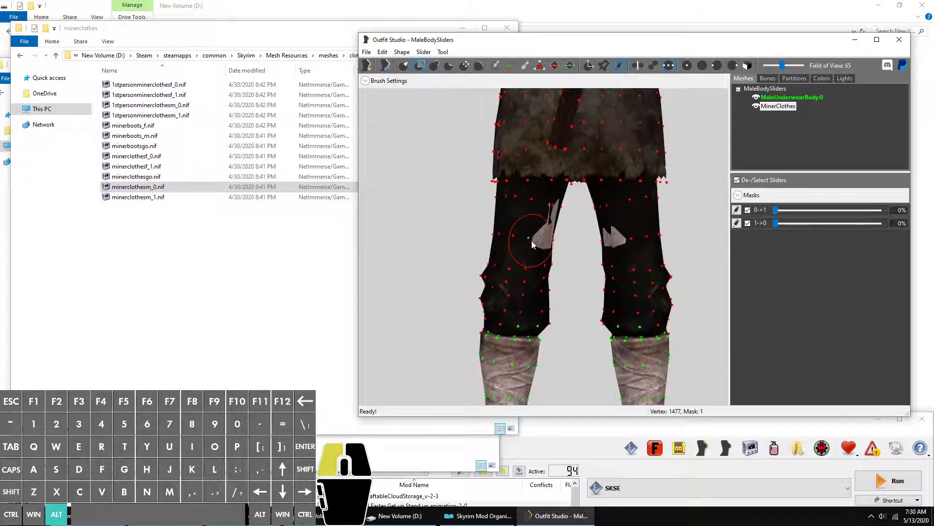
mouse_move(532, 244)
left_mouse_down("alt")
mouse_move(531, 311)
mouse_move(545, 278)
mouse_move(491, 273)
mouse_move(479, 301)
mouse_move(511, 278)
mouse_move(501, 312)
mouse_move(516, 200)
mouse_move(503, 314)
left_mouse_up("alt")
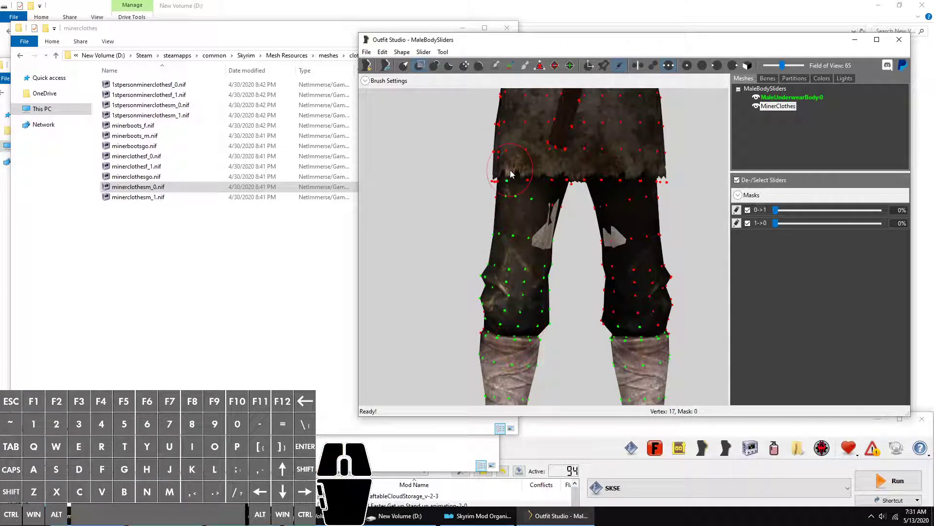
scroll(574, 332, "down", 2)
left_click_drag(588, 316, 563, 325)
scroll(573, 309, "up", 3)
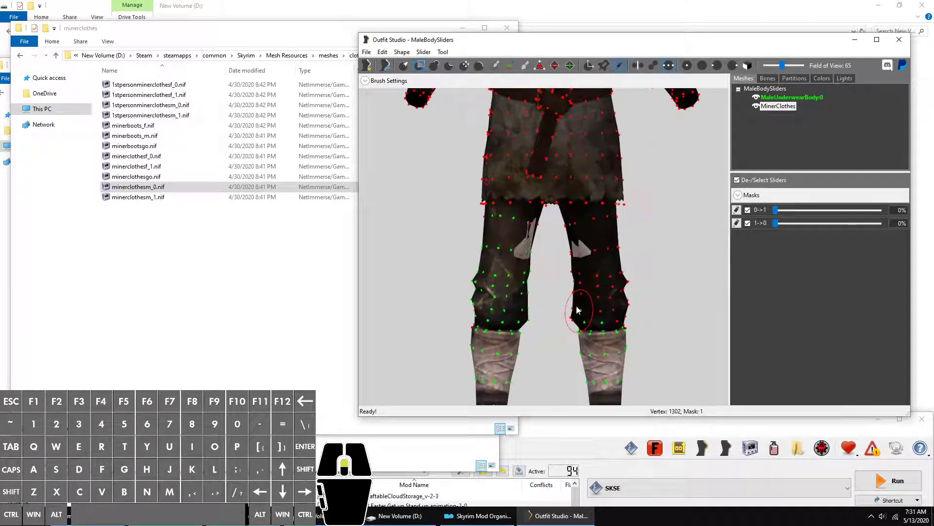
Repaint the mask over the upper thigh of the character's right trouser leg, leaving only the knee area and wraps unmasked
left_click_drag(693, 258, 635, 260)
scroll(640, 255, "up", 3)
right_click_drag(641, 255, 329, 247)
scroll(657, 251, "down", 5)
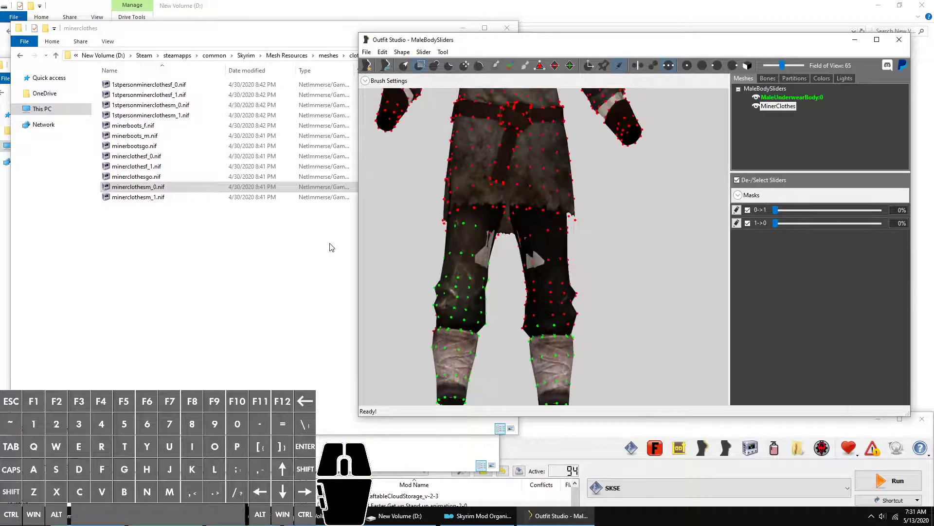
mouse_move(501, 243)
left_mouse_down()
mouse_move(465, 228)
mouse_move(458, 256)
mouse_move(479, 251)
mouse_move(438, 259)
left_mouse_up()
scroll(511, 284, "down", 2)
left_click_drag(597, 285, 611, 324)
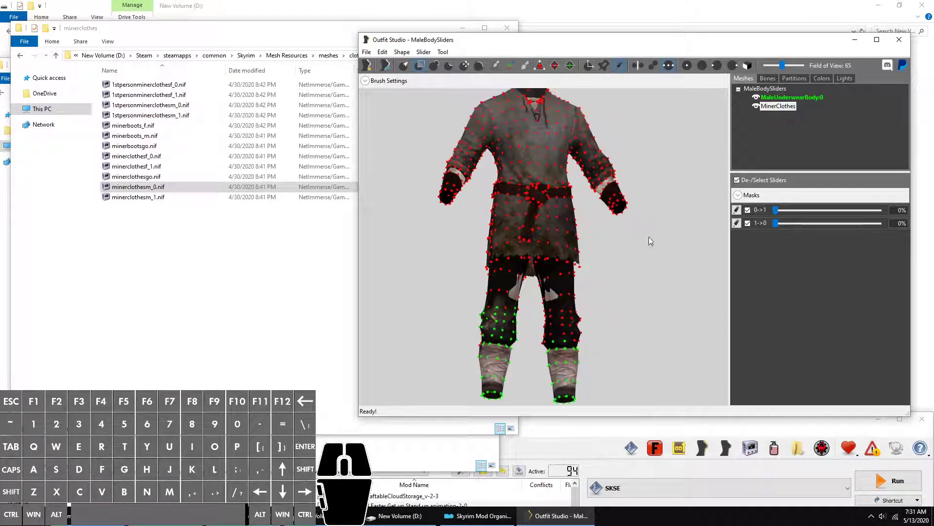
Delete the unmasked knee and lower-leg vertices from the MinerClothes shape
left_click(787, 106)
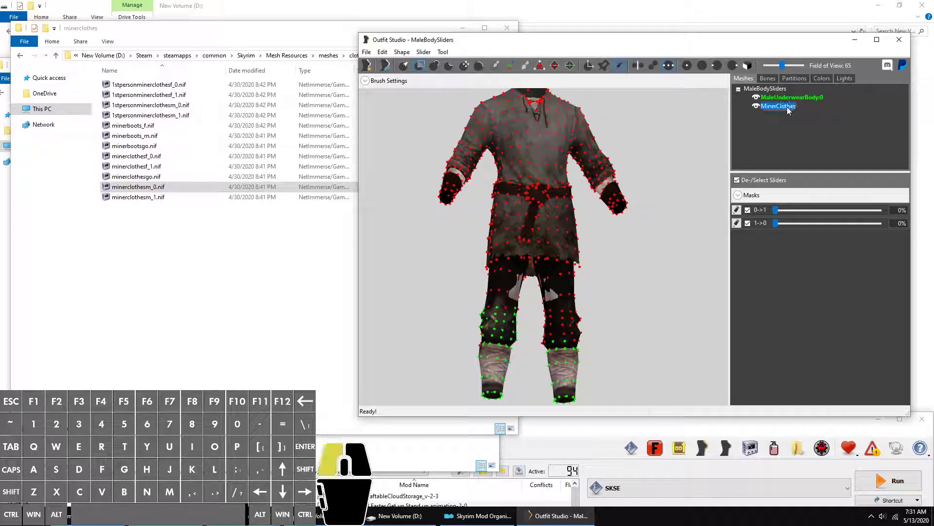
right_click(788, 110)
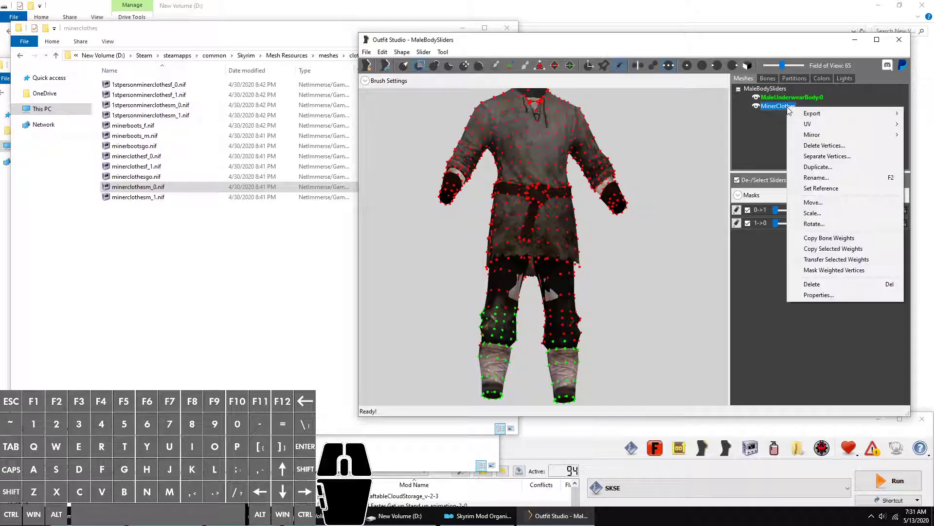
left_click(825, 146)
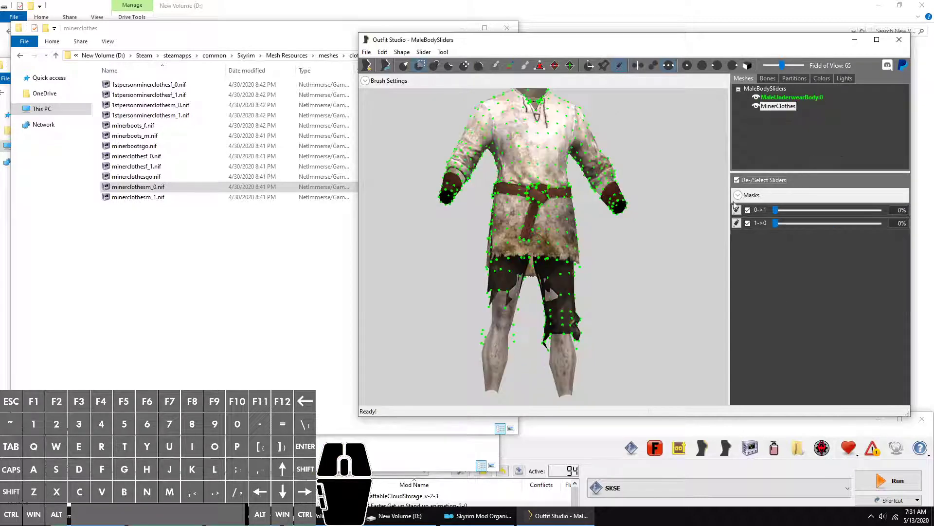
Inflate the trouser cloth with the Inflate Brush over both thighs where the body pokes through
scroll(609, 331, "up", 2)
middle_click_drag(616, 321, 629, 205)
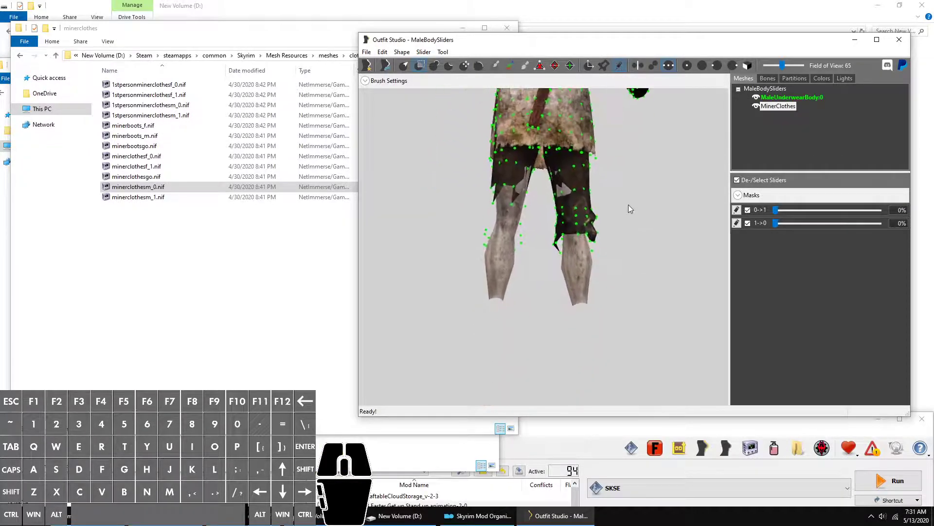
scroll(632, 203, "up", 3)
right_click_drag(634, 201, 442, 192)
left_click_drag(642, 188, 605, 271)
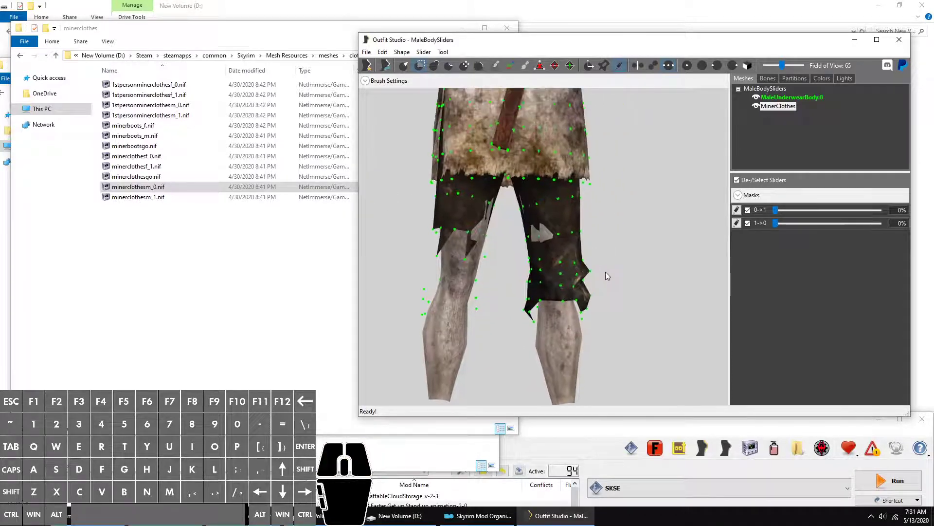
right_click_drag(605, 271, 603, 274)
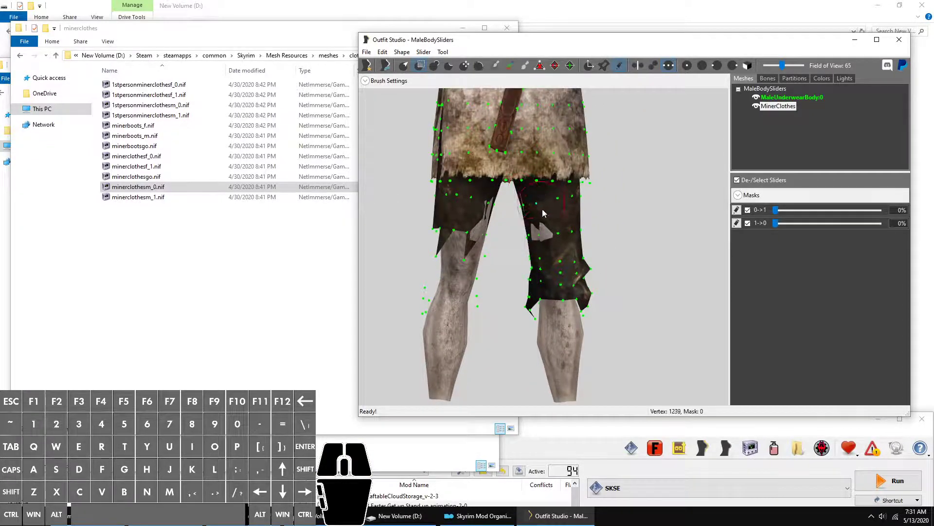
left_click(436, 69)
scroll(557, 231, "up", 1)
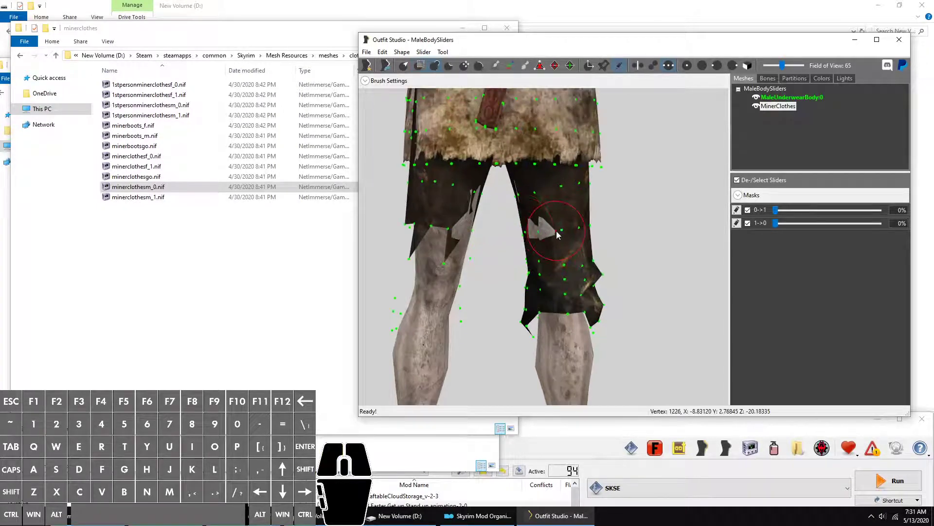
mouse_move(535, 215)
left_mouse_down()
mouse_move(553, 229)
mouse_move(511, 207)
left_mouse_up()
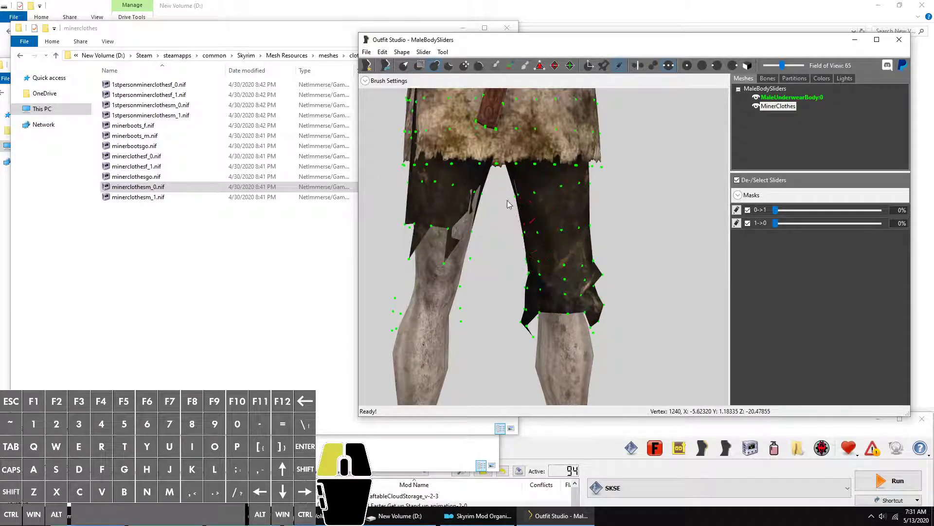
mouse_move(511, 207)
right_mouse_down()
mouse_move(456, 198)
mouse_move(483, 221)
right_mouse_up()
mouse_move(483, 221)
left_mouse_down()
mouse_move(504, 215)
mouse_move(497, 182)
mouse_move(476, 252)
mouse_move(469, 233)
mouse_move(491, 245)
left_mouse_up()
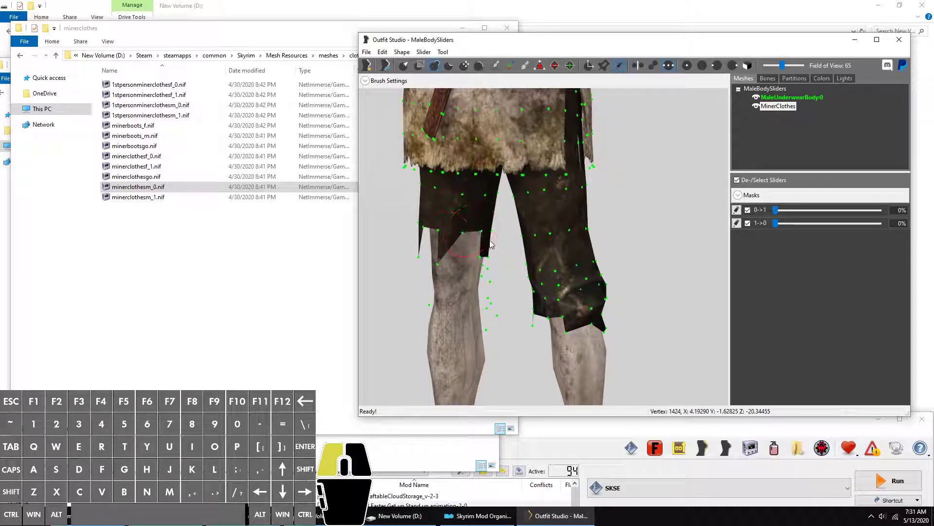
Turn off the vertex display and check the outfit's shape from several angles
scroll(526, 222, "down", 8)
mouse_move(569, 196)
right_mouse_down()
mouse_move(618, 186)
mouse_move(583, 177)
mouse_move(611, 278)
mouse_move(578, 278)
mouse_move(629, 242)
mouse_move(621, 214)
right_mouse_up()
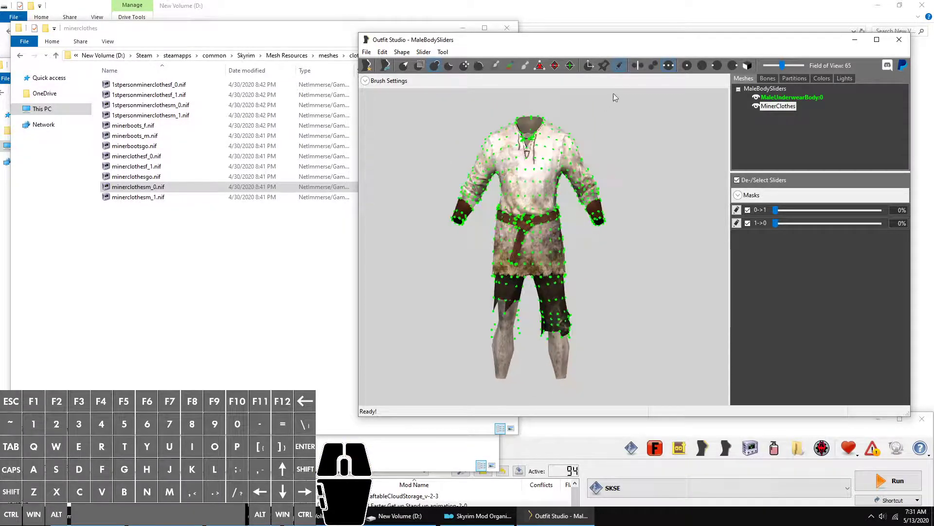
left_click(620, 65)
scroll(627, 285, "up", 5)
right_click_drag(646, 283, 620, 287)
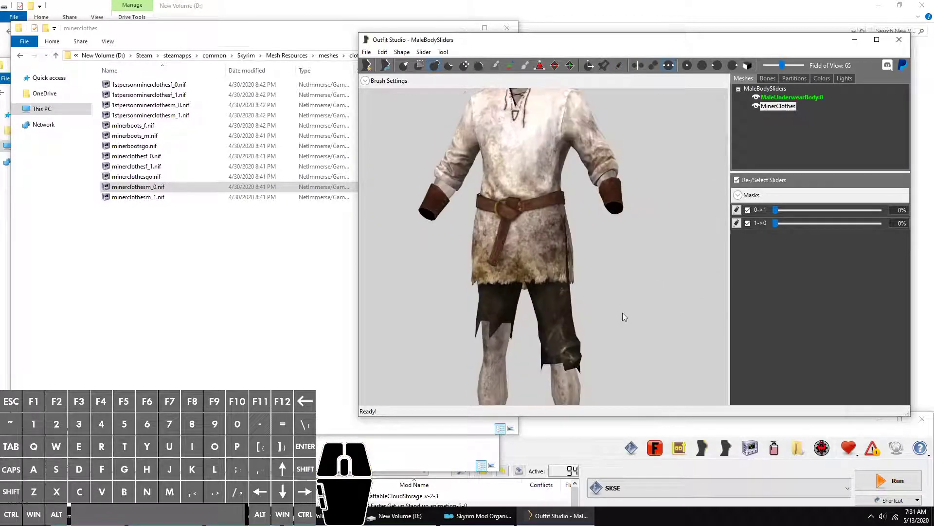
left_click_drag(623, 312, 621, 244)
right_click_drag(621, 244, 635, 195)
left_click_drag(635, 196, 640, 244)
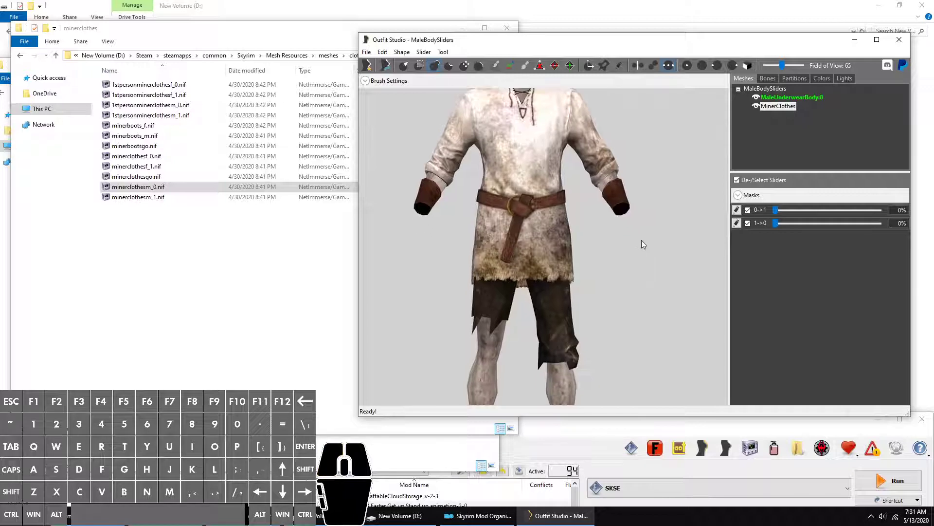
scroll(638, 265, "down", 4)
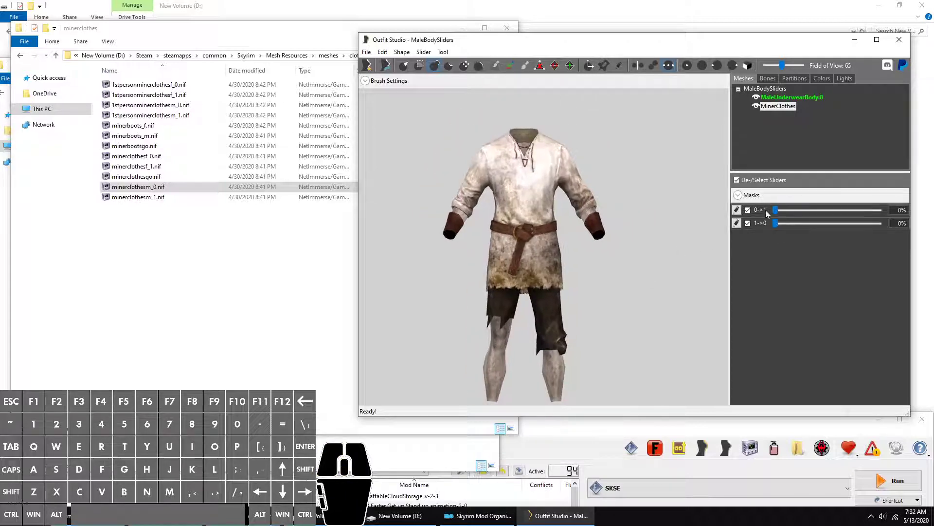
Preview the 0->1 weight slider at 100% and examine the thighs for body clipping
left_click_drag(776, 210, 933, 252)
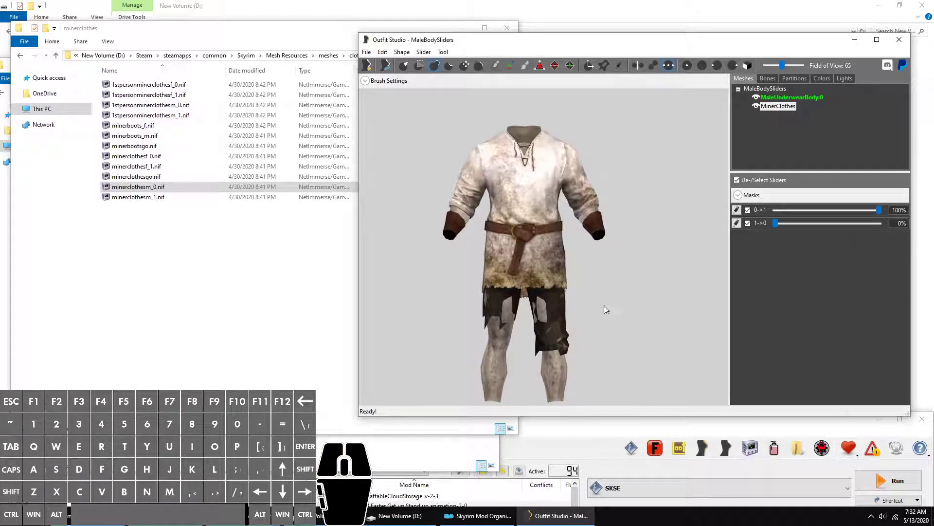
scroll(603, 305, "up", 6)
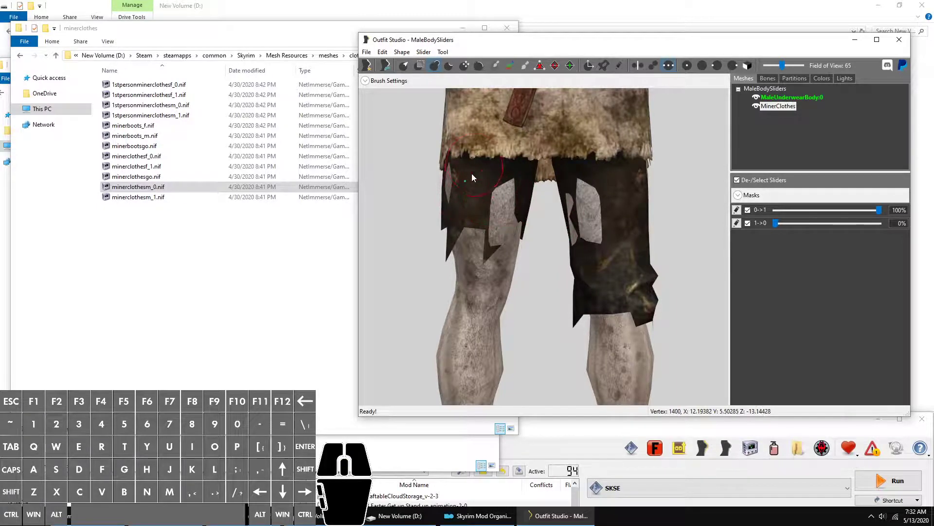
scroll(596, 215, "down", 4)
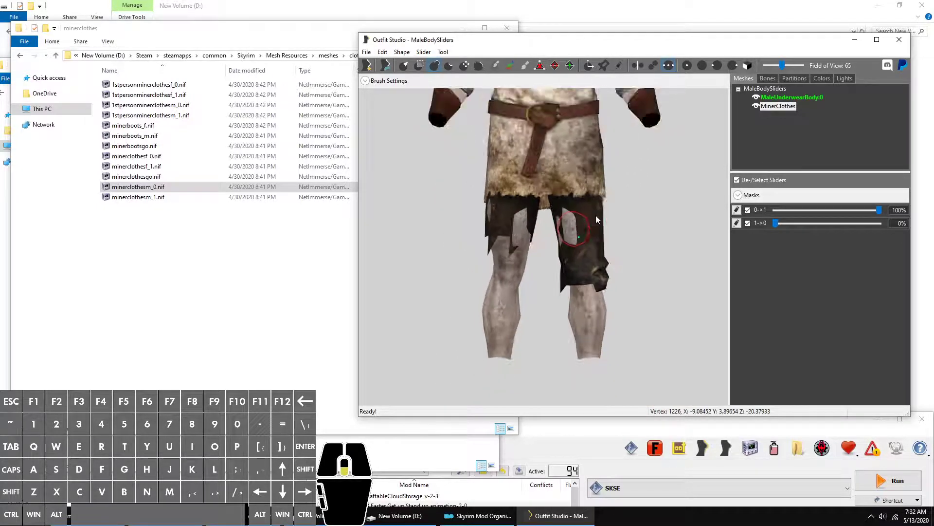
left_click(436, 68)
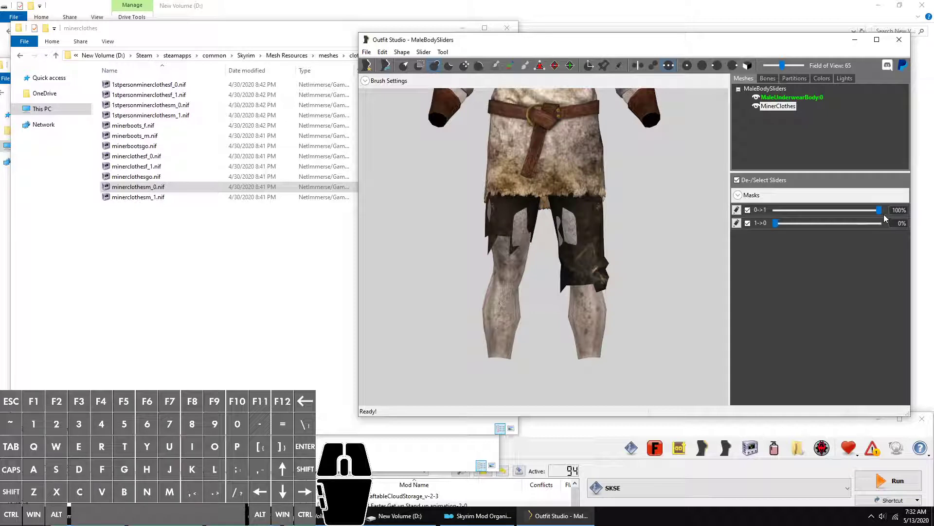
Turn edit mode for the 0->1 slider on and off again, and look over the outfit at 0% weight
left_click(737, 210)
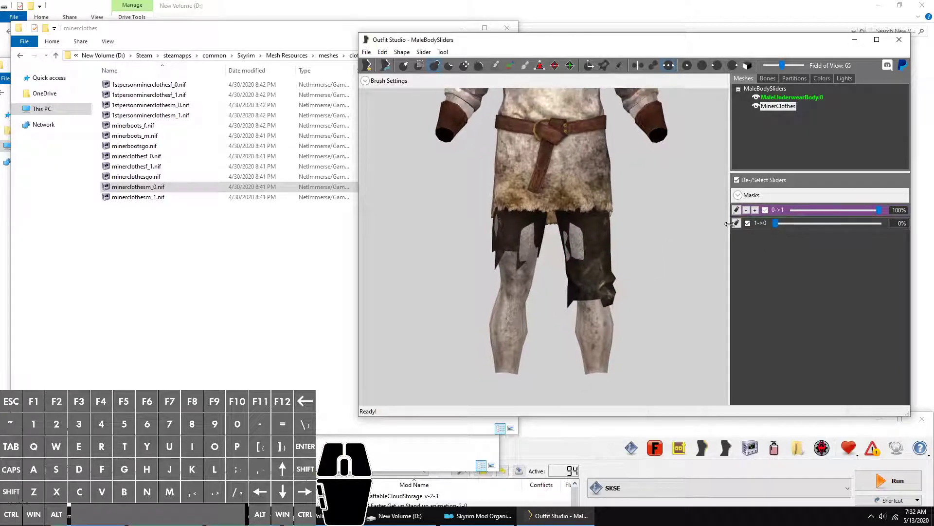
left_click(737, 210)
scroll(588, 210, "down", 3)
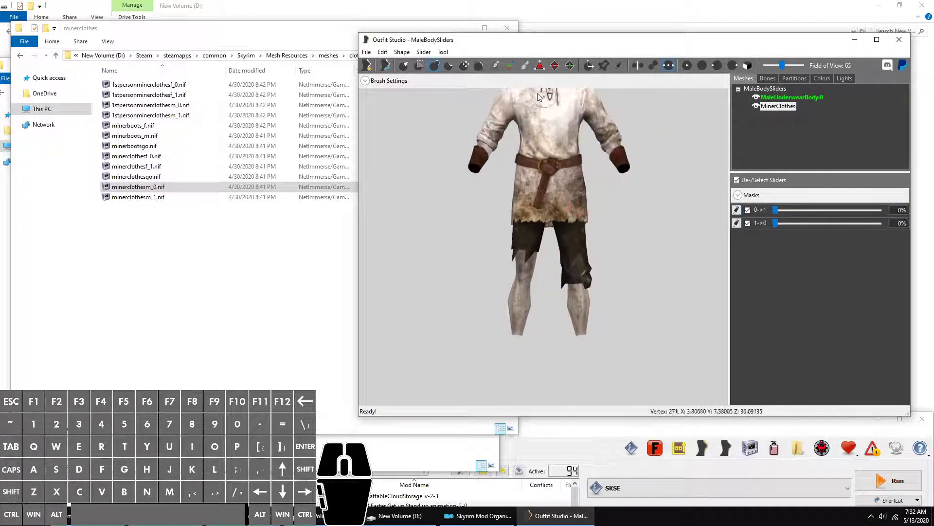
middle_click_drag(636, 168, 606, 231)
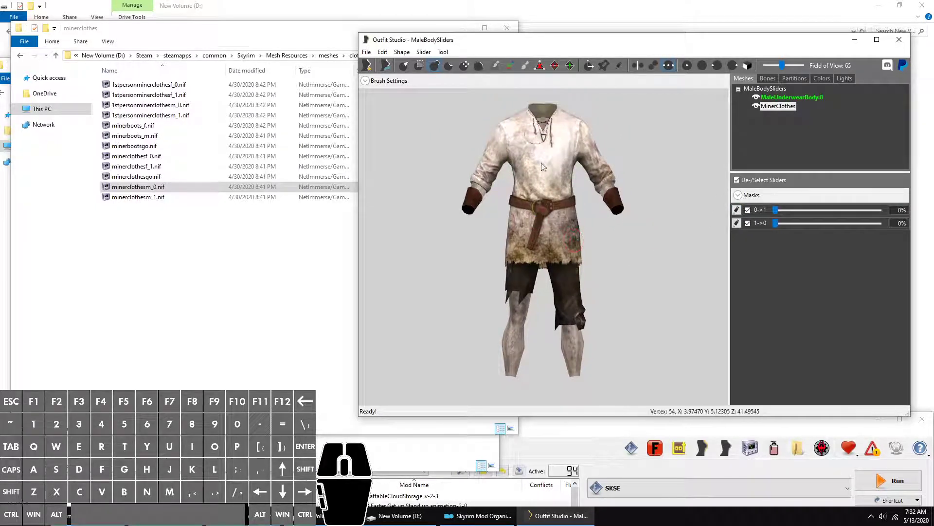
scroll(597, 334, "up", 5)
middle_click_drag(690, 283, 676, 198)
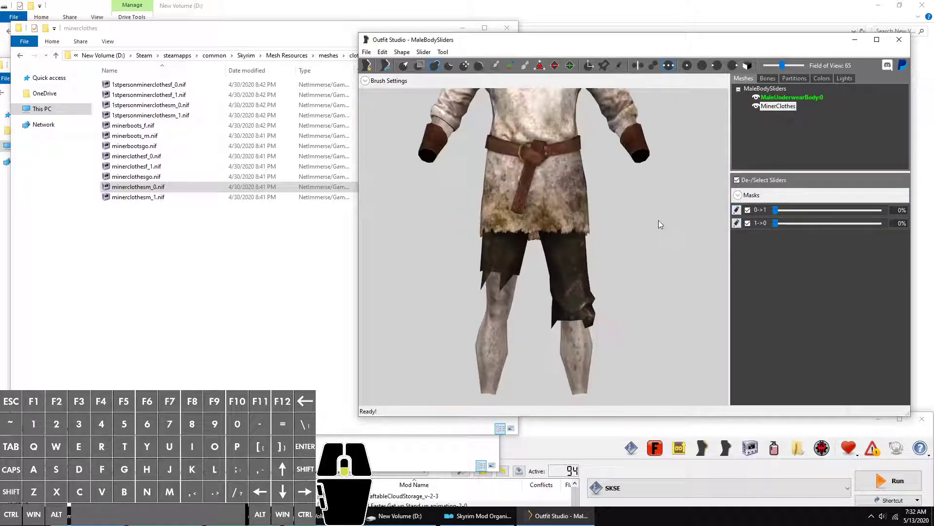
scroll(659, 220, "down", 4)
Edit the 0->1 slider and inflate the trouser cloth over both thighs where the body pokes through, ending edit mode when covered
left_click(739, 216)
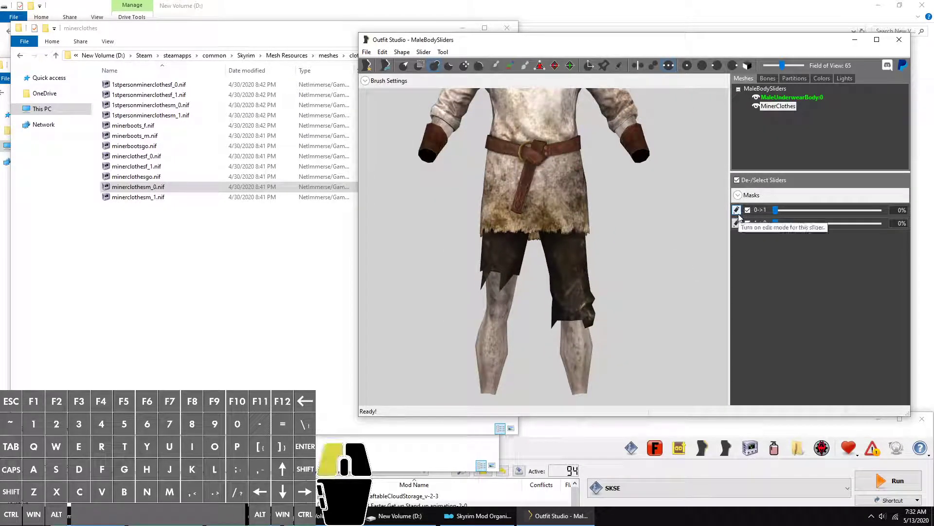
right_click_drag(681, 254, 622, 257)
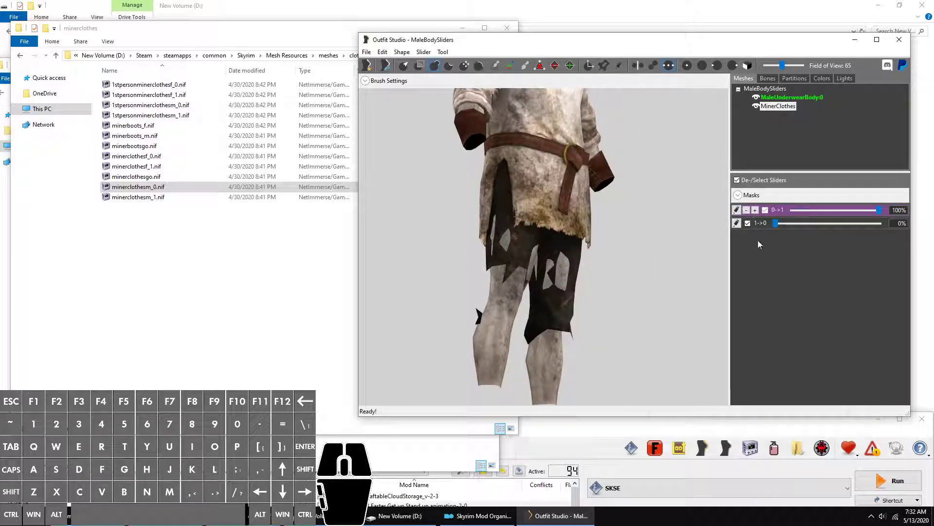
right_click_drag(651, 292, 614, 296)
scroll(630, 282, "up", 3)
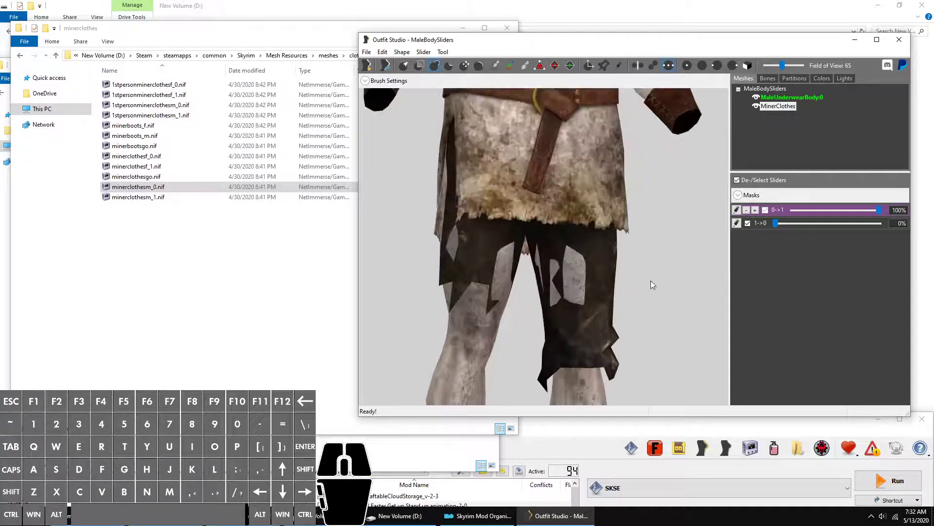
left_click_drag(650, 280, 602, 246)
right_click_drag(602, 245, 611, 243)
left_click_drag(523, 249, 526, 276)
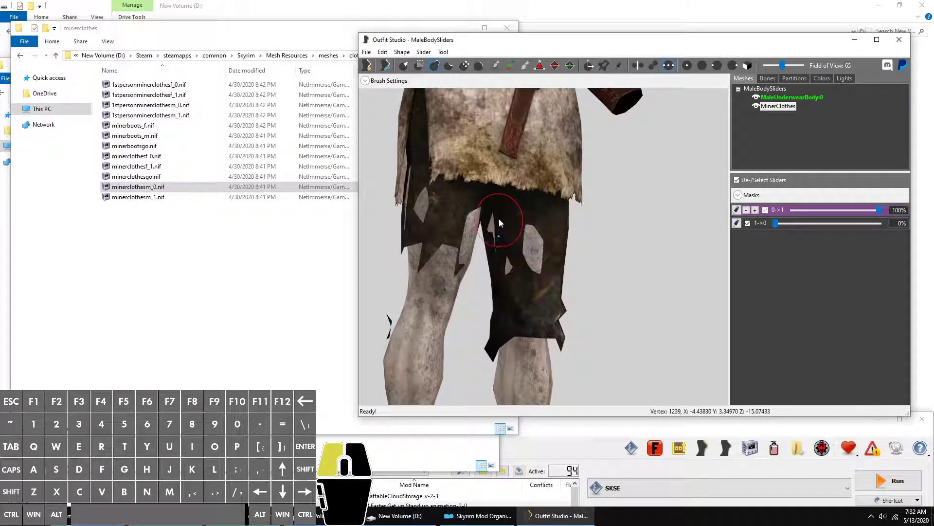
mouse_move(491, 235)
left_mouse_down()
mouse_move(495, 205)
mouse_move(537, 230)
mouse_move(536, 270)
left_mouse_up()
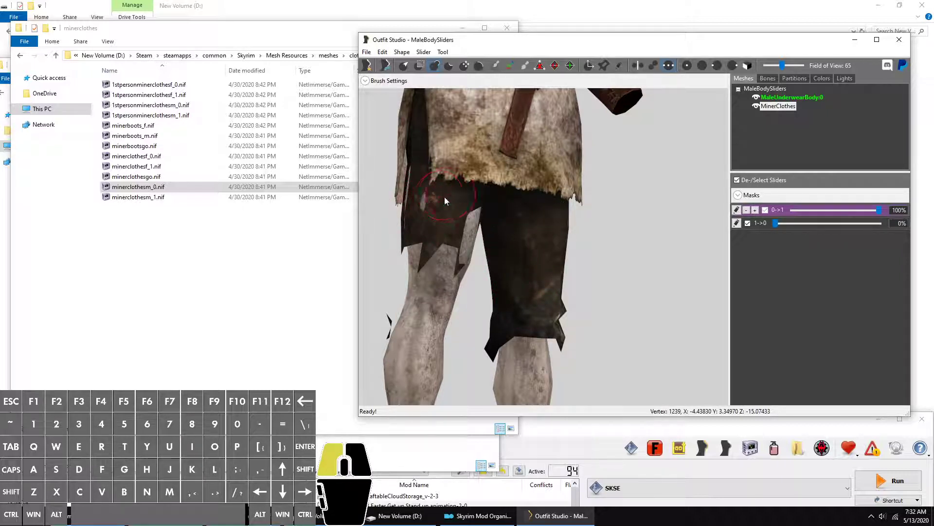
right_click_drag(623, 286, 574, 284)
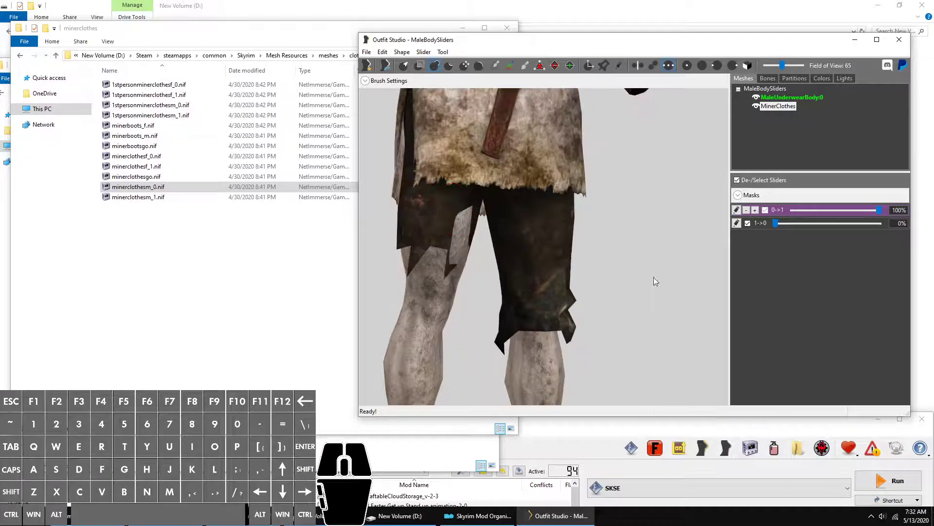
right_click_drag(653, 277, 625, 273)
left_click_drag(645, 266, 668, 213)
right_click_drag(677, 205, 688, 195)
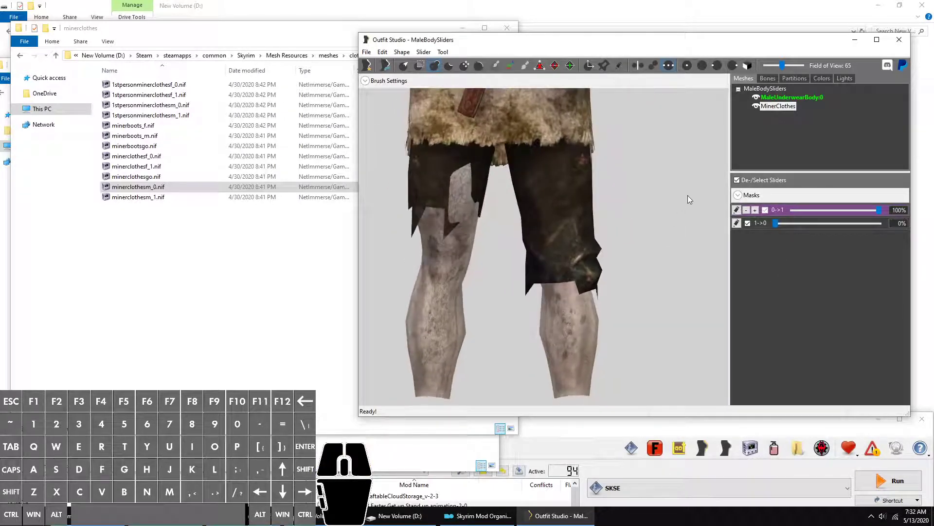
left_click(743, 209)
Preview the 0->1 slider at 100% and examine the thighs and torn trouser leg for body clipping
scroll(543, 191, "down", 3)
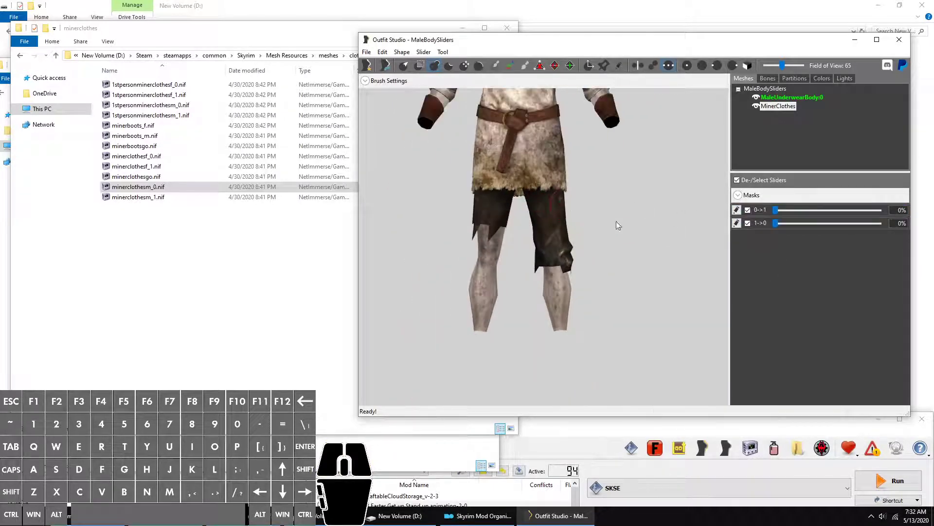
middle_click_drag(602, 255, 583, 287)
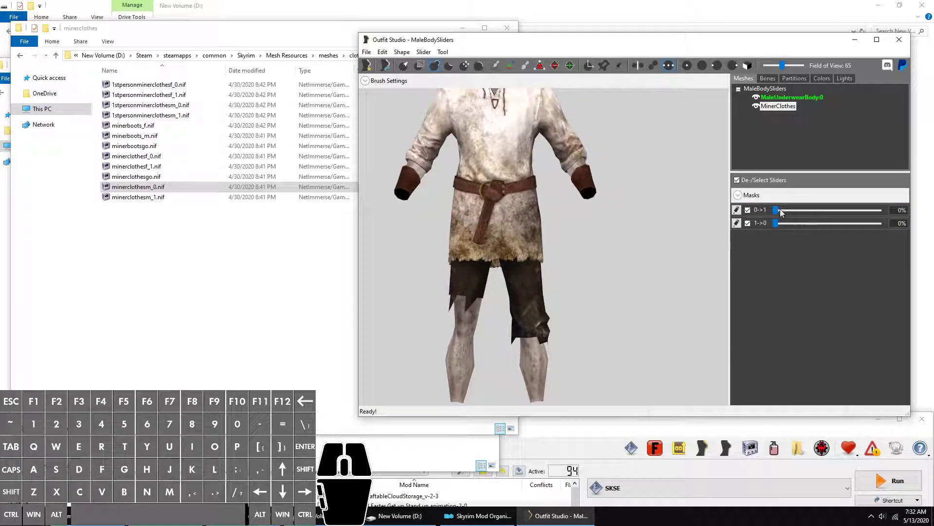
left_click_drag(777, 209, 920, 254)
scroll(477, 295, "up", 3)
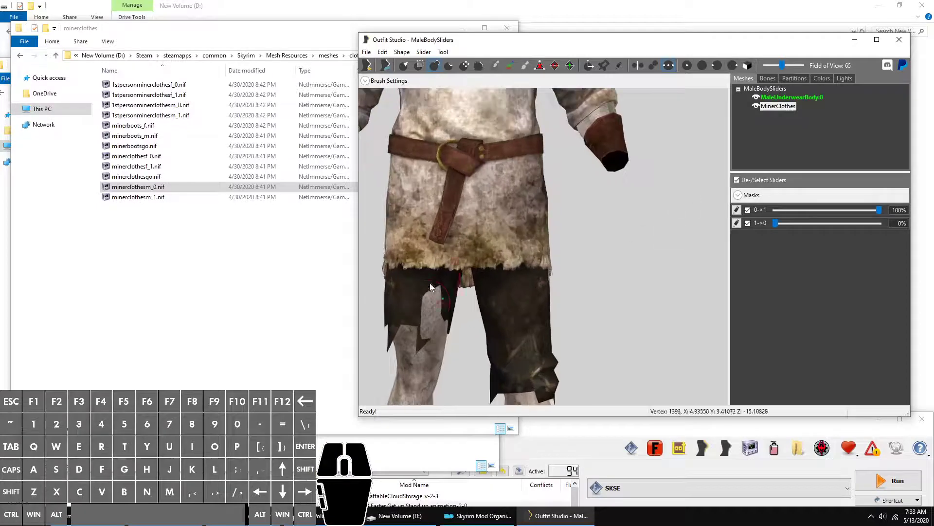
scroll(434, 325, "up", 3)
left_click_drag(609, 314, 709, 197)
Edit the 0->1 slider again, set the brush strength to 0.149 and inflate the cloth over the torn leg's thigh
left_click(737, 210)
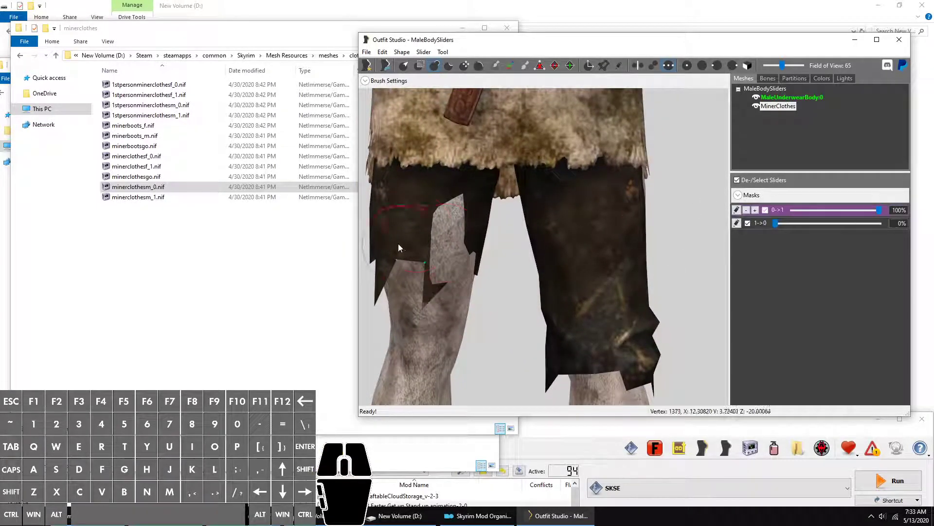
left_click_drag(414, 238, 459, 225)
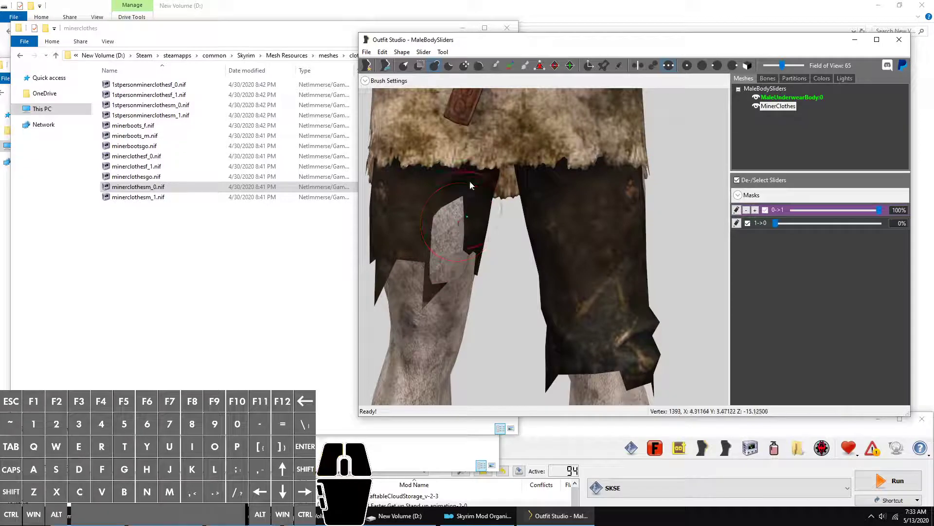
scroll(431, 141, "down", 2)
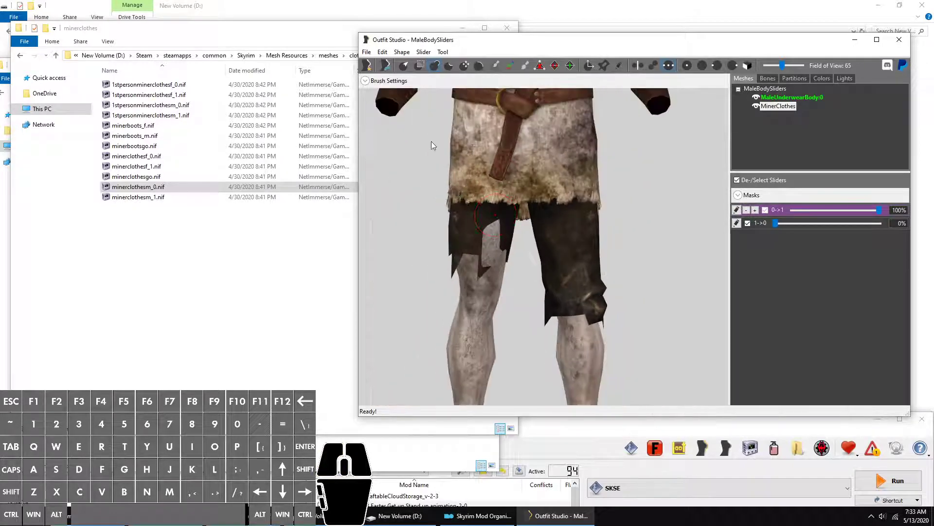
left_click(365, 81)
mouse_move(402, 118)
left_mouse_down()
mouse_move(441, 119)
mouse_move(397, 114)
left_mouse_up()
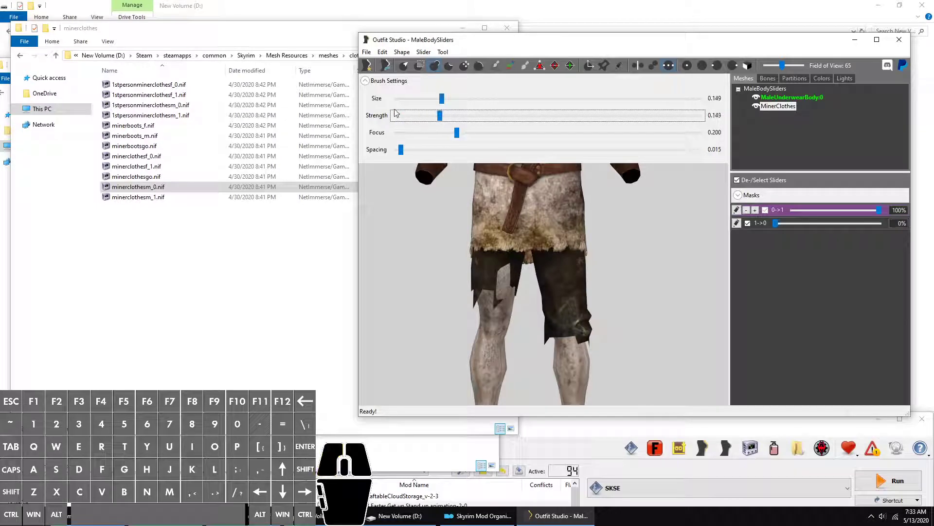
left_click(365, 81)
scroll(482, 280, "up", 2)
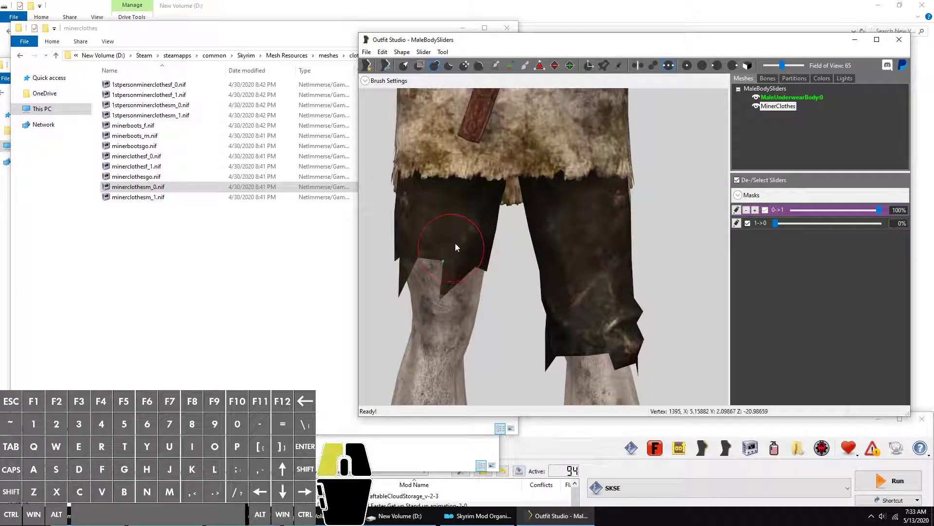
Check the torn leg from the side and the whole outfit at full weight, and end editing of the 0->1 slider
scroll(450, 263, "down", 3)
mouse_move(447, 269)
right_mouse_down()
mouse_move(518, 249)
mouse_move(524, 210)
right_mouse_up()
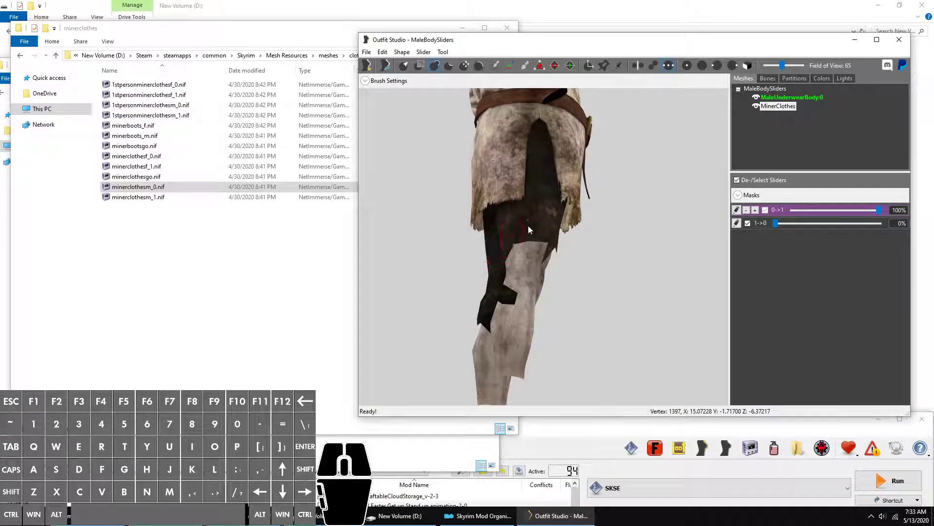
right_click_drag(572, 262, 549, 250)
left_click_drag(619, 253, 626, 312)
scroll(627, 312, "down", 4)
scroll(632, 305, "up", 3)
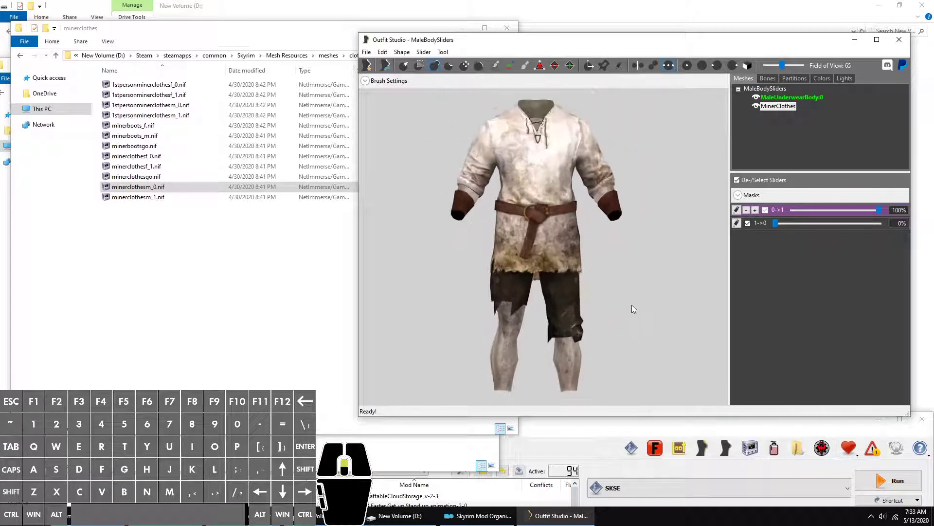
scroll(635, 288, "down", 3)
left_click(736, 211)
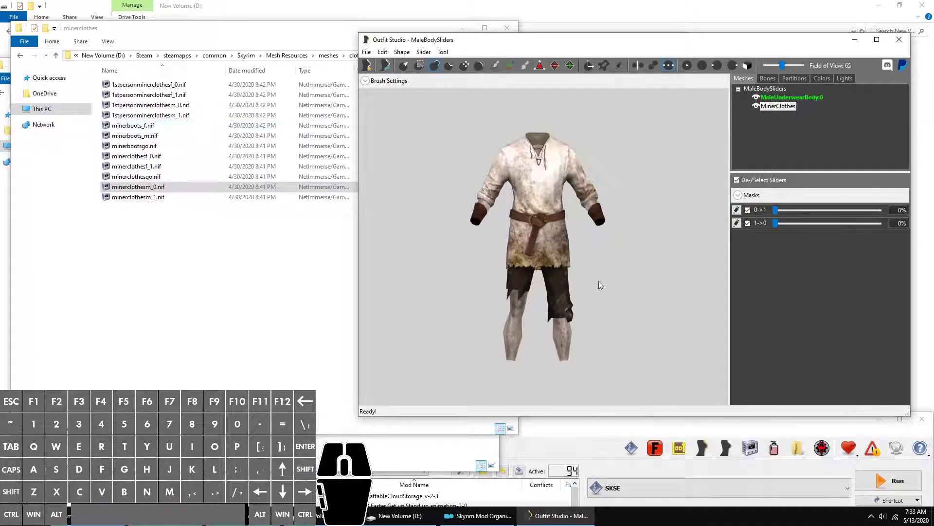
Inspect the outfit from the side and preview the 0->1 slider at 100% and back at 0%
right_click_drag(601, 284, 409, 303)
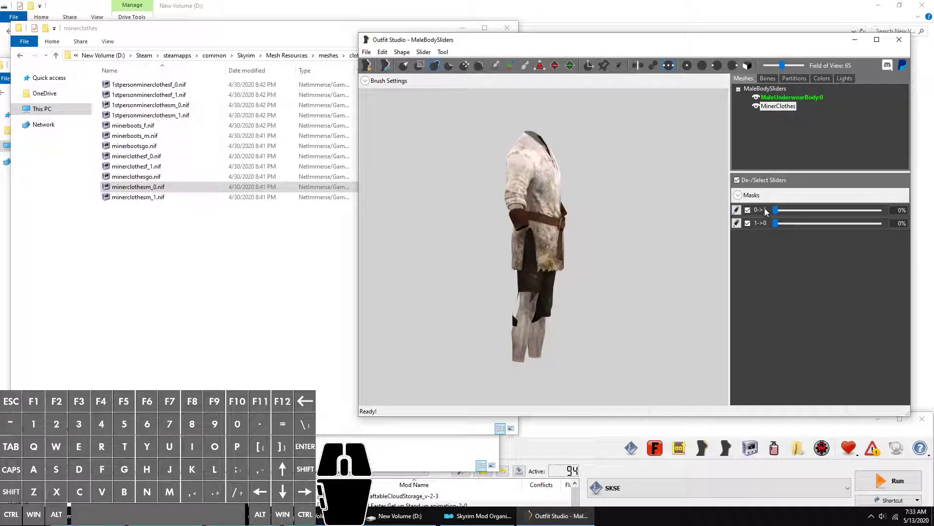
left_click_drag(778, 210, 879, 211)
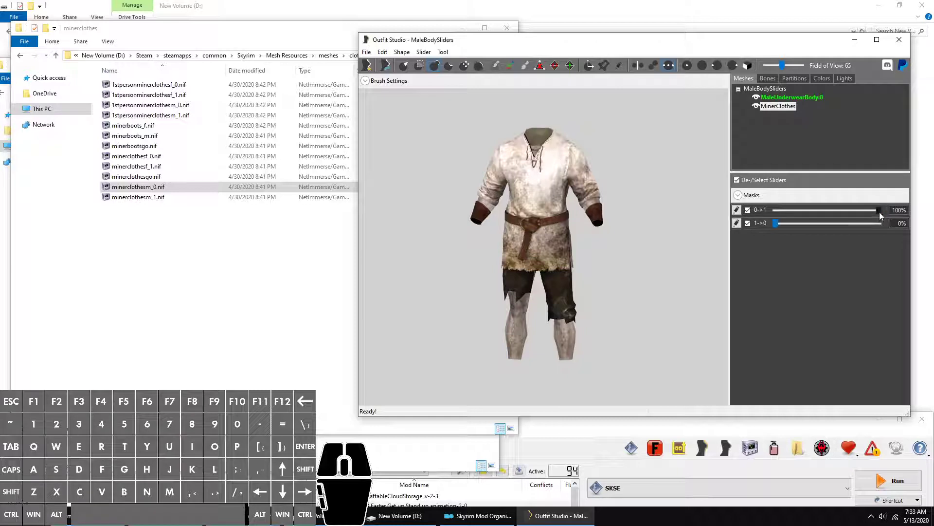
left_click_drag(879, 211, 745, 214)
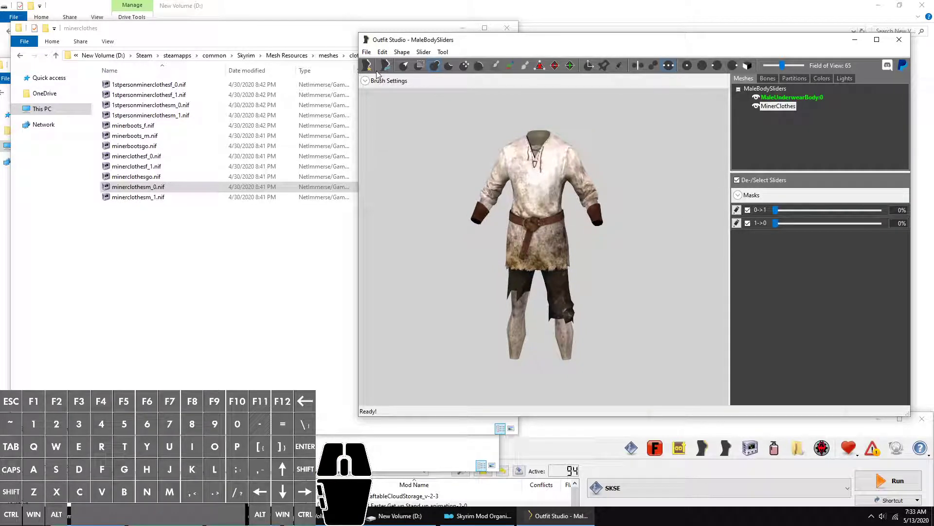
Review the export options and toggle the display of MaleUnderwearBody:0 to compare the clothes with and without the body
left_click(366, 51)
mouse_move(413, 169)
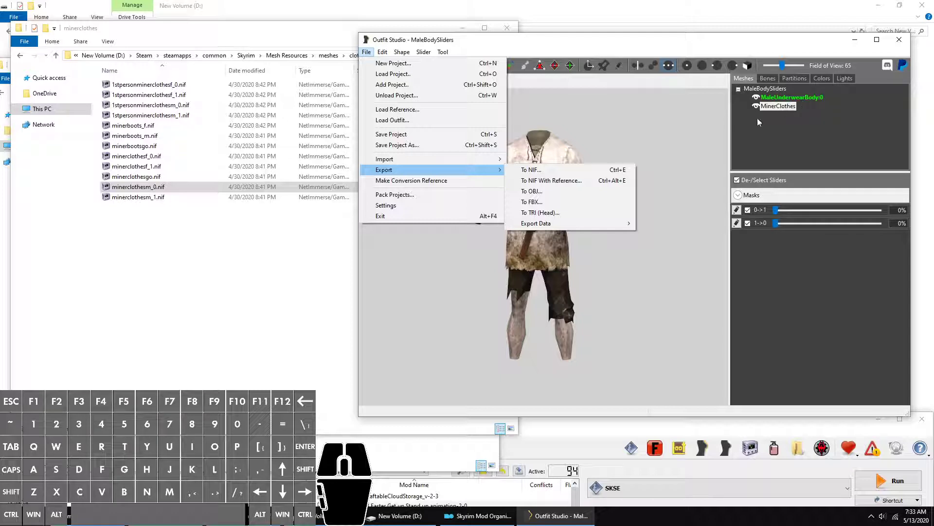
left_click(802, 100)
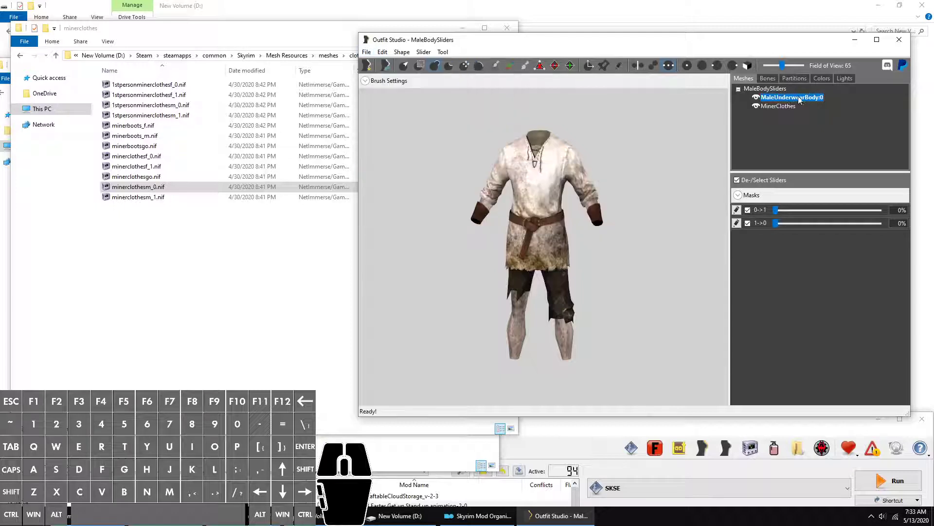
left_click(758, 99)
scroll(609, 224, "up", 4)
mouse_move(521, 307)
right_mouse_down()
mouse_move(546, 310)
mouse_move(531, 312)
right_mouse_up()
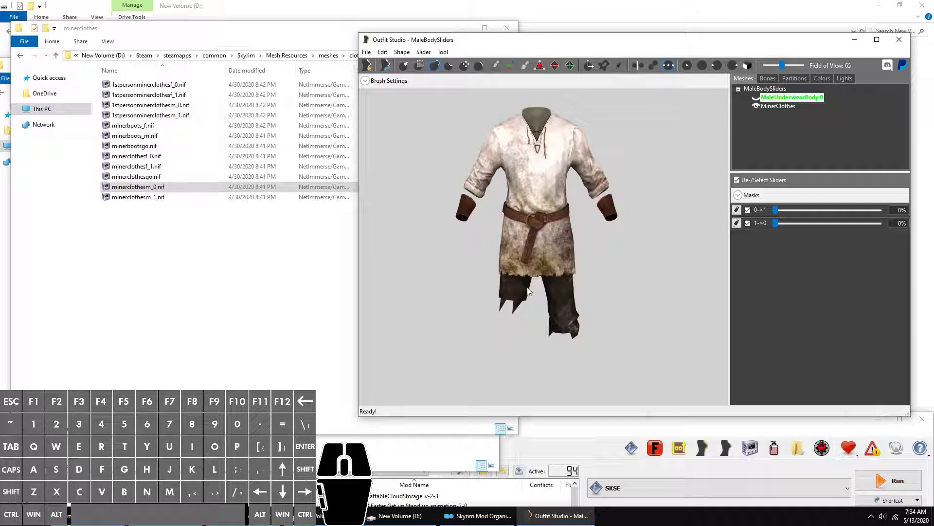
left_click(755, 99)
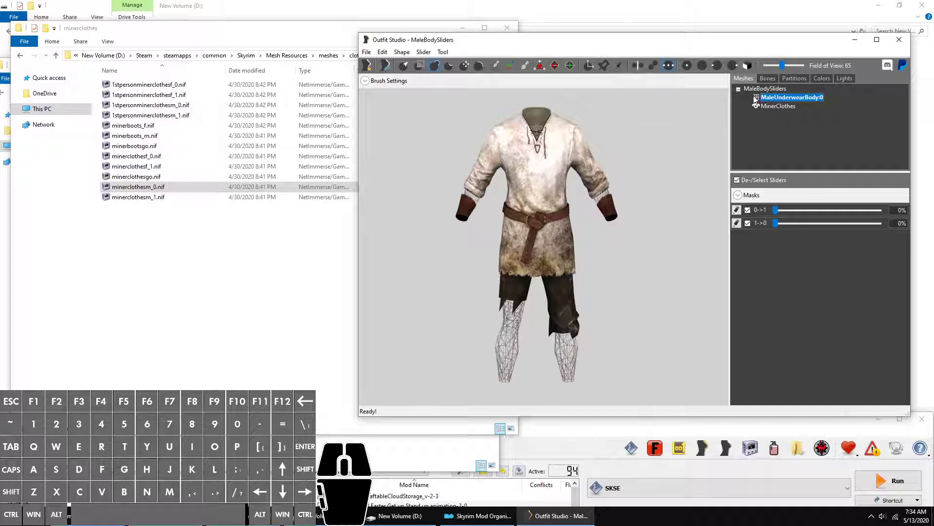
left_click(756, 99)
left_click(756, 99)
left_click(756, 99)
left_click(756, 99)
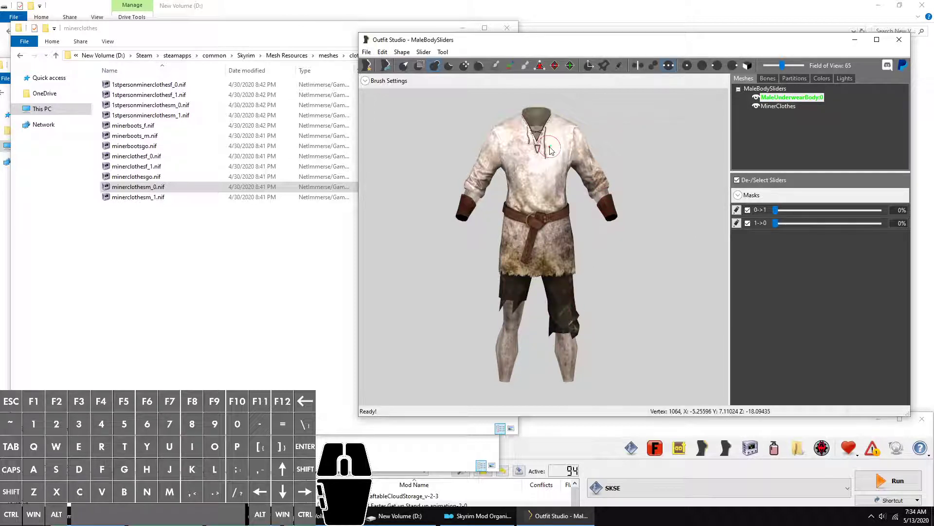
Review the option for exporting the outfit to a NIF with its reference body
left_click(366, 52)
mouse_move(460, 167)
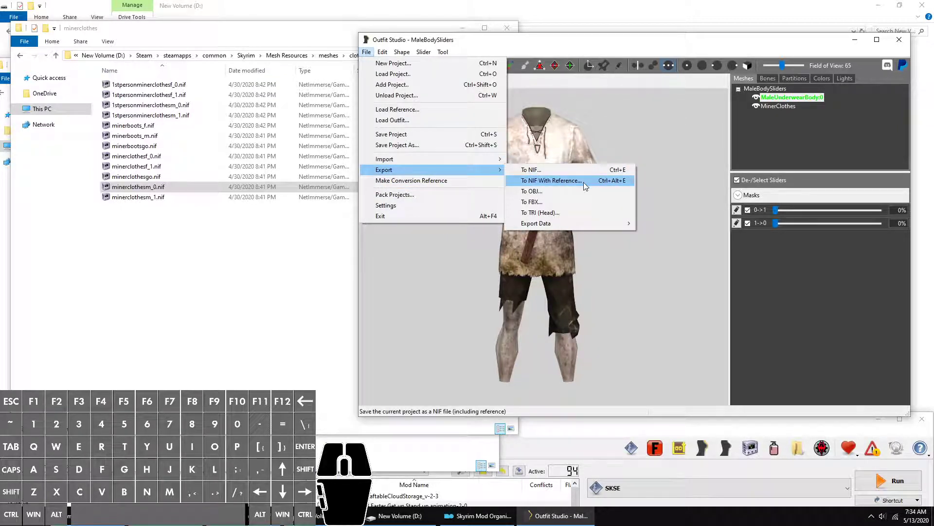
left_click(702, 195)
Bring the whole outfit into view and compare its shape at 0% and 100% of the 0->1 slider
scroll(680, 205, "down", 2)
scroll(633, 212, "down", 1)
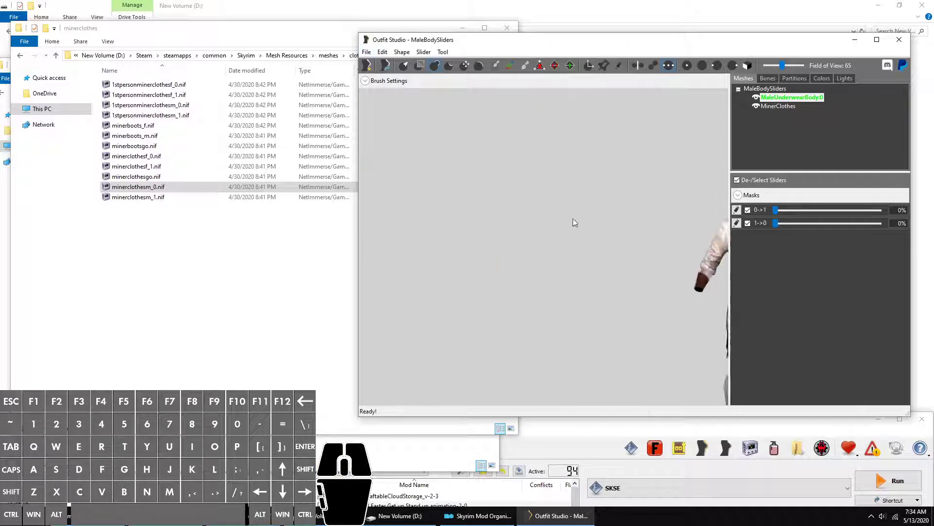
left_click_drag(571, 218, 354, 165)
scroll(560, 253, "up", 2)
scroll(681, 312, "up", 2)
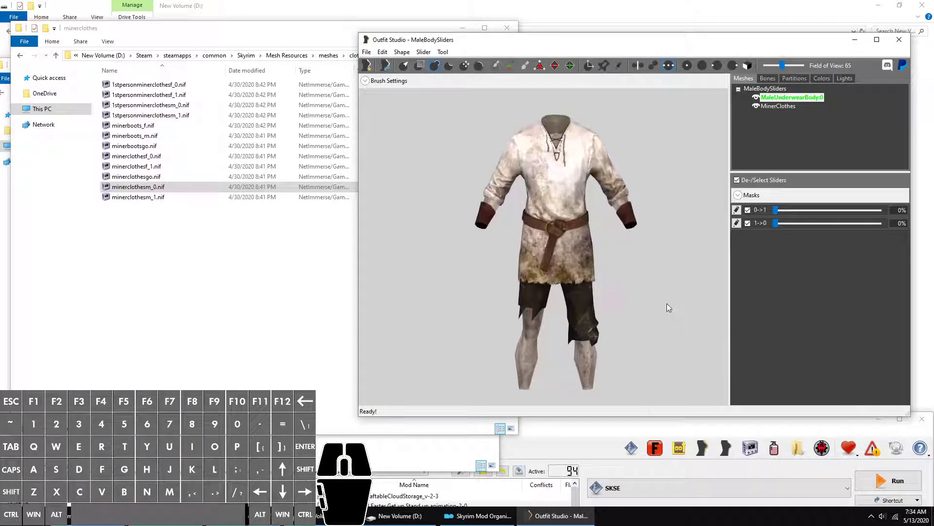
scroll(669, 270, "down", 2)
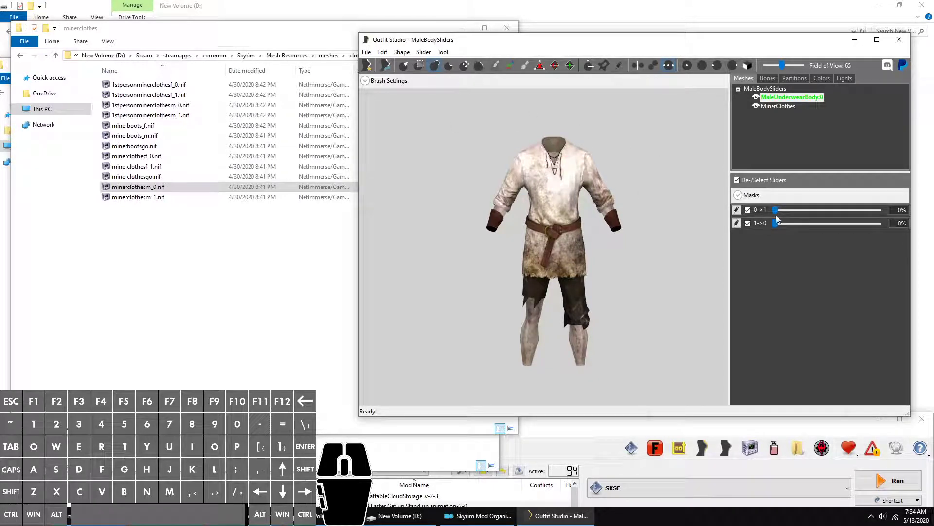
left_click_drag(775, 210, 663, 223)
left_click_drag(776, 210, 886, 229)
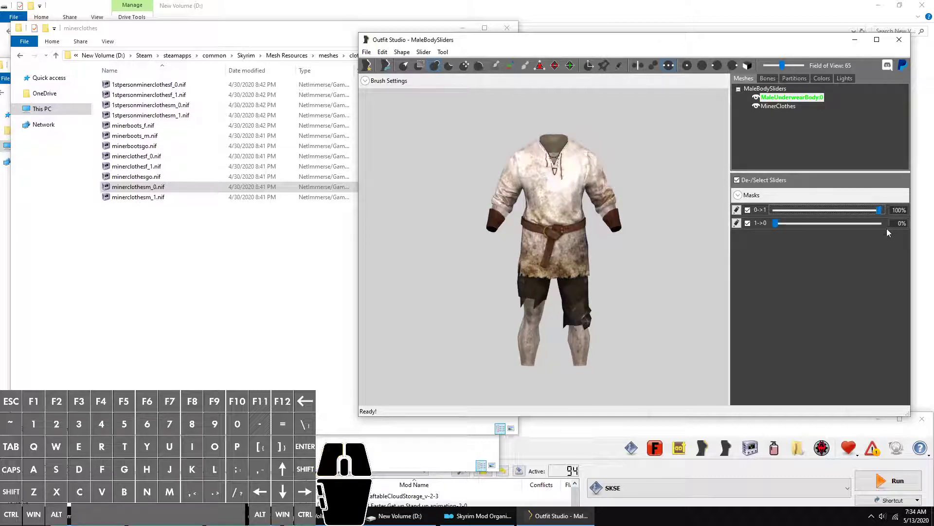
Look at the Set Base Shape command without applying it, and return the 0->1 slider to 0%
left_click(431, 53)
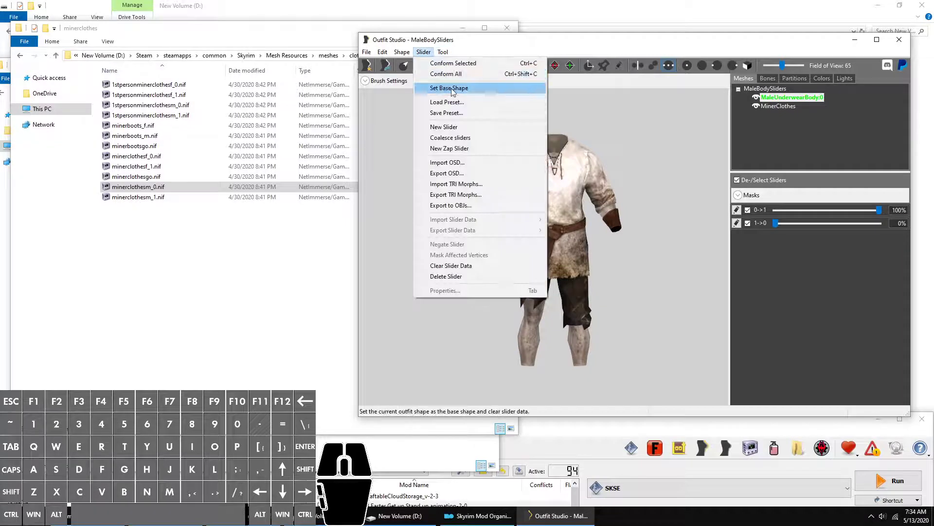
left_click(674, 188)
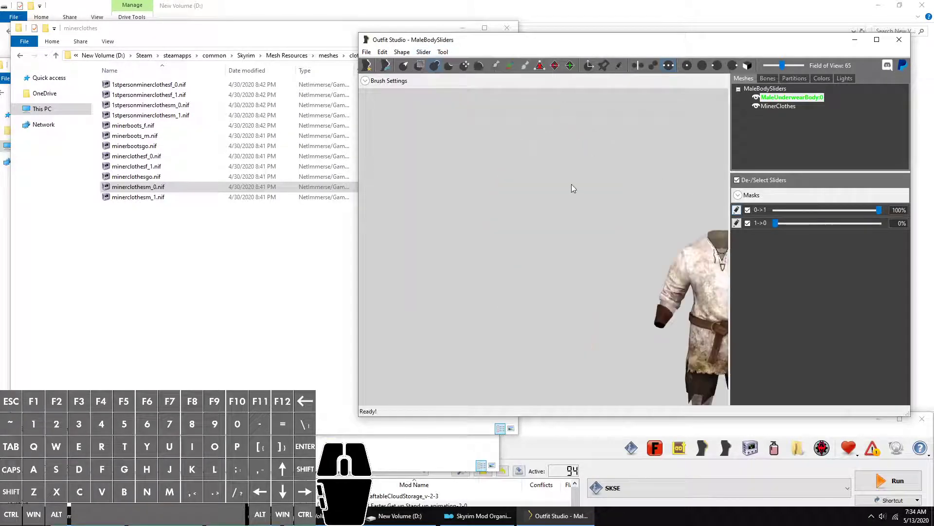
left_click_drag(526, 185, 375, 115)
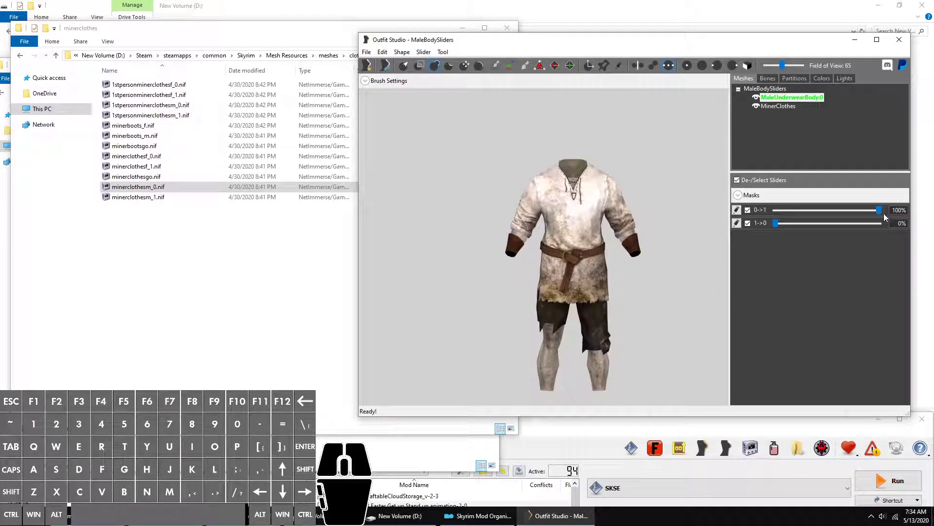
left_click_drag(884, 215, 681, 187)
Export the outfit with its reference body as 0.nif on New Volume (D:), with the 0->1 slider at 0%
left_click(366, 52)
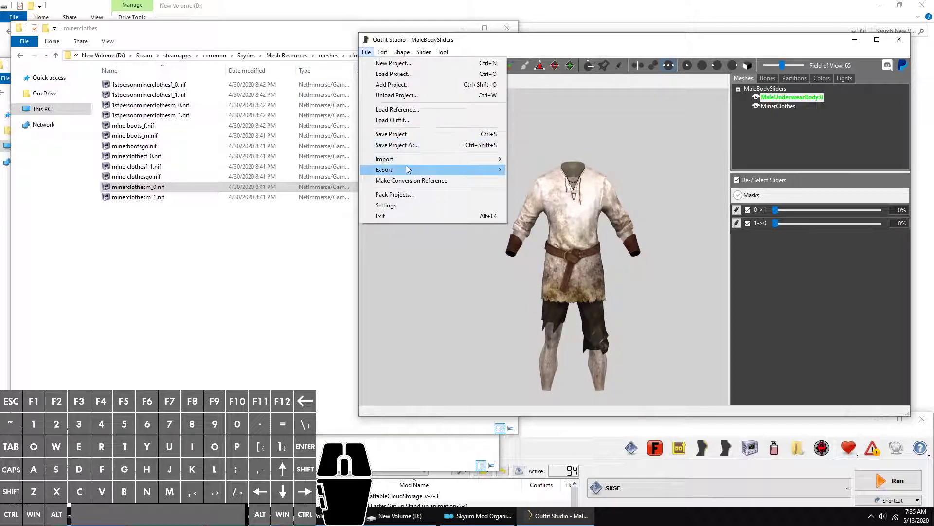
mouse_move(406, 168)
left_click(597, 185)
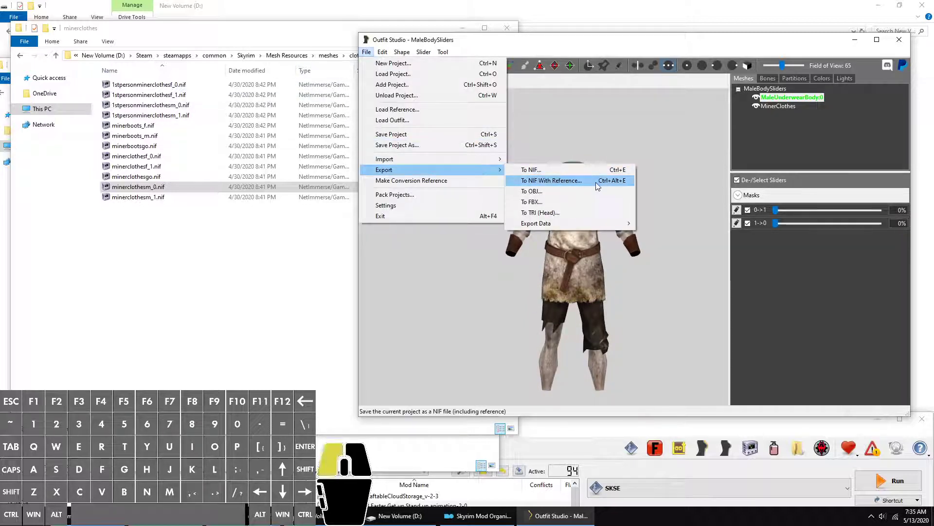
left_click(553, 185)
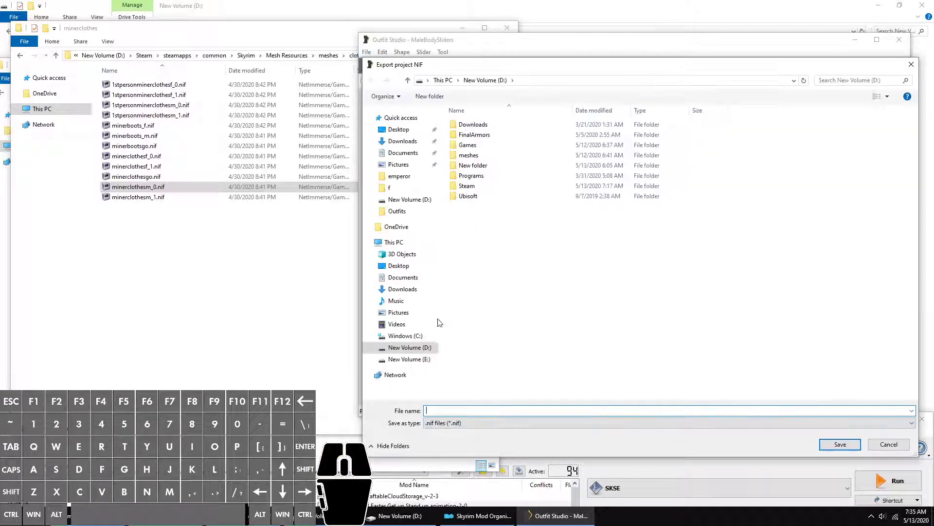
type("0.")
key("BackSpace")
type("nif")
key("Return")
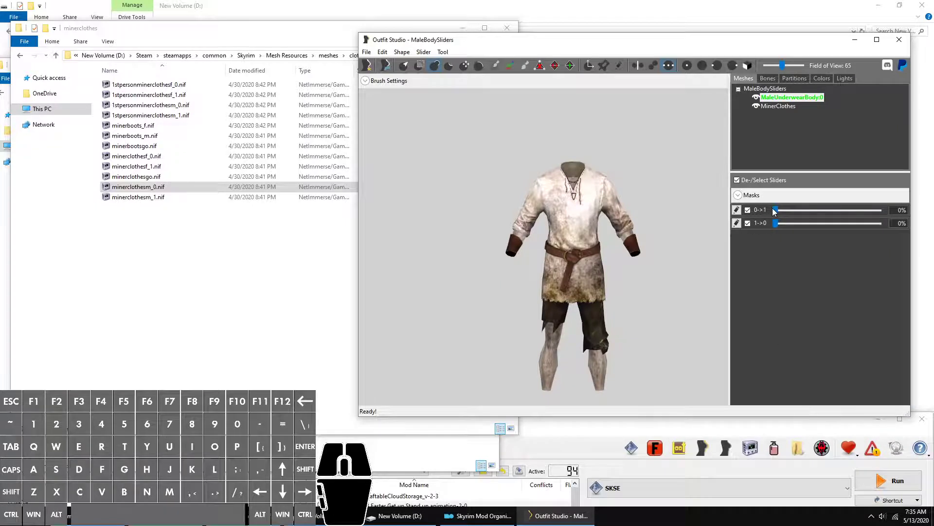
Set the 0->1 slider to 100% and make the resulting shape the base shape
left_click_drag(774, 210, 879, 210)
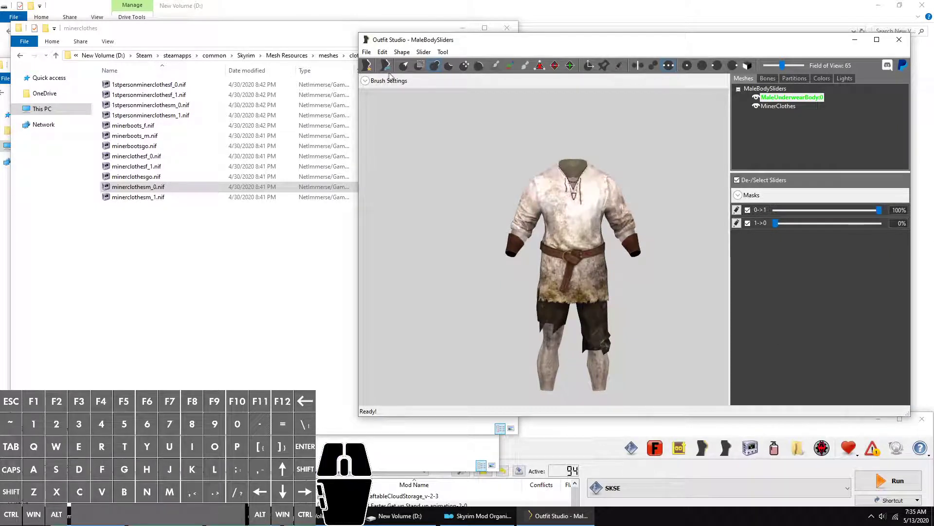
left_click(423, 52)
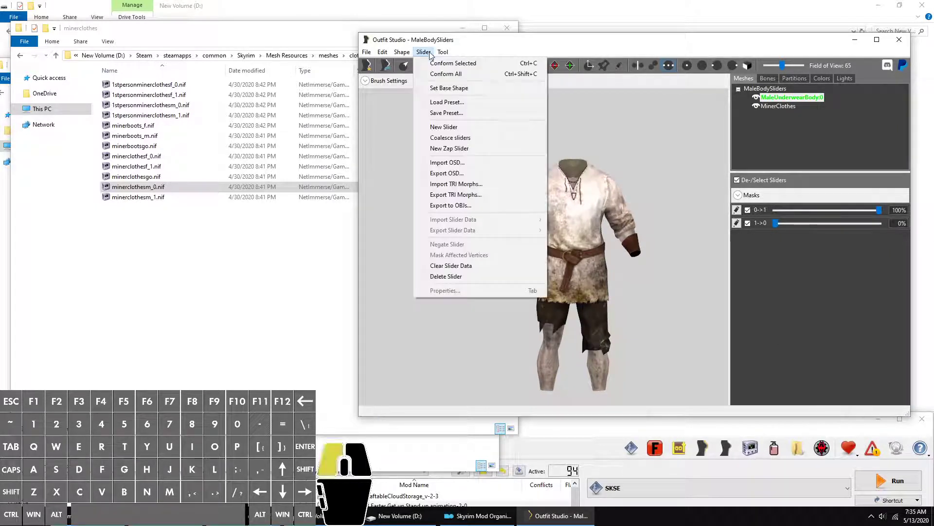
left_click(443, 90)
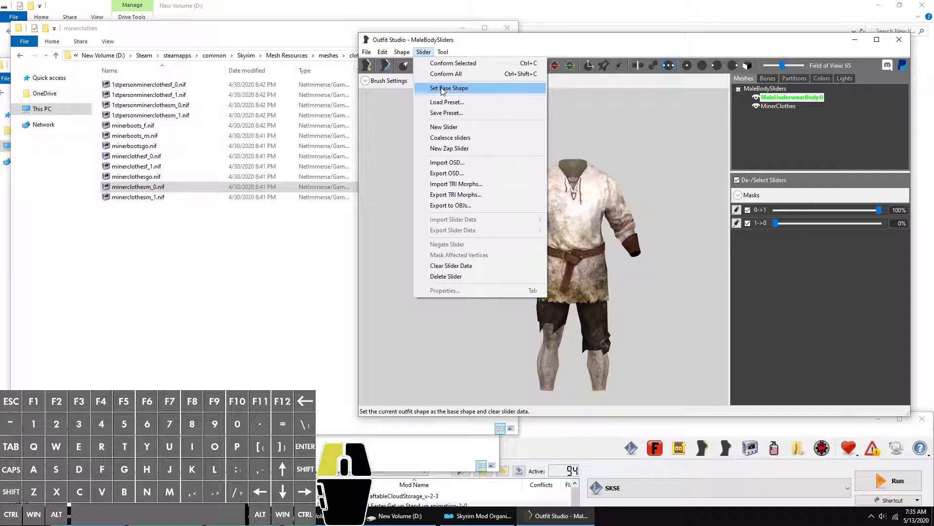
Export the outfit with its reference body as 1.nif on New Volume (D:)
left_click(365, 53)
mouse_move(428, 170)
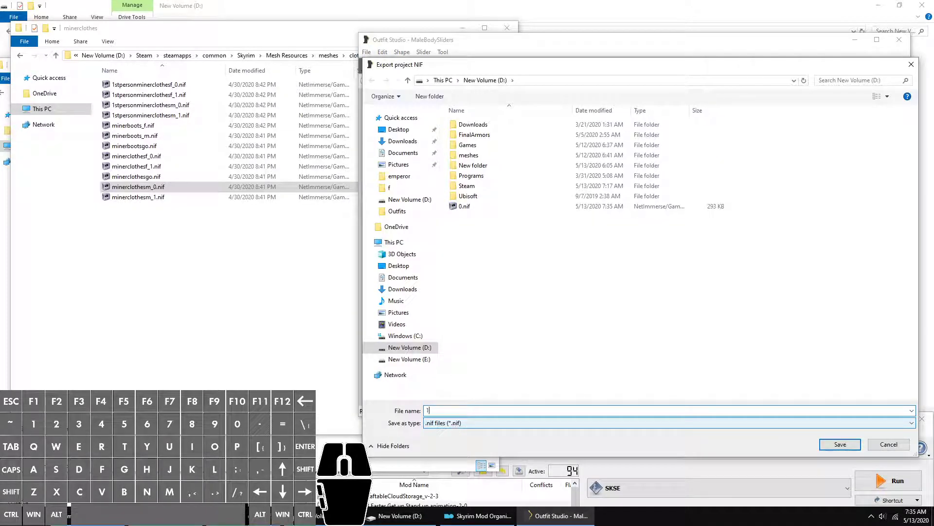
type("nif")
key("Return")
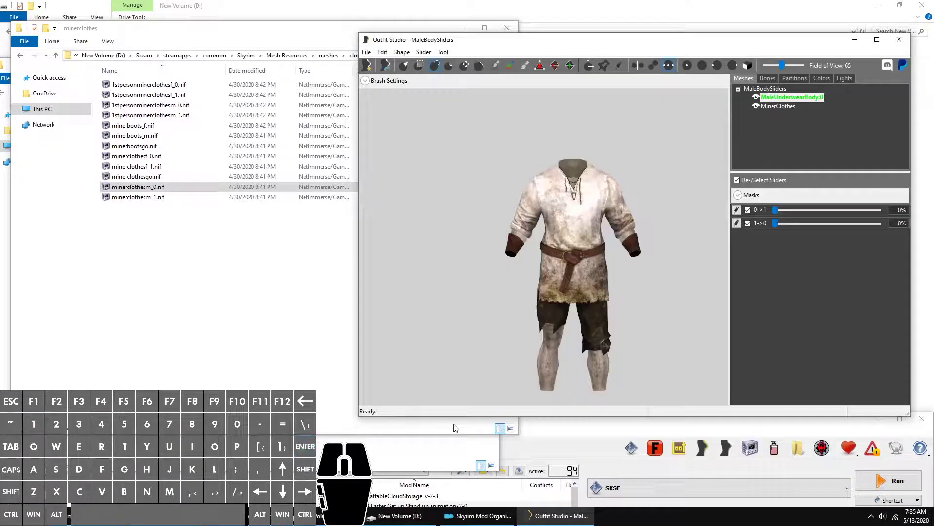
Examine the body, calves and forearms partitions of MaleUnderwearBody:0
left_click(803, 77)
left_click(743, 78)
left_click(804, 79)
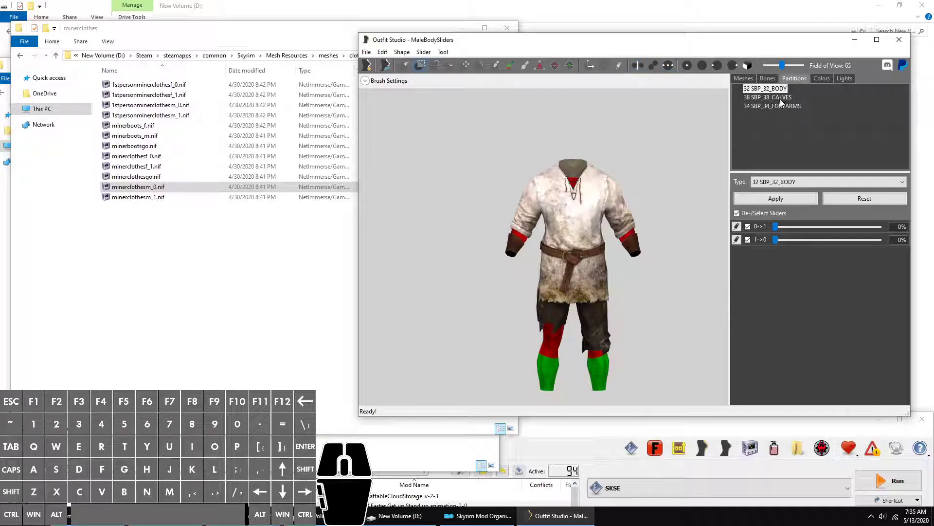
left_click(781, 99)
left_click(784, 105)
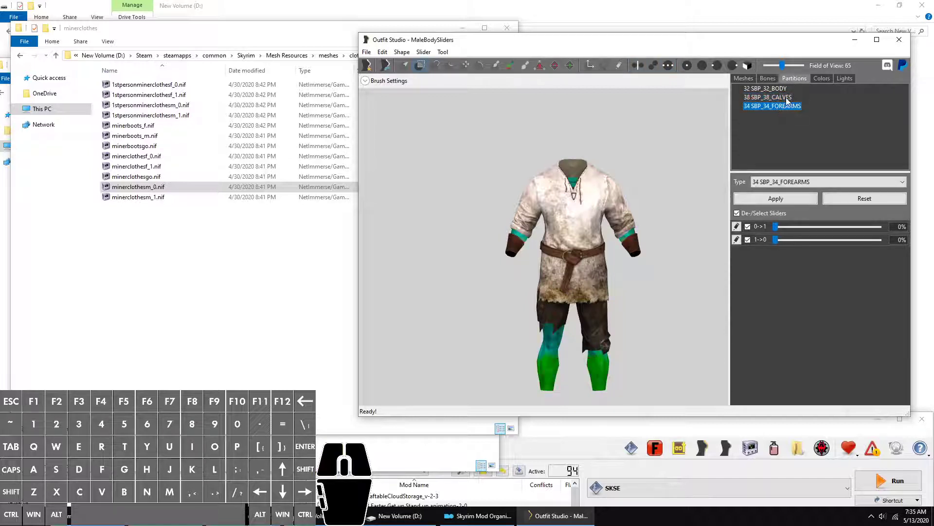
left_click(786, 99)
left_click(753, 78)
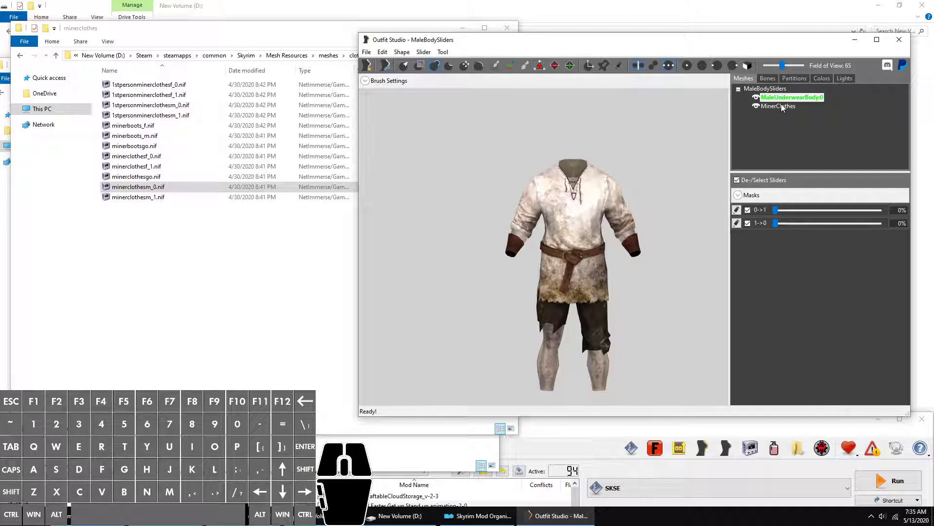
left_click(781, 105)
left_click(792, 79)
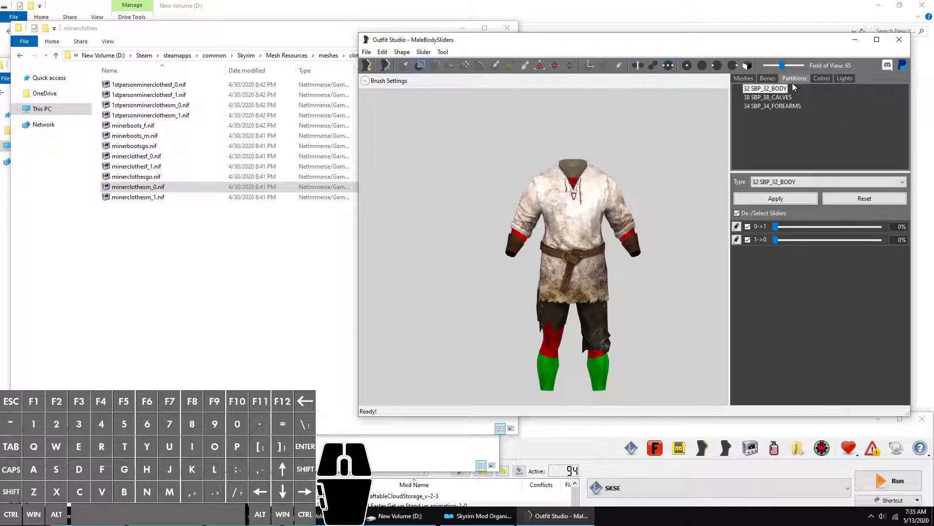
left_click(776, 97)
left_click(777, 89)
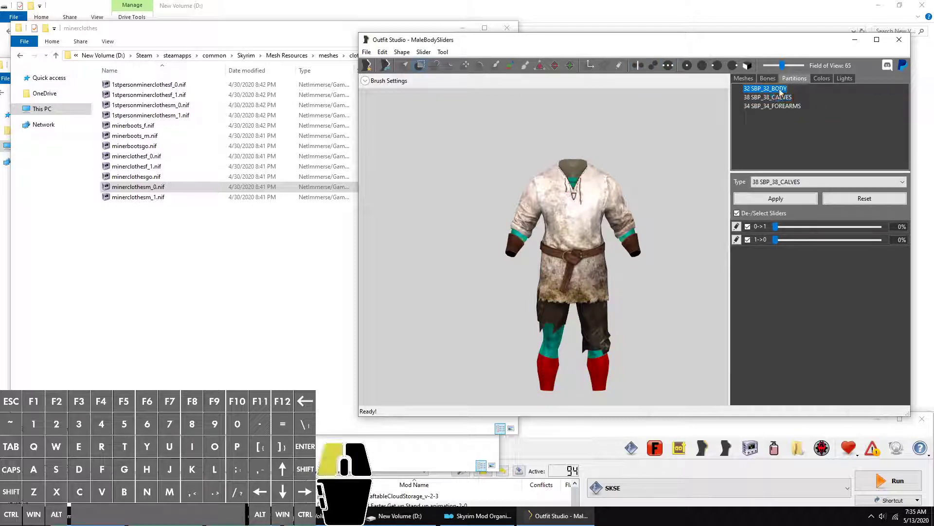
Delete the 38 SBP_38_CALVES and 34 SBP_34_FOREARMS partitions of MaleUnderwearBody:0 and apply the partition changes
left_click(776, 98)
right_click(777, 99)
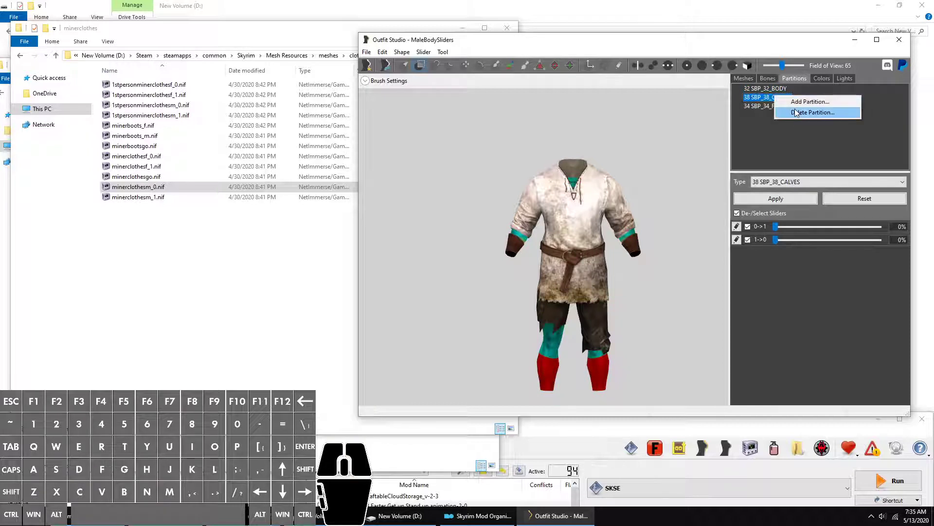
left_click(796, 114)
right_click(799, 98)
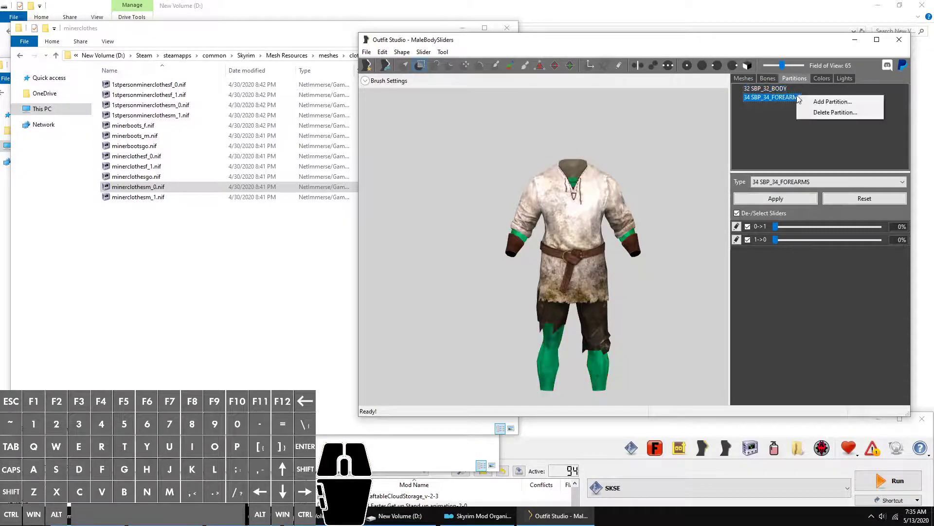
left_click(830, 114)
left_click(798, 200)
Check the partitions of both MaleUnderwearBody:0 and MinerClothes
left_click(743, 79)
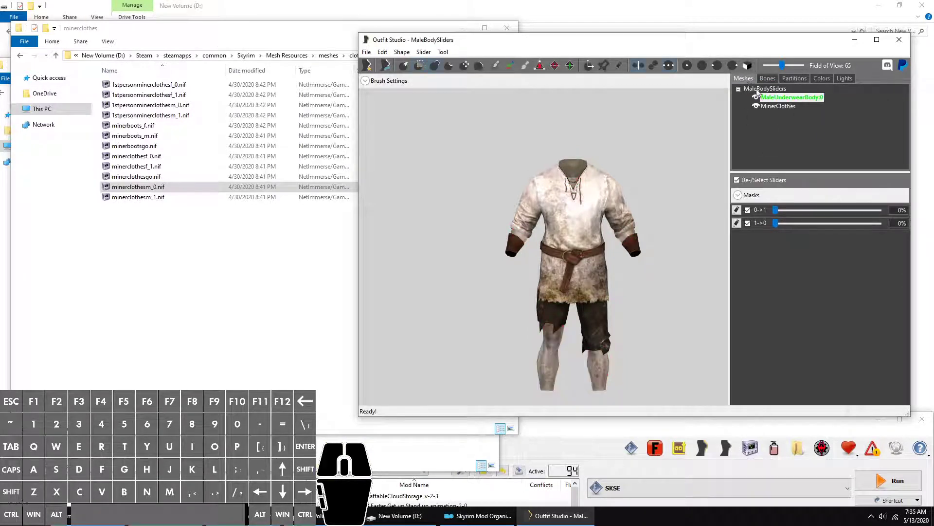
left_click(793, 78)
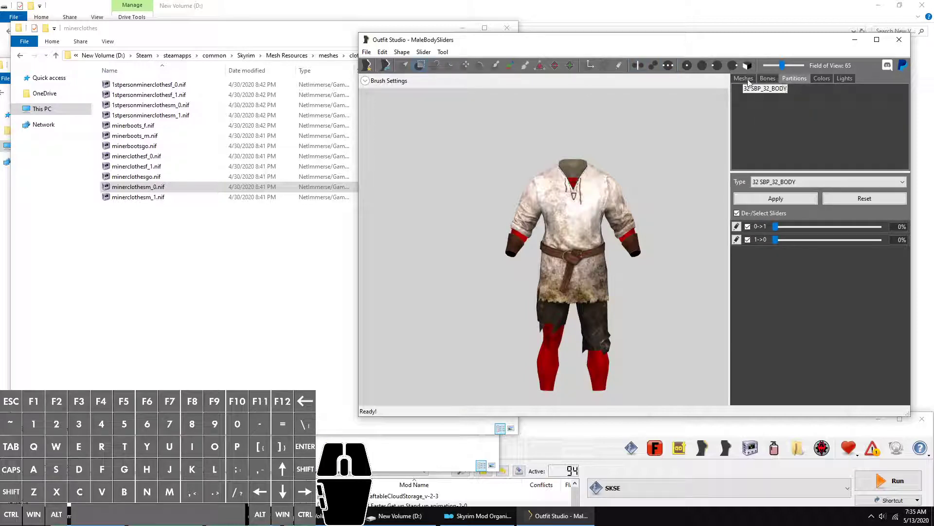
left_click(748, 80)
left_click(762, 106)
left_click(792, 79)
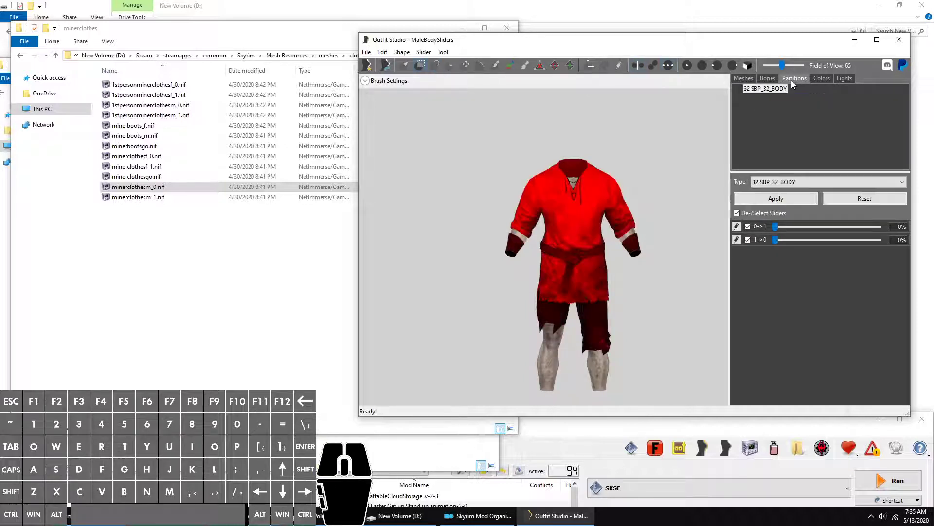
left_click(745, 80)
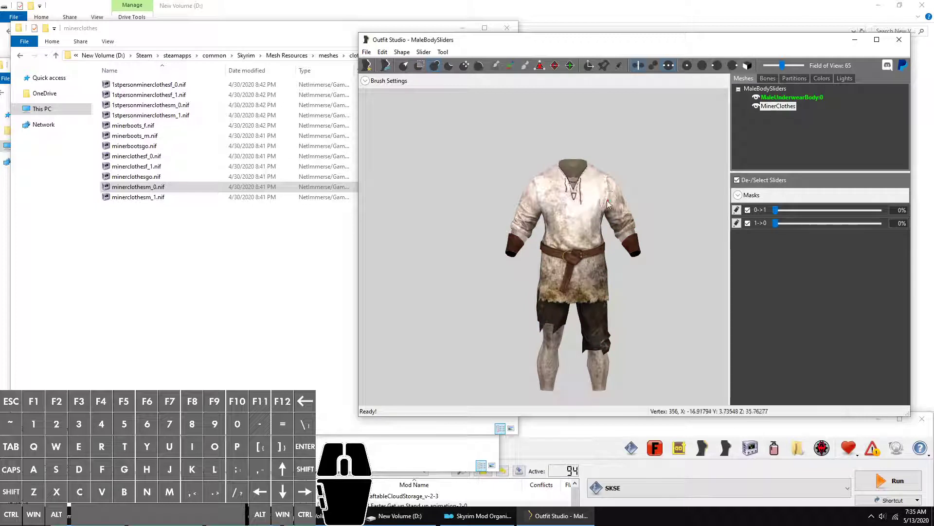
Export the outfit with its reference body again, overwriting 1.nif on New Volume (D:)
left_click_drag(445, 188, 397, 145)
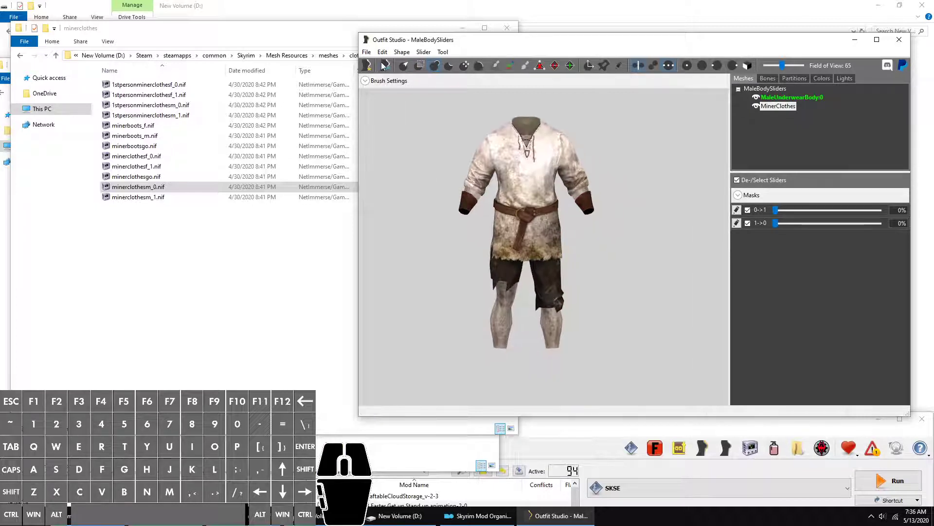
left_click(365, 54)
mouse_move(397, 171)
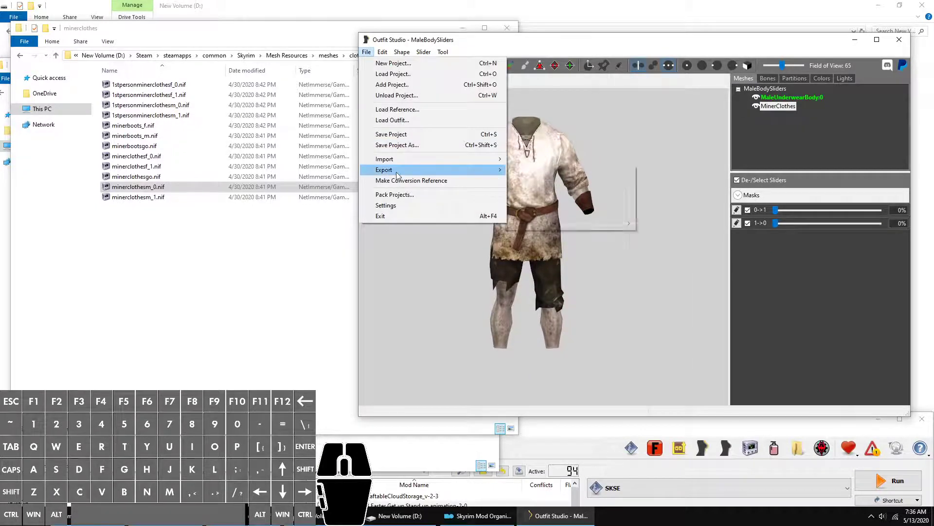
left_click(522, 180)
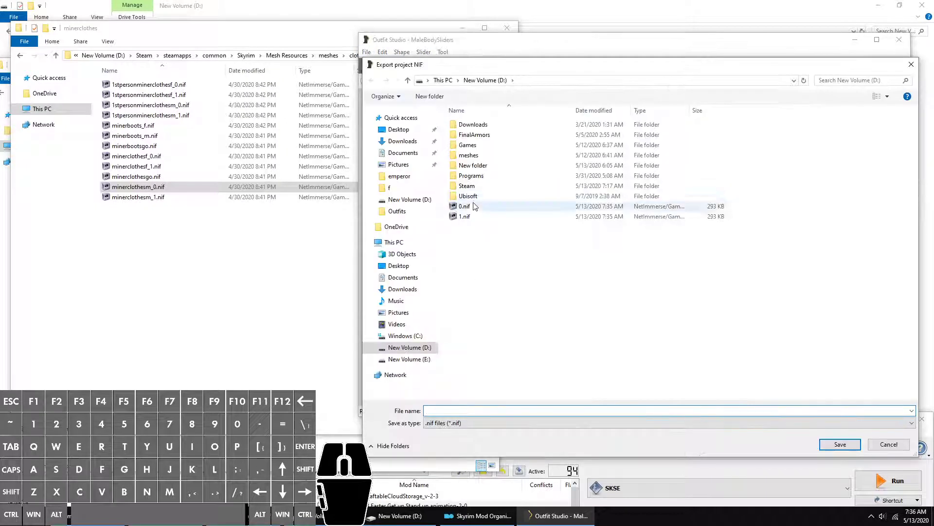
double_click(479, 216)
left_click(491, 258)
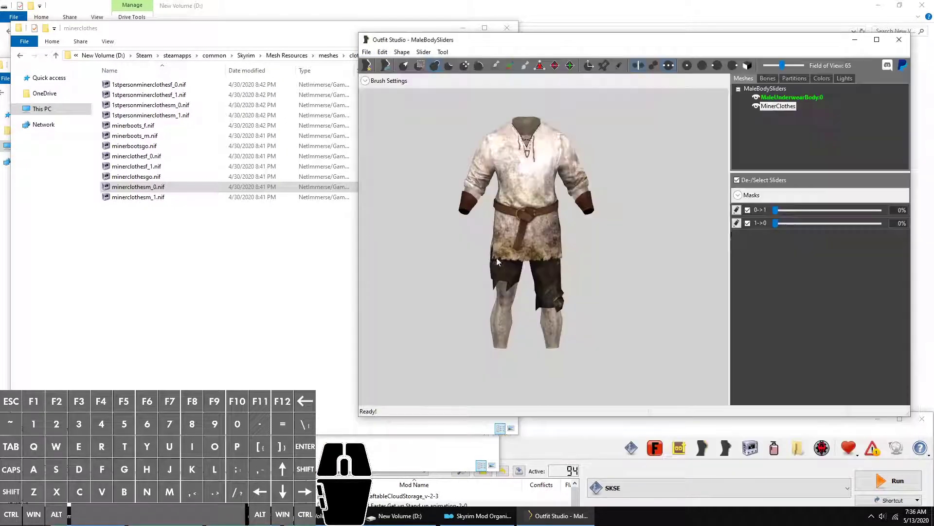
Set the 1->0 slider to 100% and make the resulting shape the base shape
left_click_drag(773, 225, 905, 223)
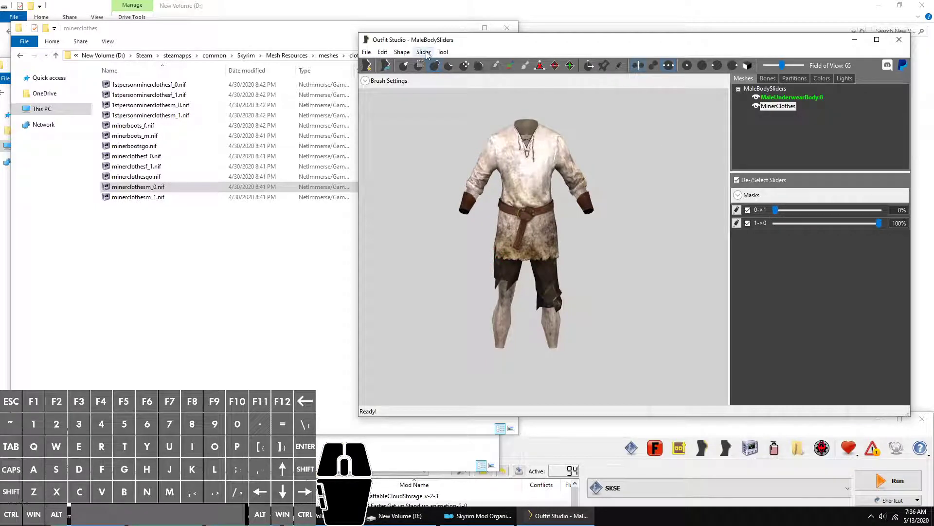
left_click(424, 52)
left_click(487, 87)
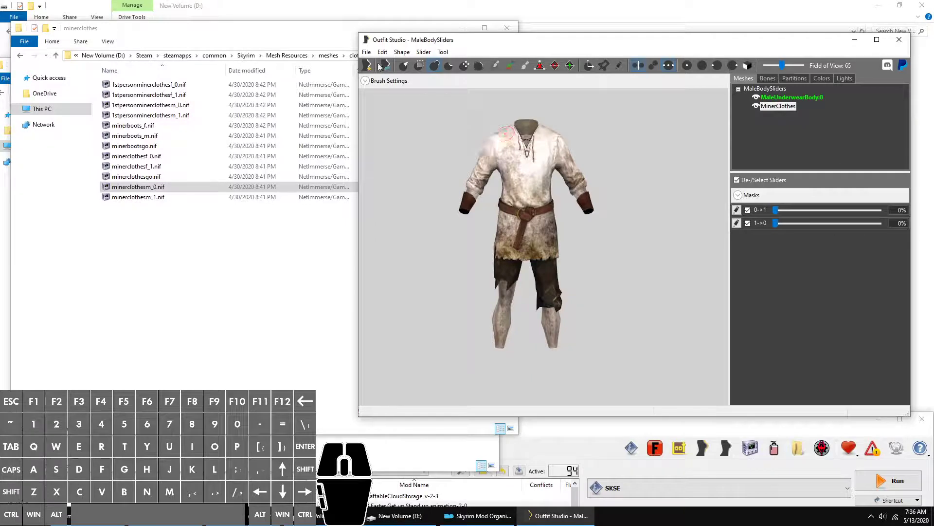
Export the outfit with its reference body, overwriting 0.nif on New Volume (D:)
left_click(366, 52)
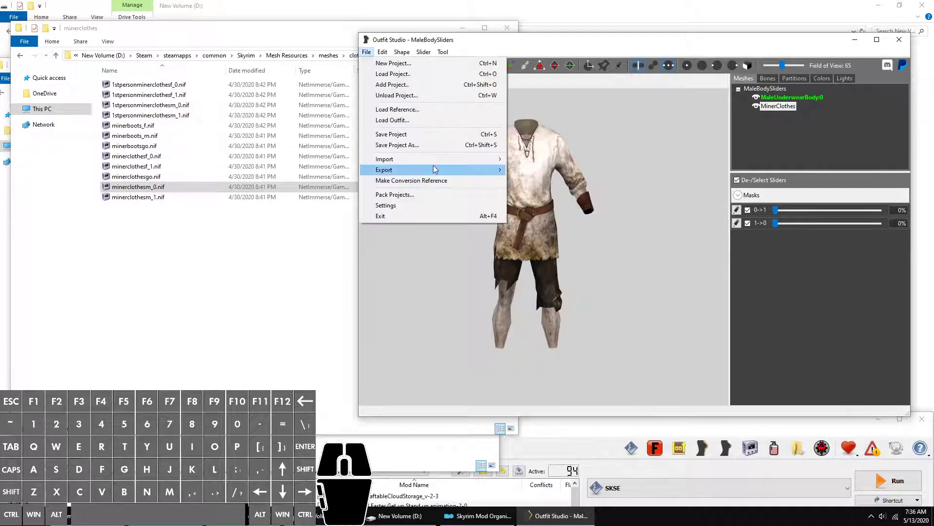
mouse_move(433, 169)
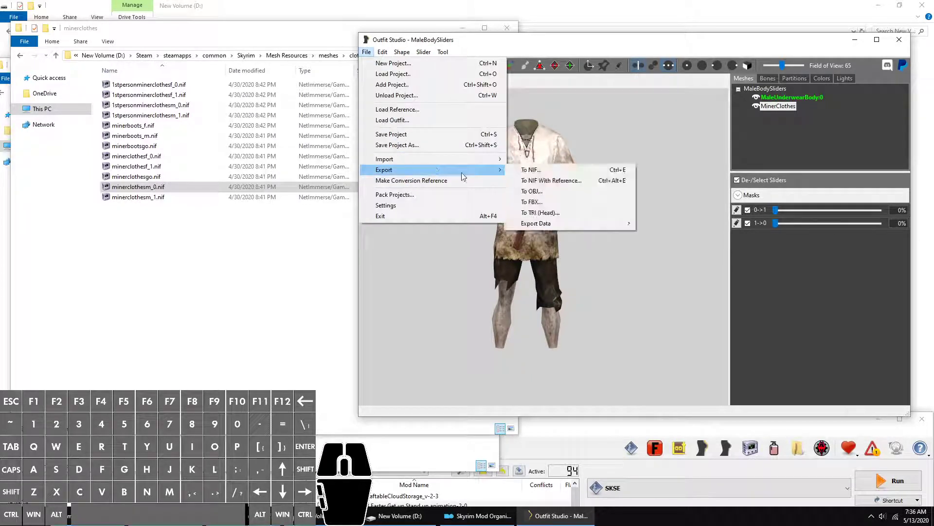
left_click(565, 181)
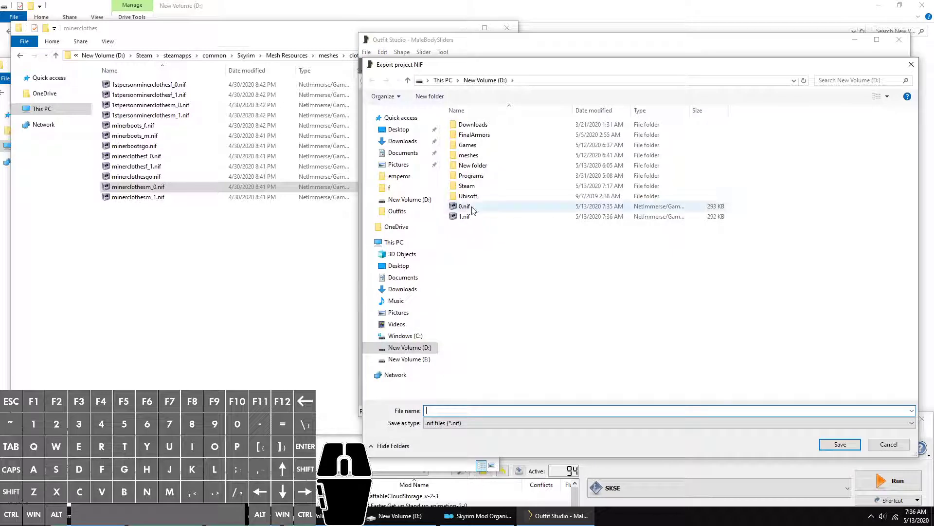
double_click(465, 206)
left_click(492, 259)
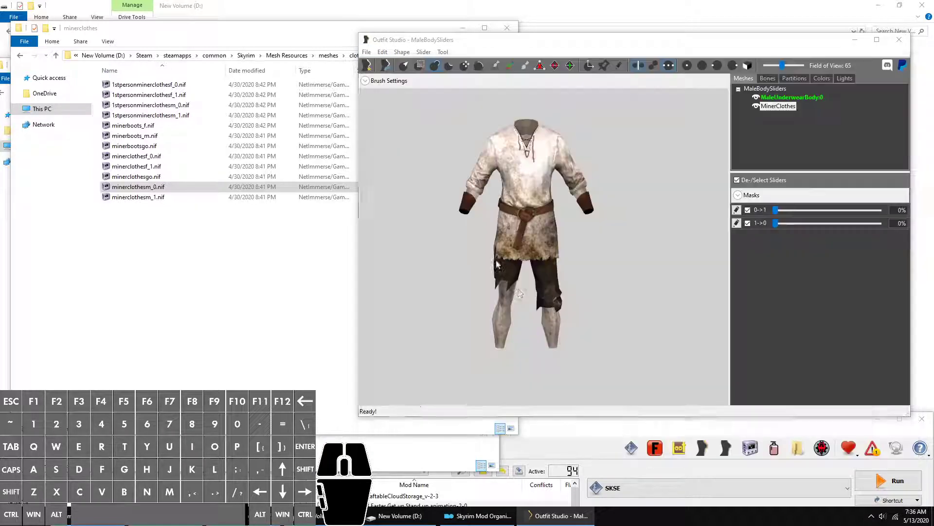
Minimize Outfit Studio and open Meshes > clothes > minerclothes inside the Body New folderdfasdfasd mod folder in File Explorer
left_click(853, 40)
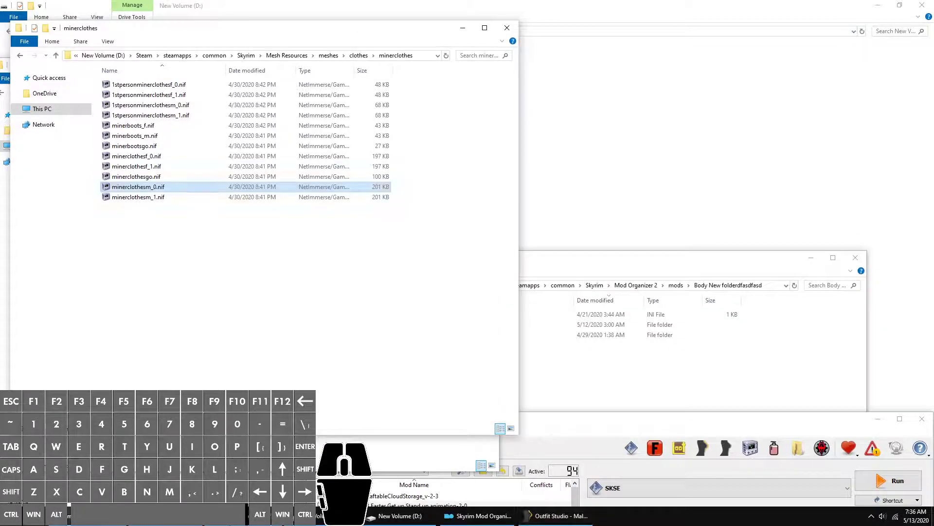
left_click(681, 361)
mouse_move(534, 270)
left_mouse_down()
mouse_move(608, 113)
mouse_move(540, 281)
left_mouse_up()
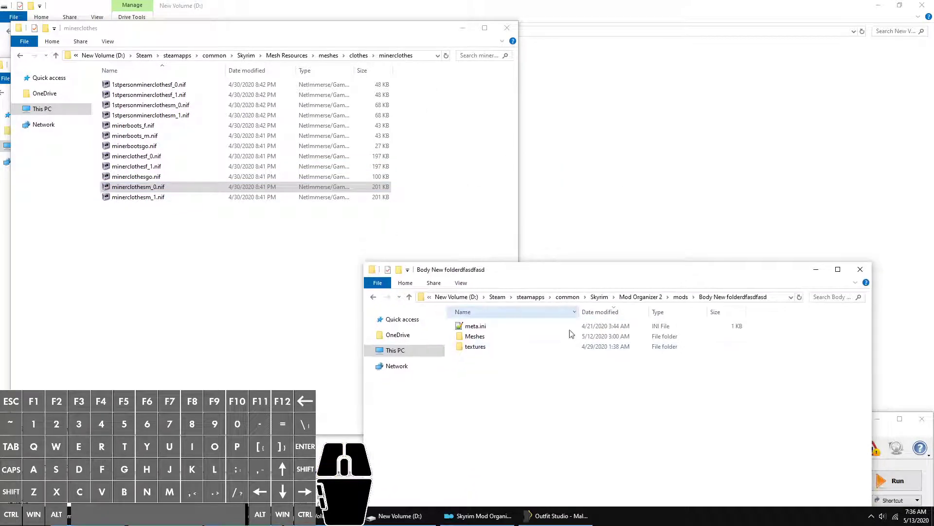
double_click(550, 336)
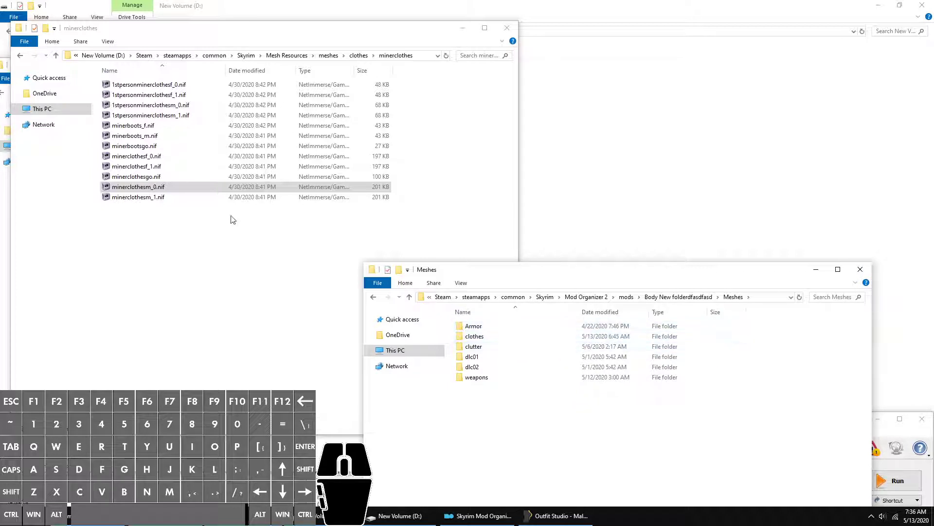
double_click(511, 337)
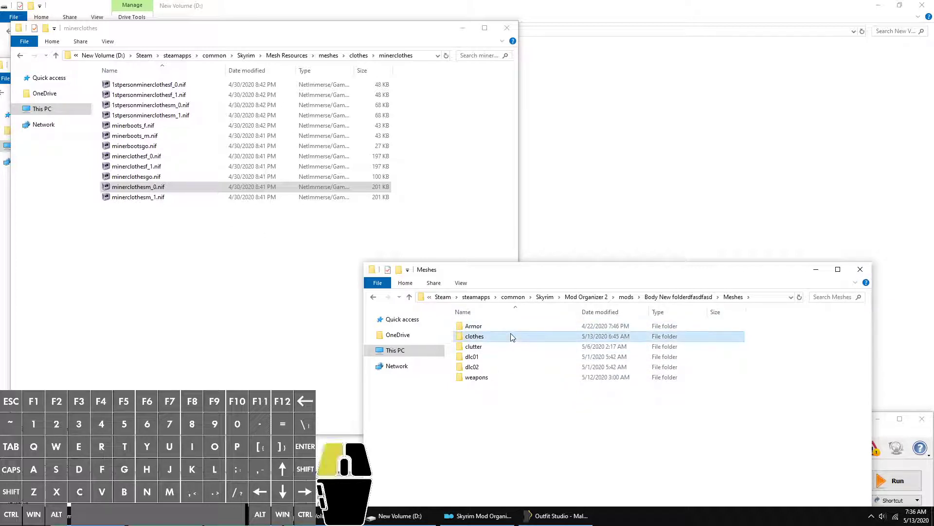
double_click(538, 336)
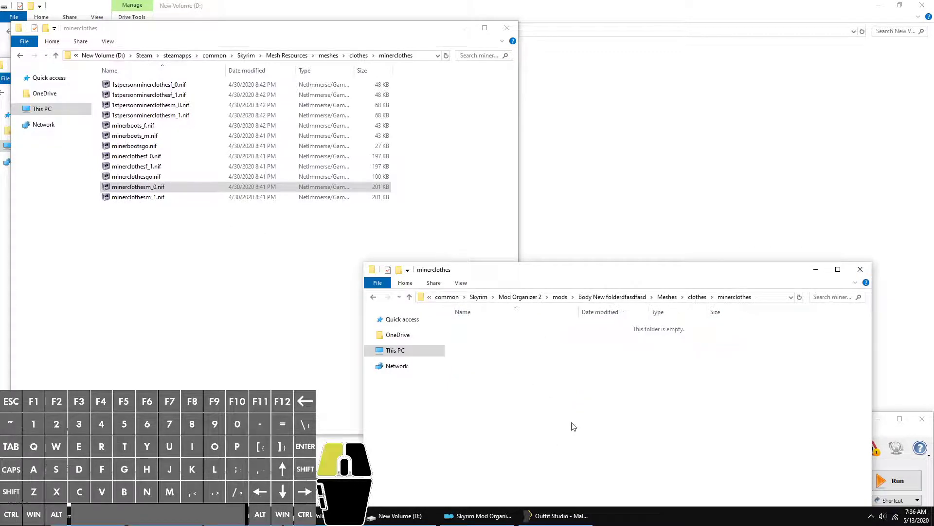
Copy 0.nif and 1.nif from New Volume (D:) into the mod's empty minerclothes folder
left_click(397, 516)
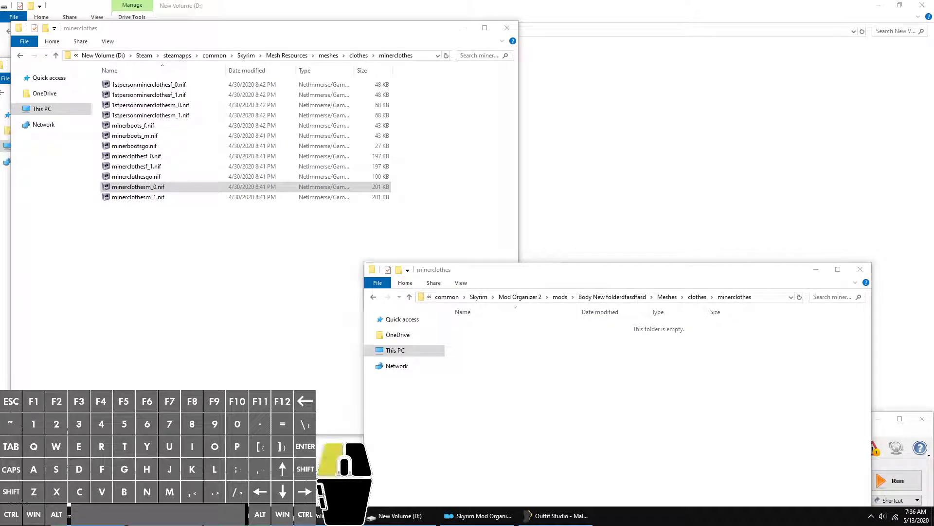
left_click_drag(271, 271, 288, 207)
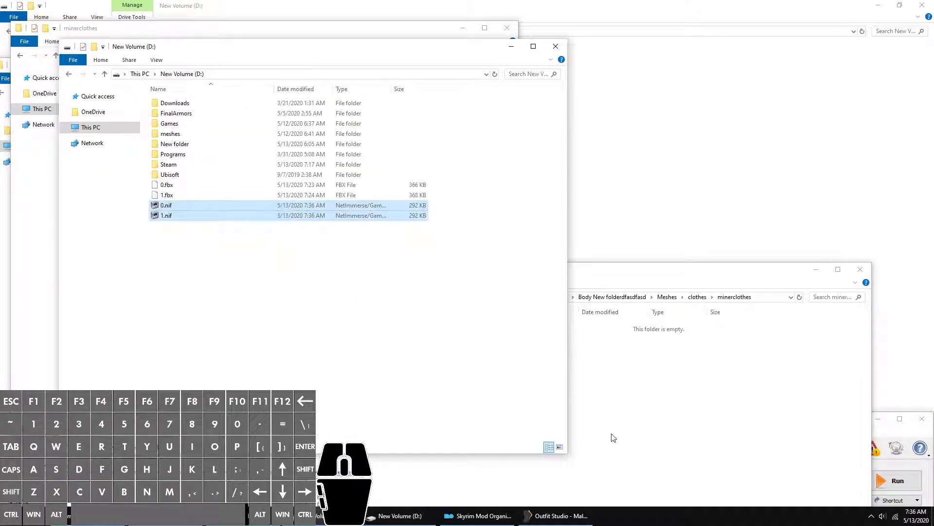
left_click(598, 423)
right_click(554, 393)
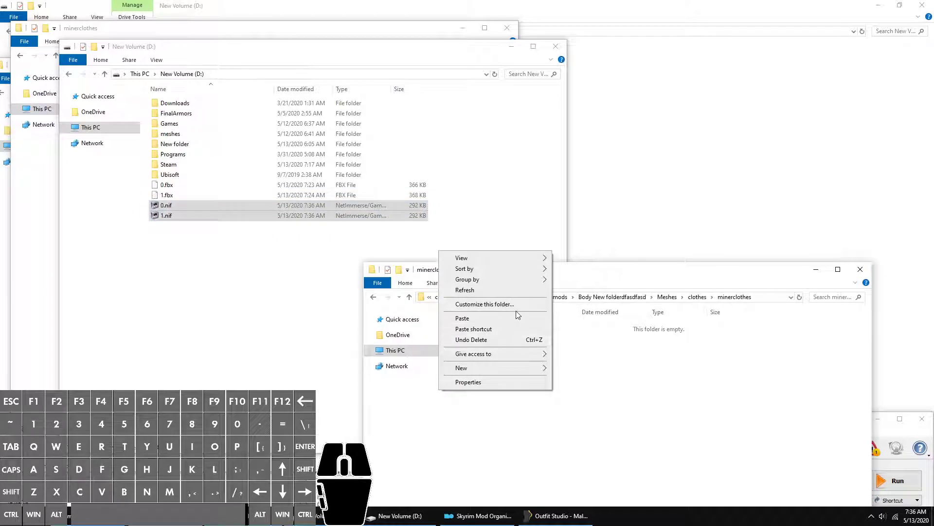
left_click(503, 319)
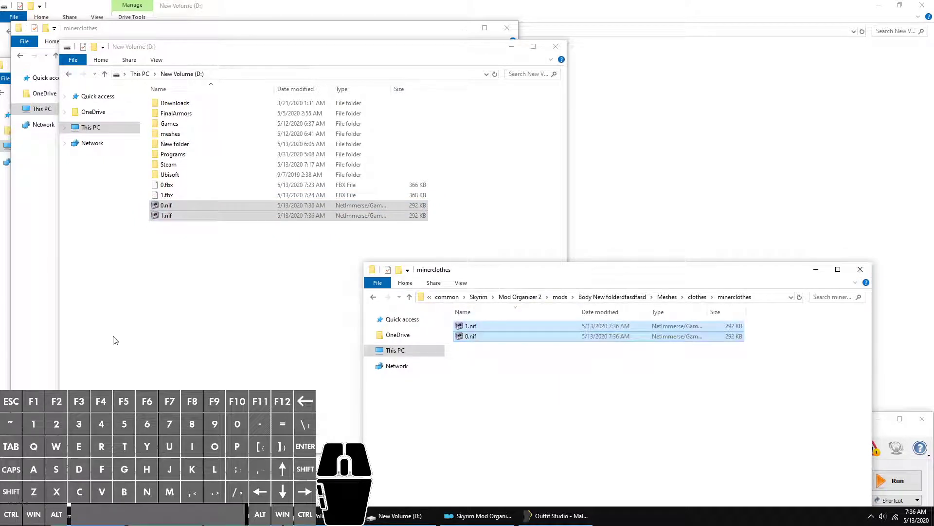
Rename 0.nif in the mod's minerclothes folder to minerclothesm_0.nif, copying the name from the original mesh in Mesh Resources
left_click(35, 308)
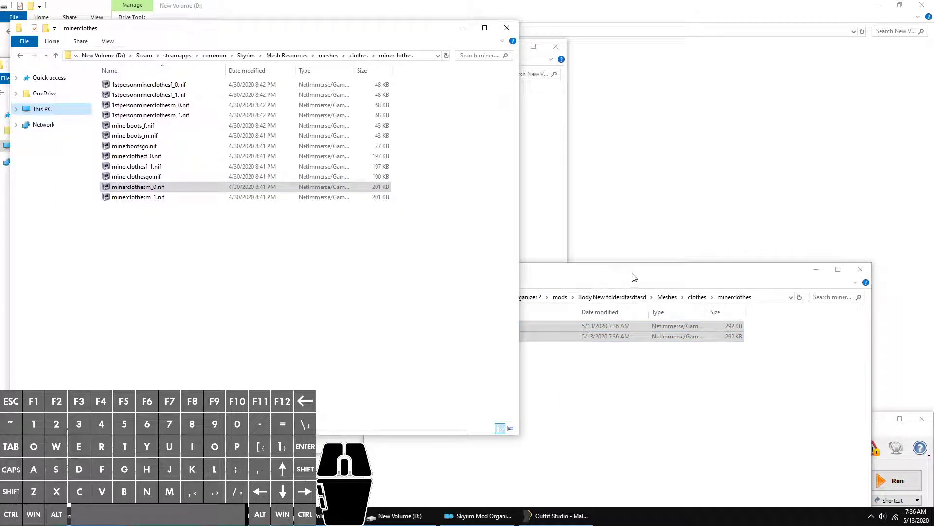
left_click_drag(634, 277, 719, 211)
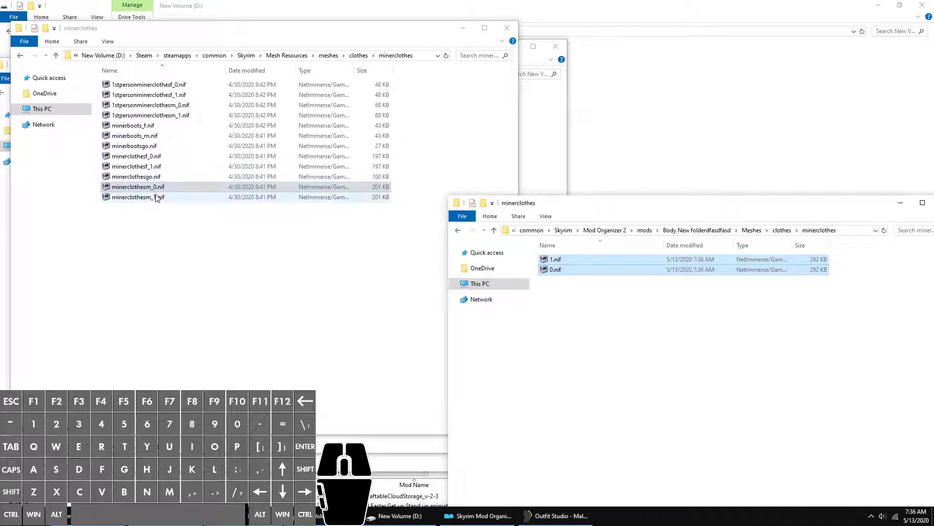
left_click(143, 188)
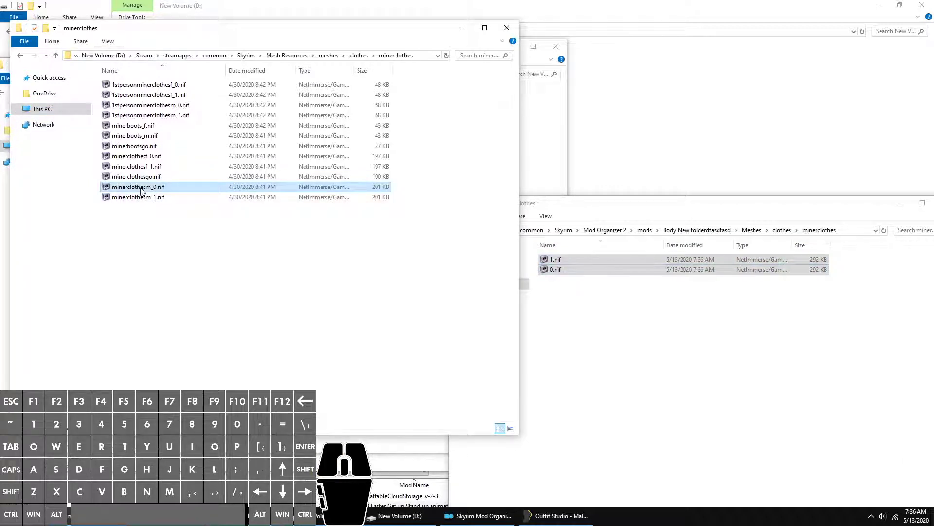
left_click(142, 188)
key("ctrl+c")
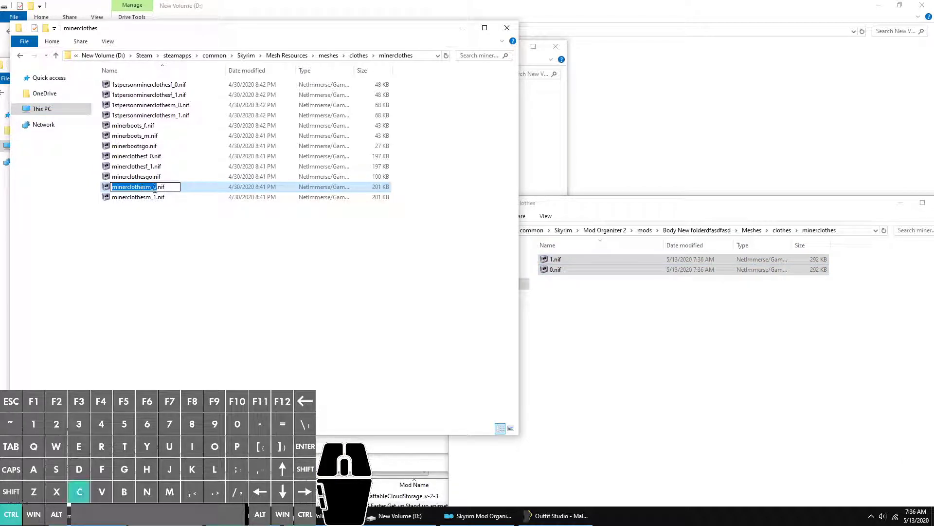
left_click(555, 270)
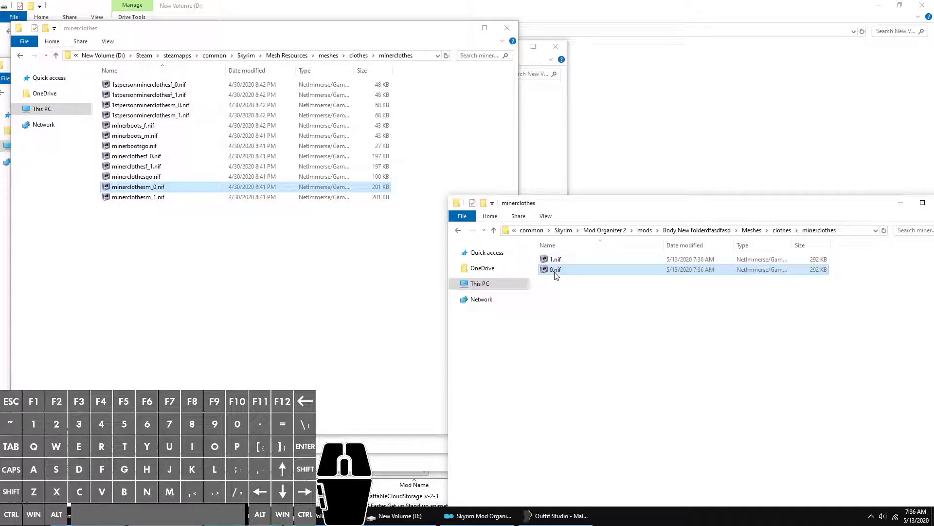
left_click(555, 270)
key("ctrl+v")
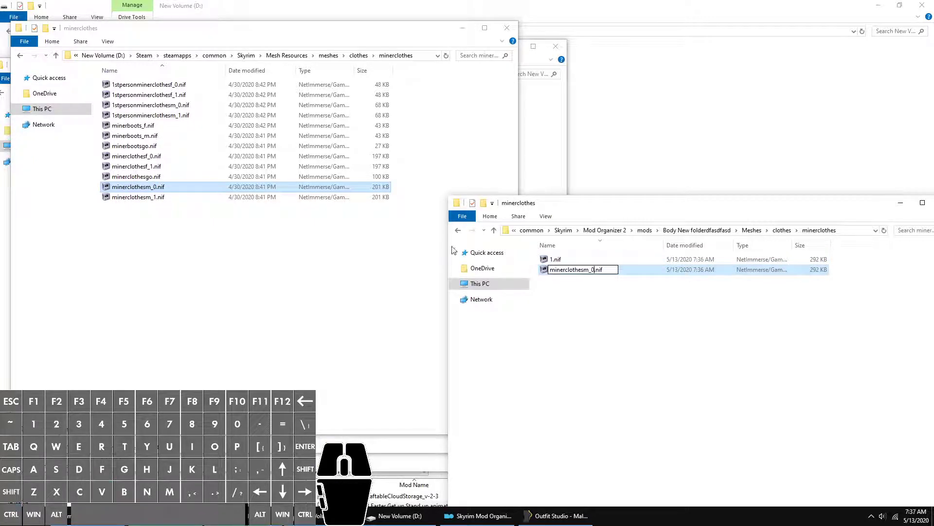
Rename 1.nif in the mod folder to minerclothesm_1.nif, copying the name from the matching original mesh
left_click(181, 197)
left_click(140, 198)
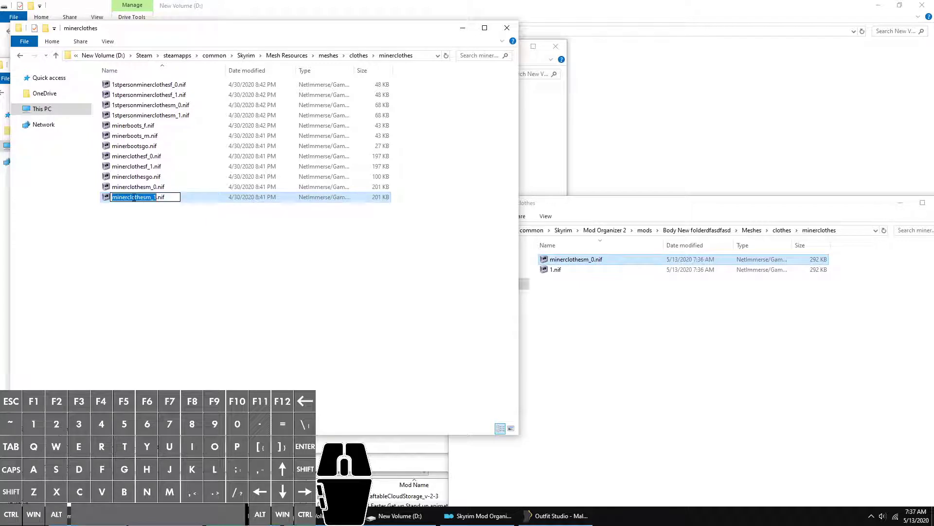
key("ctrl+c")
left_click(557, 269)
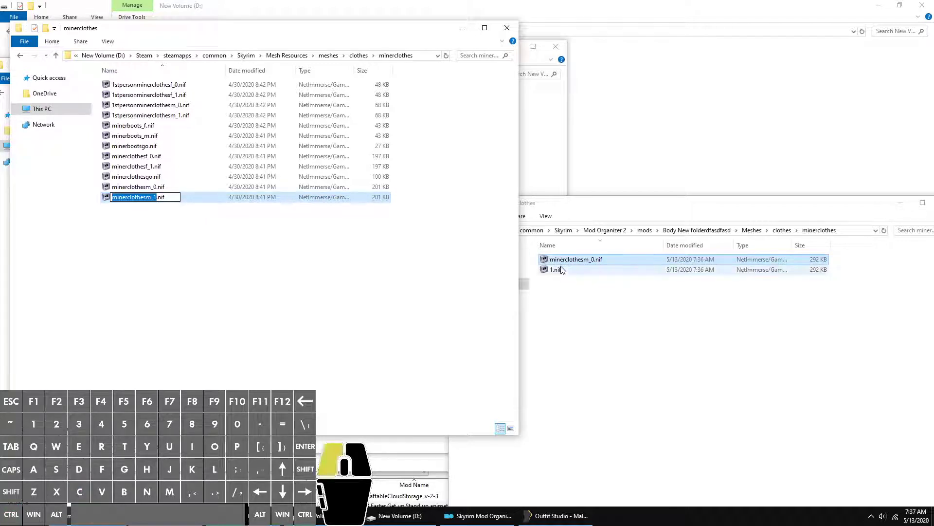
left_click(557, 271)
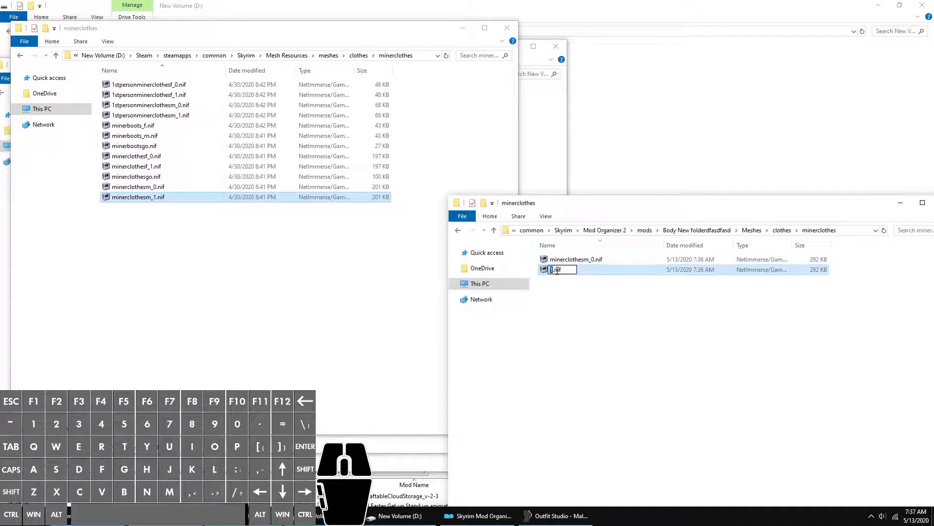
key("ctrl+v")
left_click(662, 336)
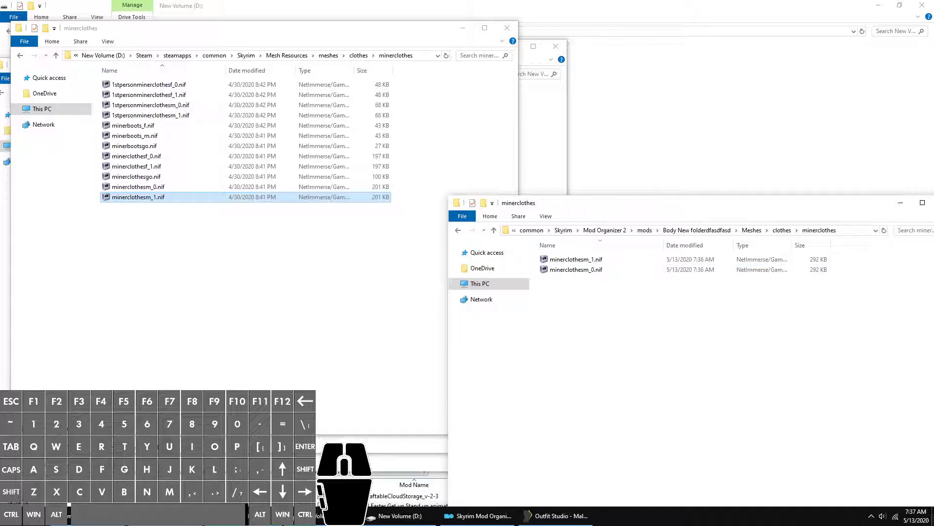
Switch to Mod Organizer, run Skyrim through SKSE and continue into the saved game
left_click(478, 516)
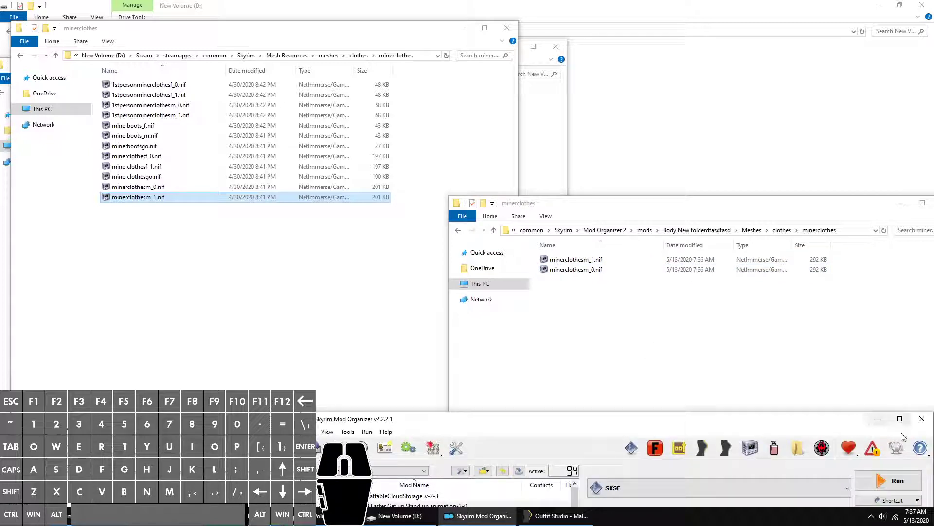
left_click(893, 481)
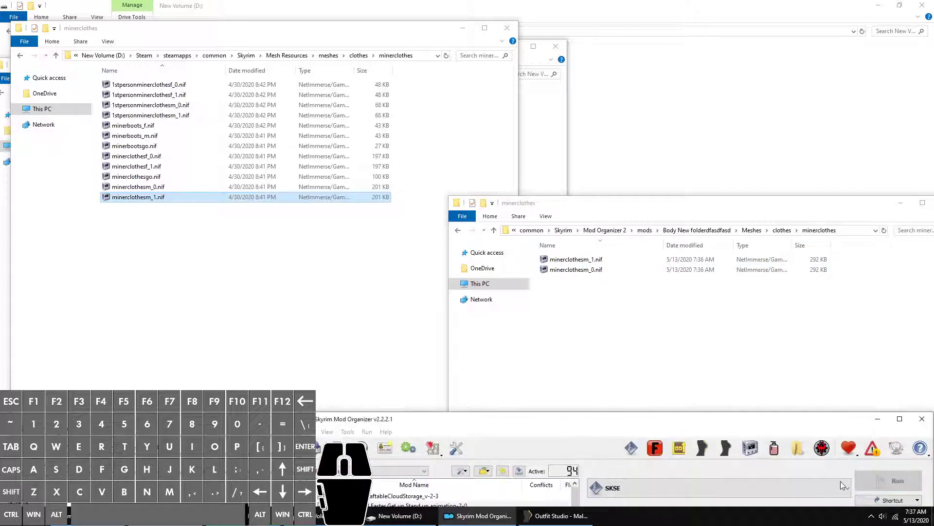
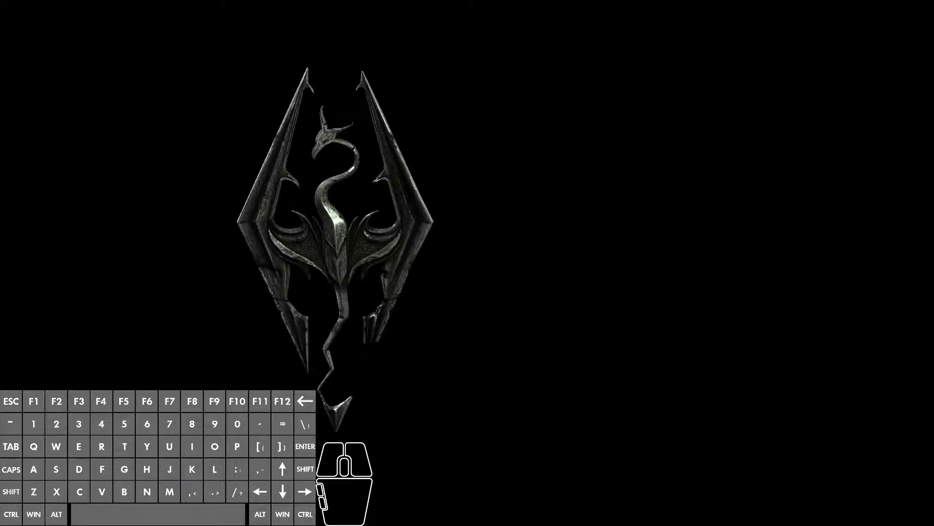
key("Return")
key("Return")
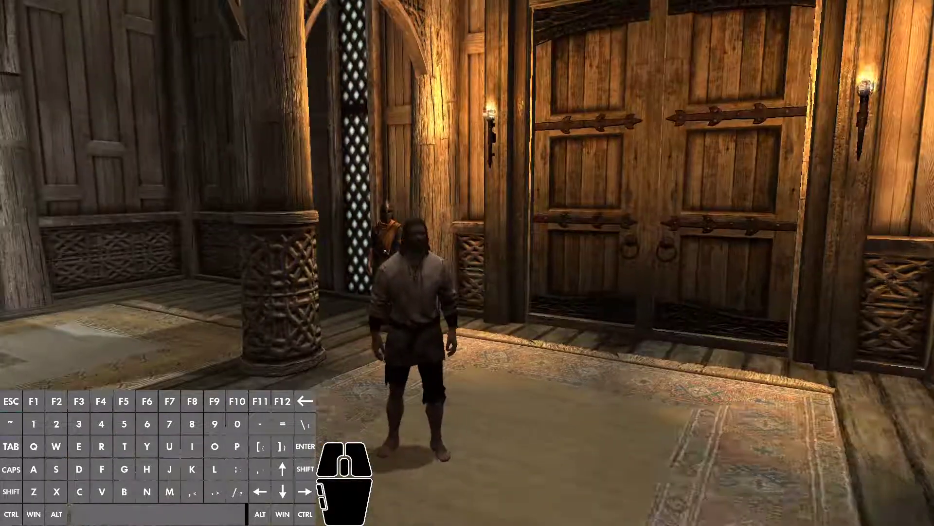
Target the player character in the game console and test the outfit with setnpcweight values including 0 and 50
key("grave")
left_click(412, 290)
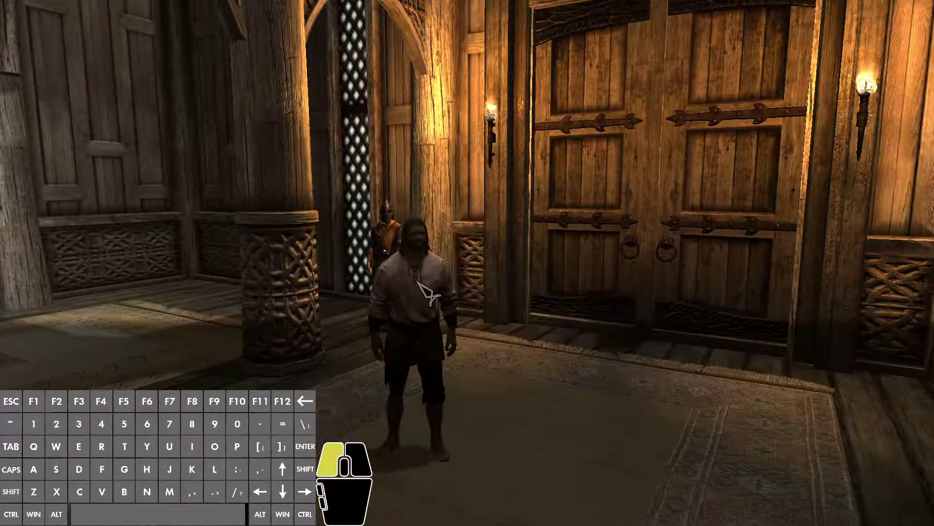
type("setnpcweight")
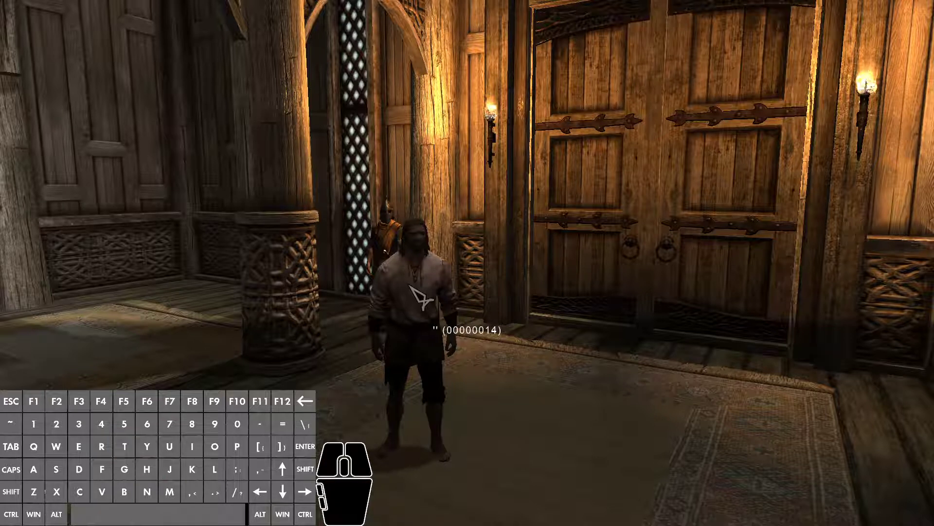
type(" 0")
key("Return")
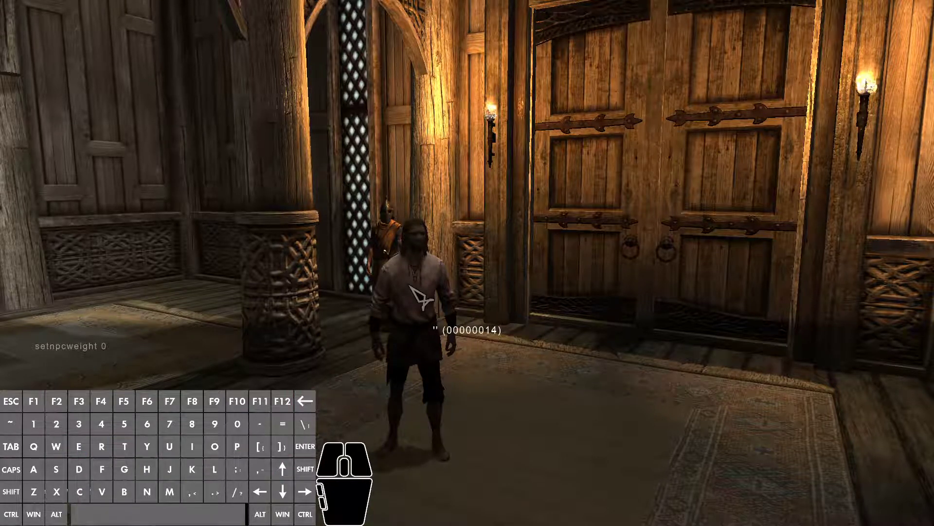
key("Return")
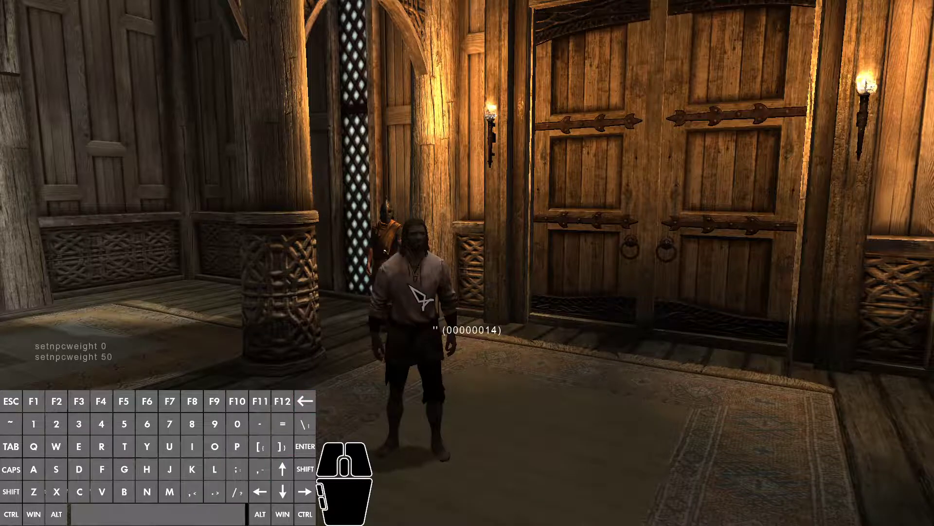
key("Return")
key("grave")
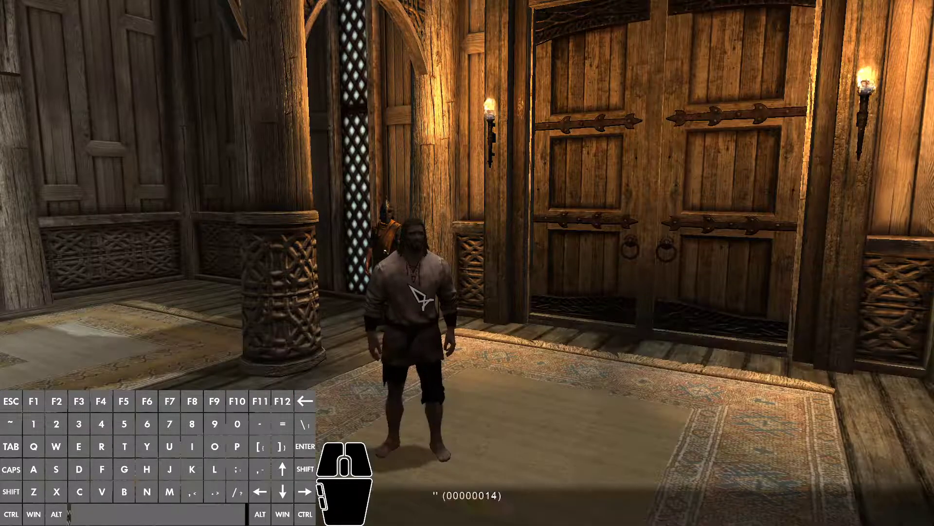
Quit the game with the console command qqq and switch to Outfit Studio
key("grave")
type("qqq")
key("Return")
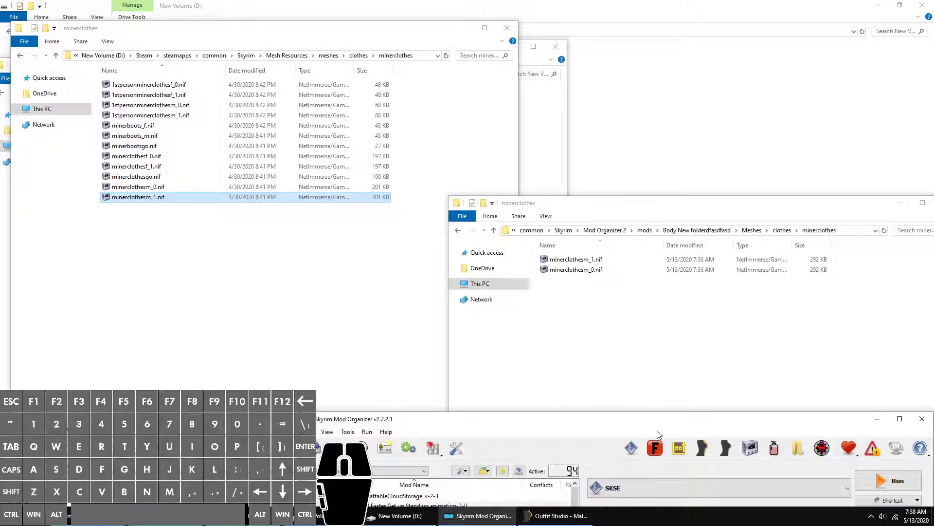
left_click(575, 515)
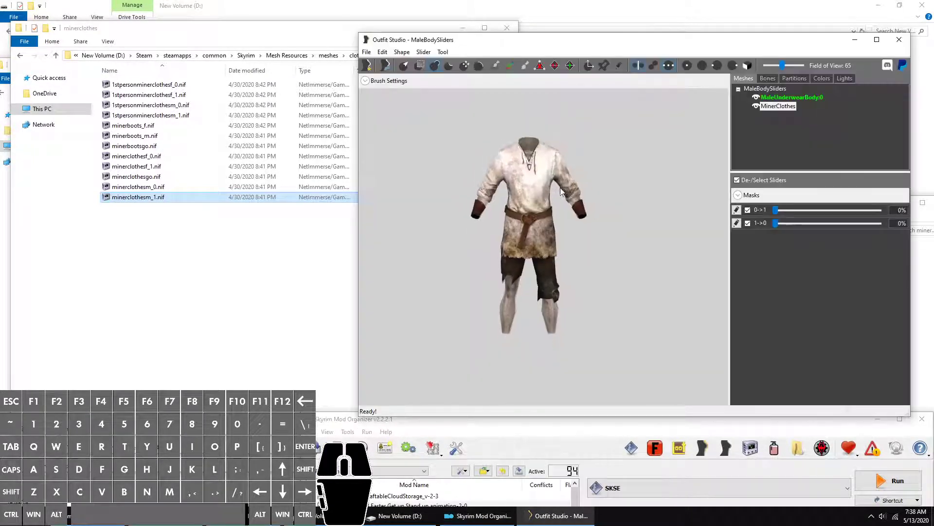
scroll(561, 192, "up", 1)
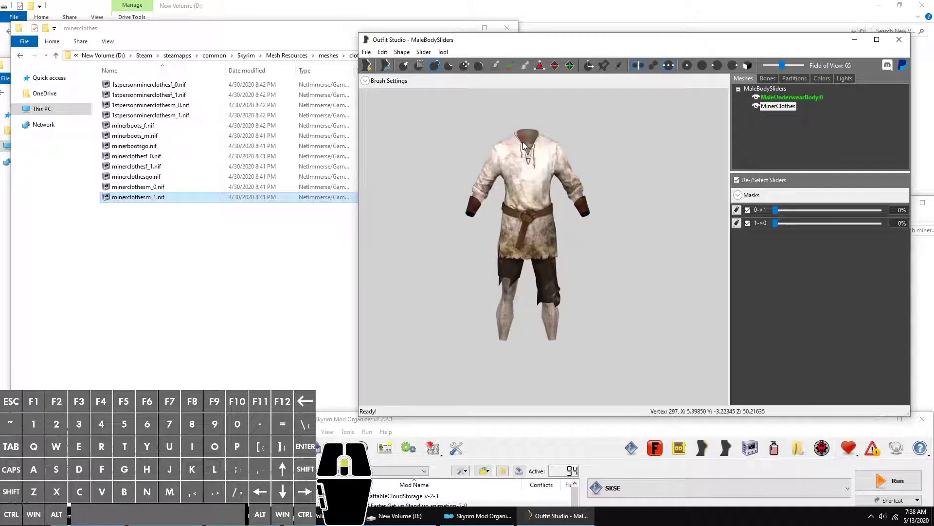
left_click(366, 52)
left_click(420, 145)
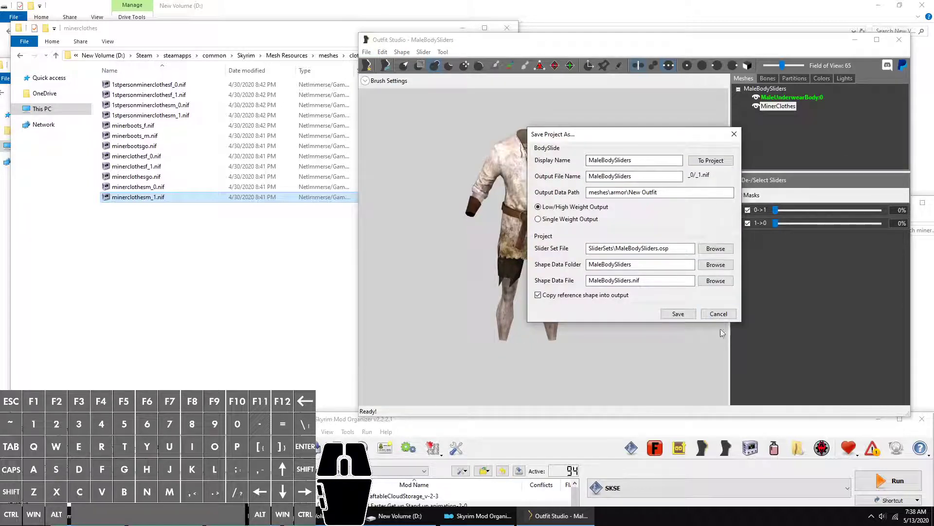
left_click(725, 314)
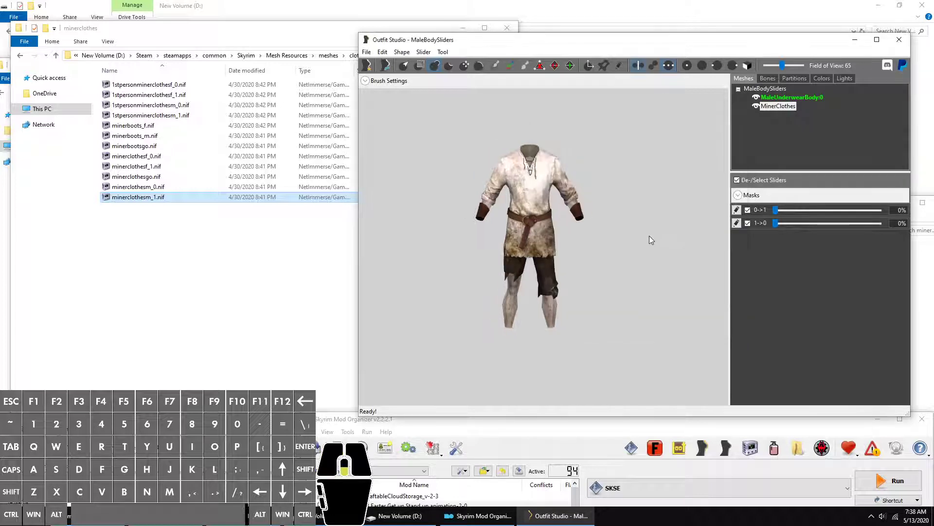
Unload the miner clothes project without saving and load the slider set MaleBodySliders.osp
key("ctrl+w")
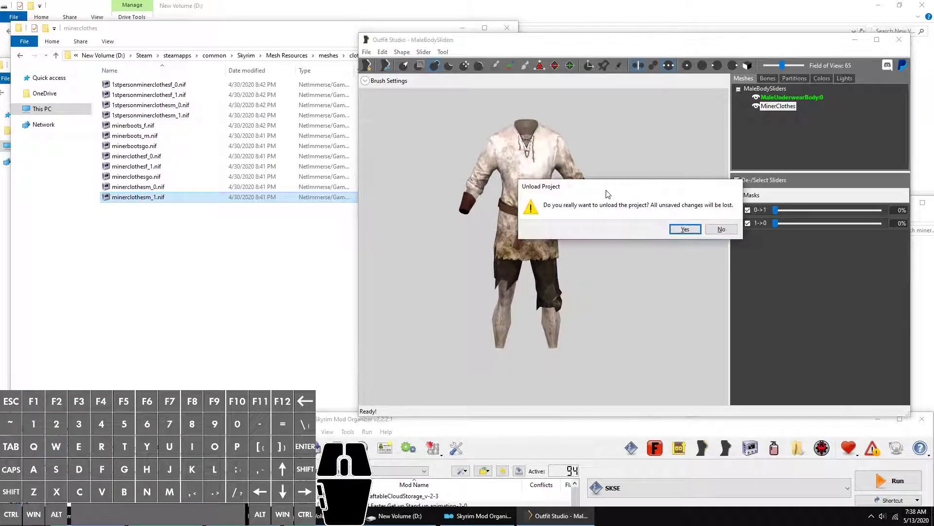
key("Return")
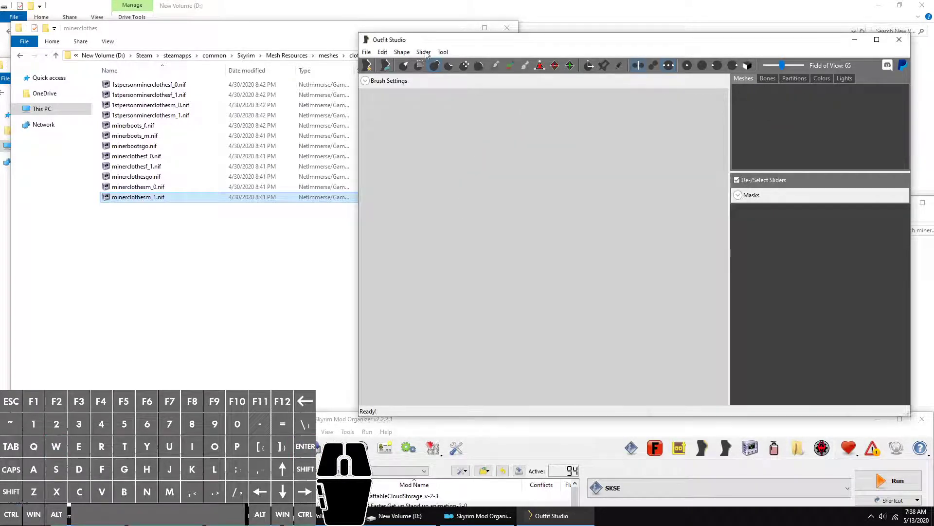
left_click(366, 52)
left_click(443, 73)
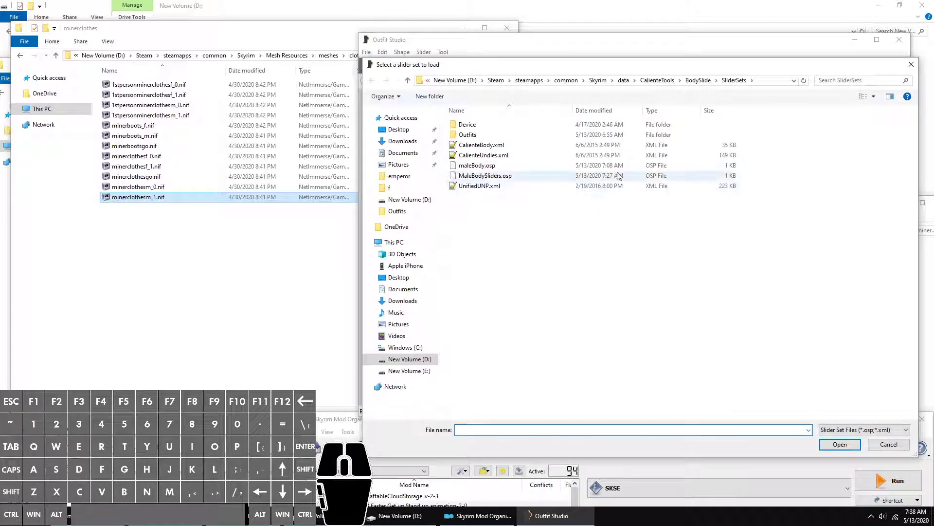
double_click(618, 176)
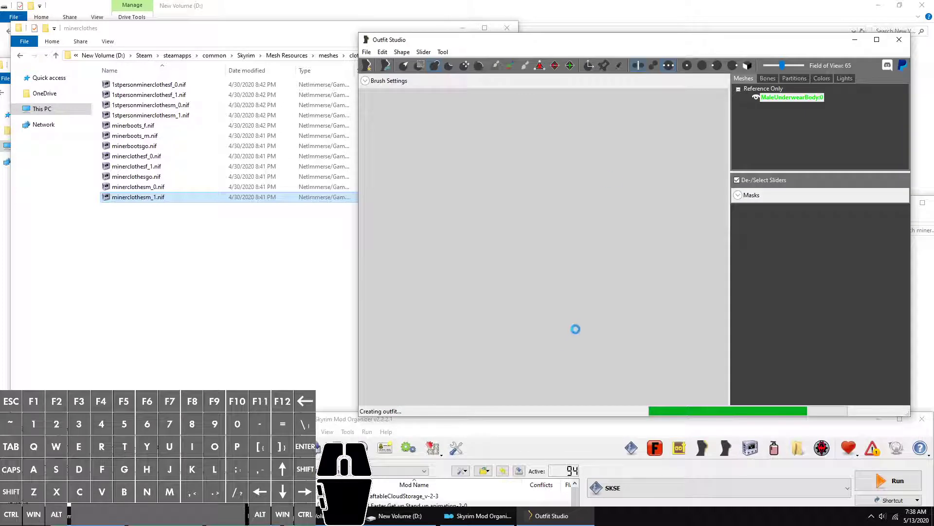
scroll(613, 299, "up", 6)
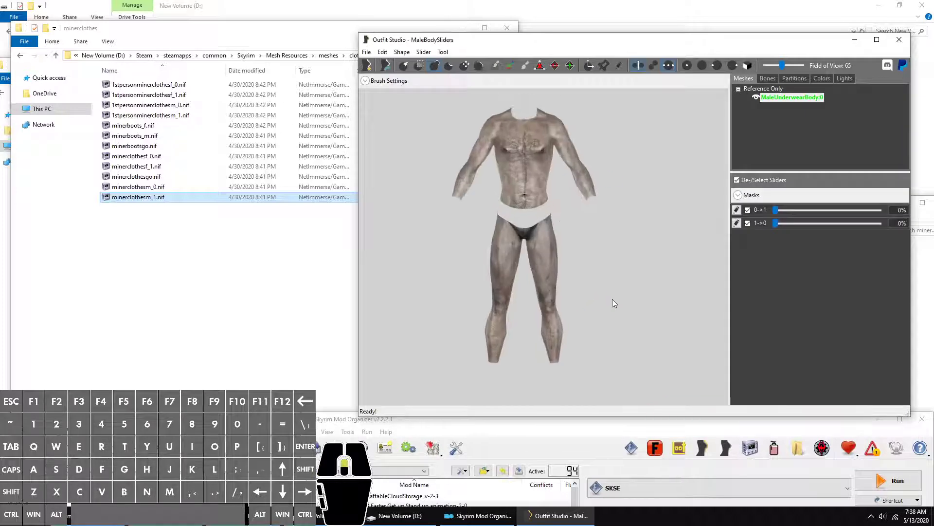
left_click_drag(646, 188, 640, 219)
Switch to the file explorer and open the redguard folder inside meshes\clothes
left_click(263, 293)
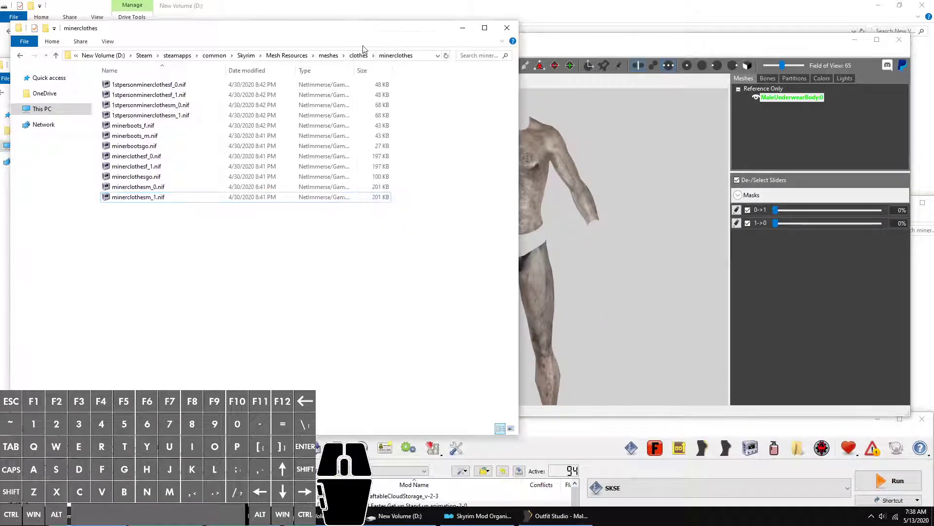
left_click(367, 57)
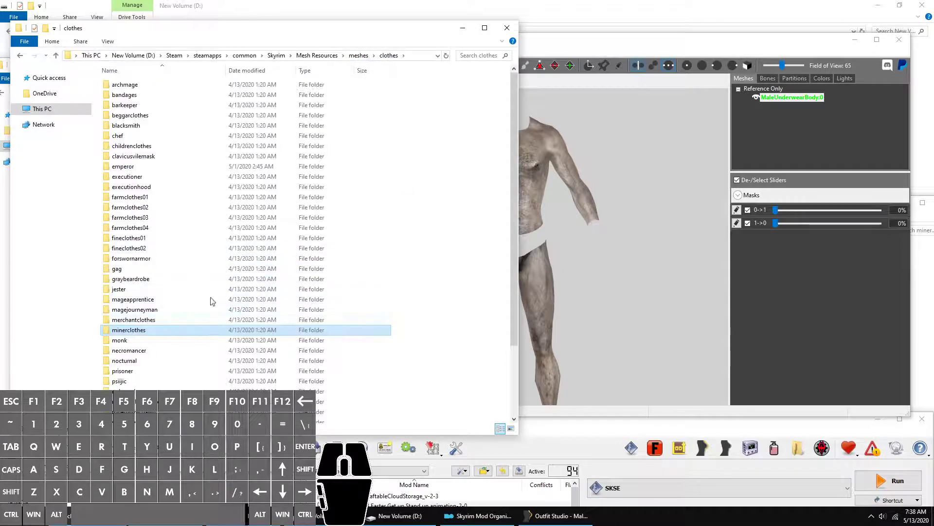
scroll(234, 340, "down", 3)
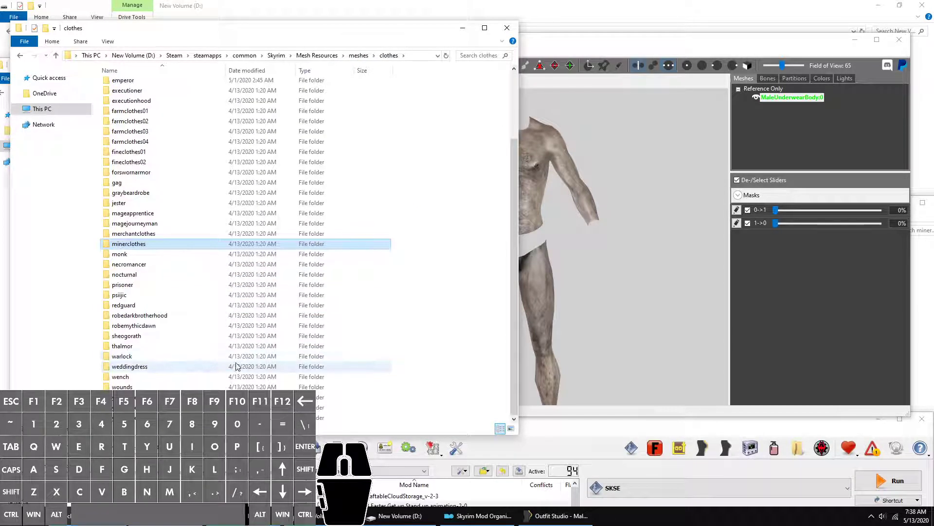
left_click(248, 307)
double_click(247, 308)
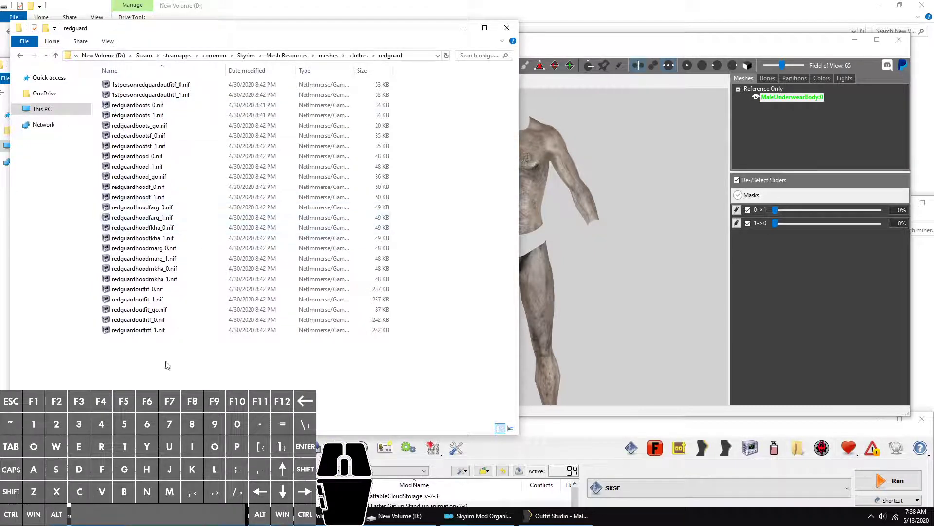
Import redguardoutfit_0.nif from the redguard folder into the MaleBodySliders project in Outfit Studio
left_click_drag(202, 290, 562, 259)
left_click(761, 113)
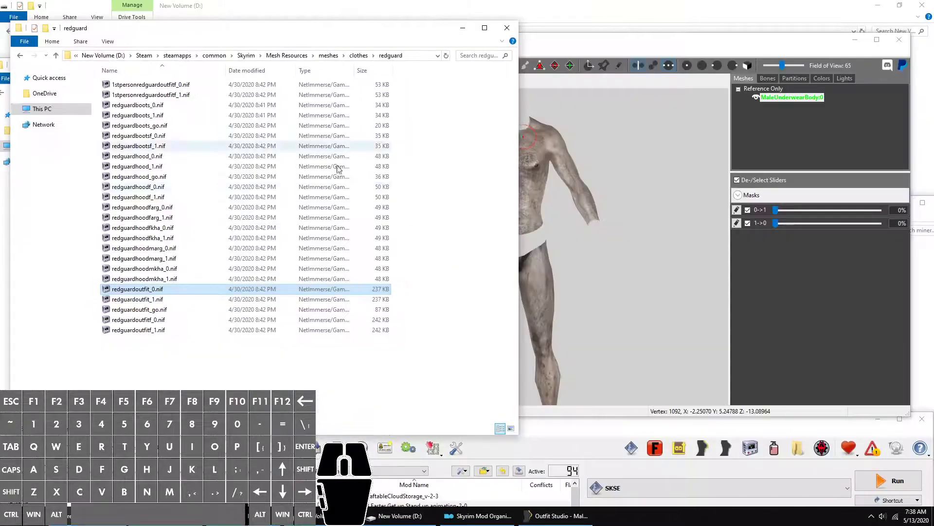
left_click(922, 5)
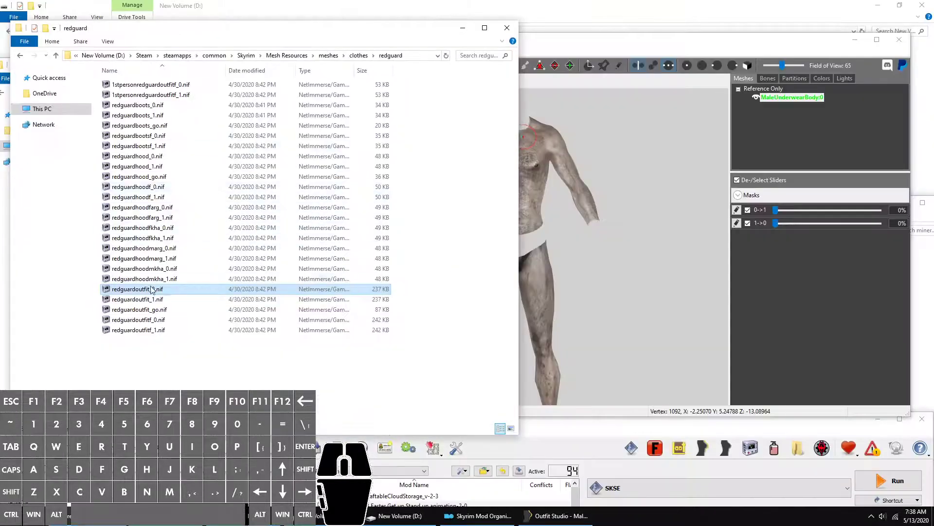
left_click_drag(162, 291, 605, 271)
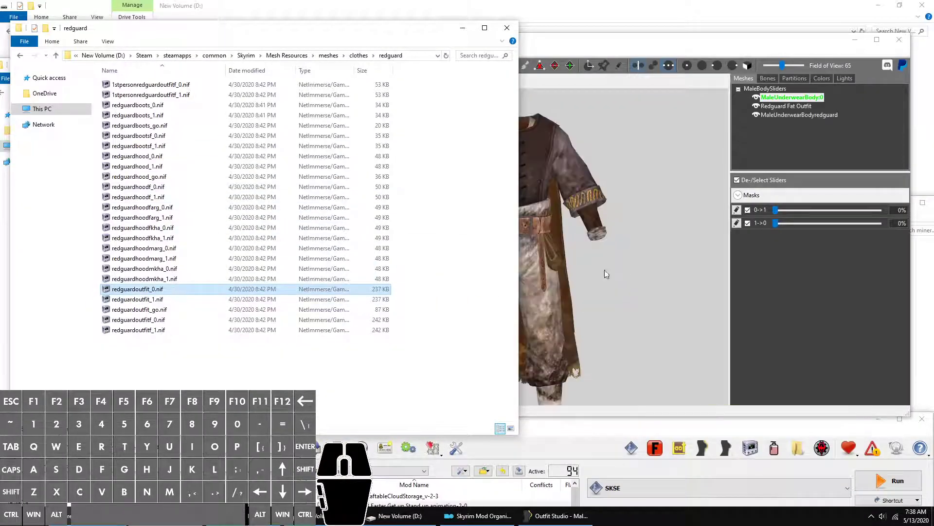
Delete the imported MaleUnderwearBodyredguard shape from the project
scroll(617, 260, "up", 2)
middle_click_drag(618, 260, 627, 159)
left_click(789, 106)
right_click(785, 117)
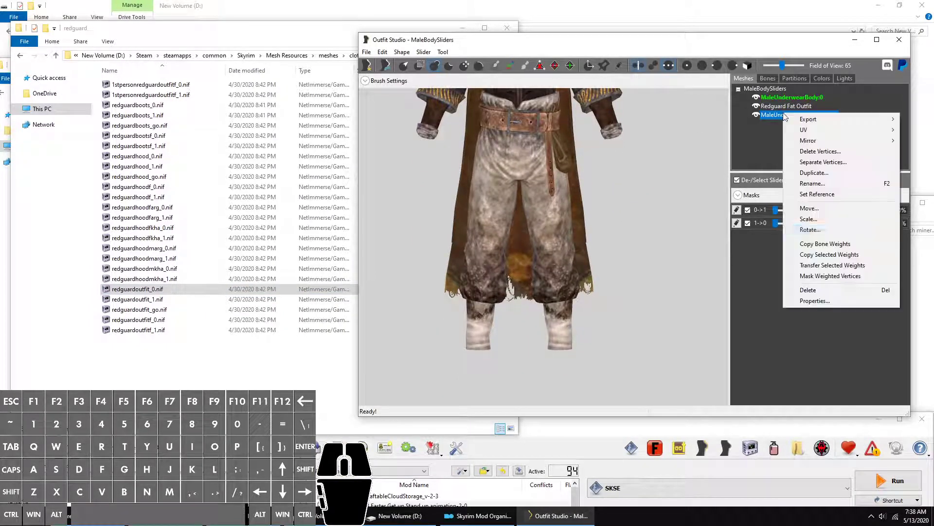
left_click(814, 290)
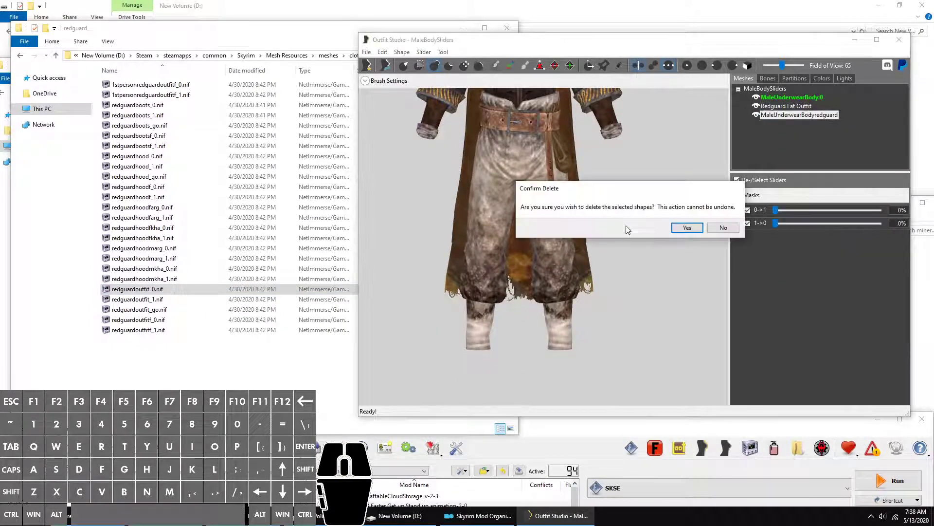
left_click(685, 230)
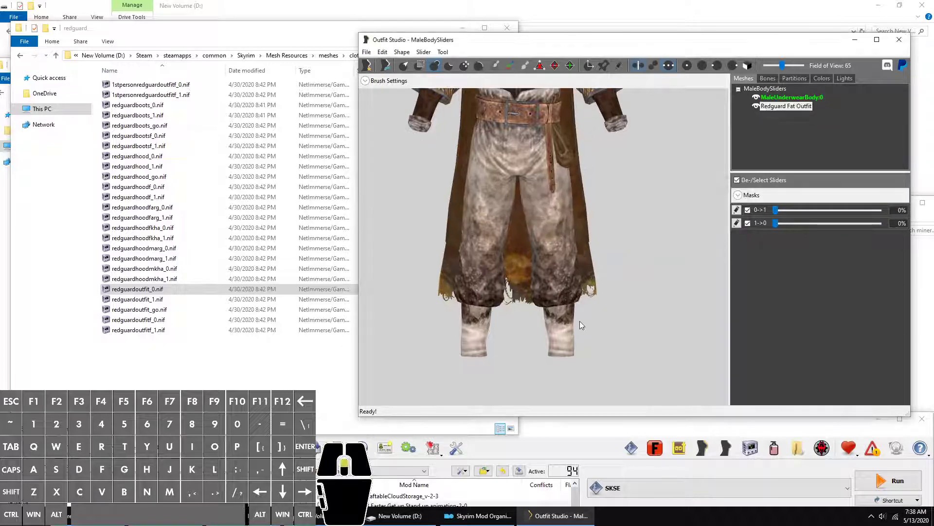
Delete the 38 SBP_38_CALVES and 34 SBP_34_FOREARMS partitions of the Redguard Fat Outfit
left_click(794, 79)
left_click(786, 97)
right_click(787, 100)
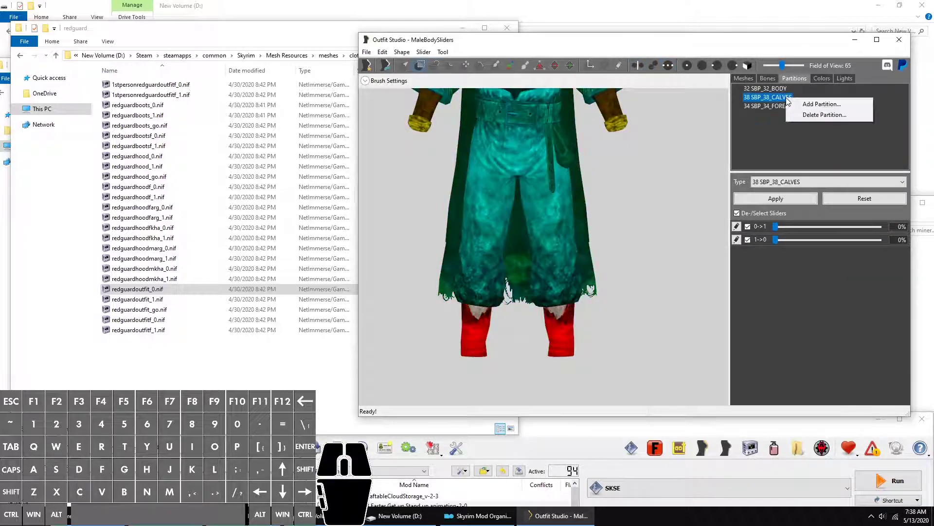
left_click(810, 115)
right_click(775, 98)
left_click(800, 115)
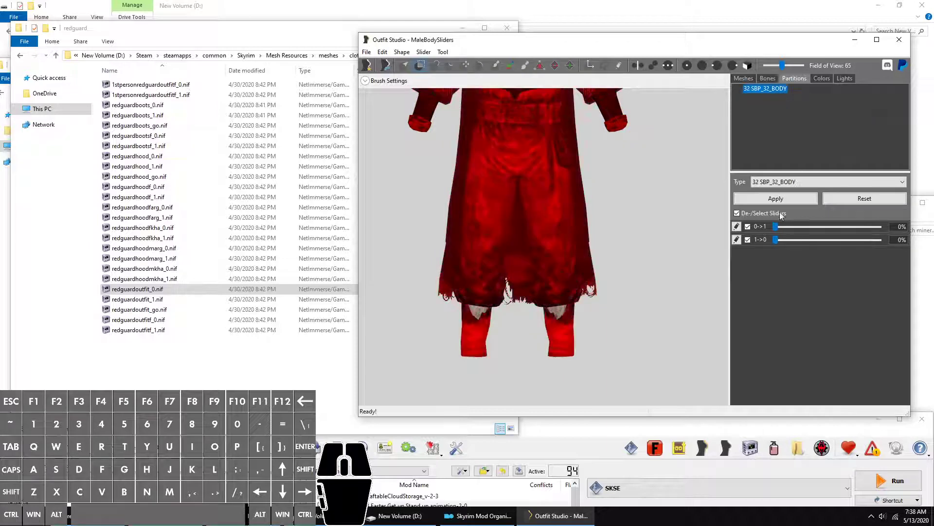
left_click(735, 78)
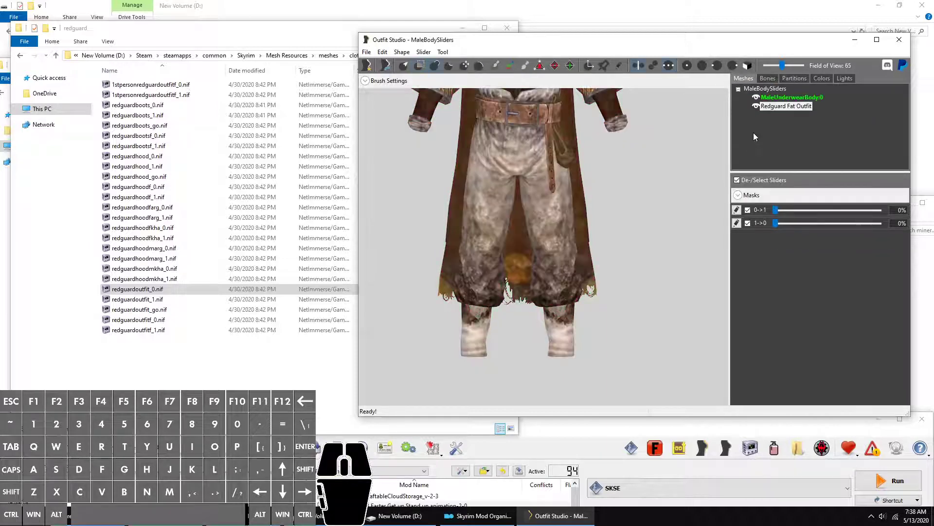
Delete the calves and forearms partitions of the MaleUnderwearBody:0 reference shape and apply the partition changes
left_click(795, 78)
left_click(765, 98)
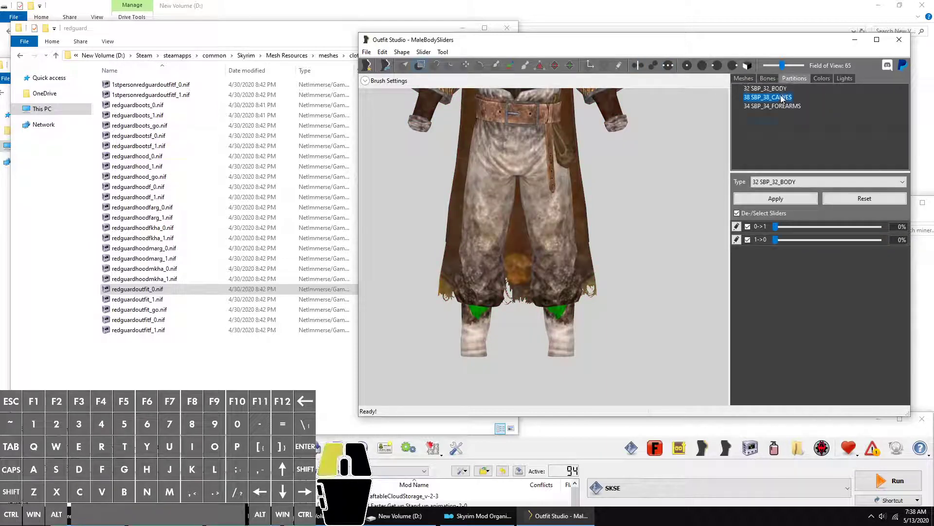
right_click(782, 99)
left_click(808, 113)
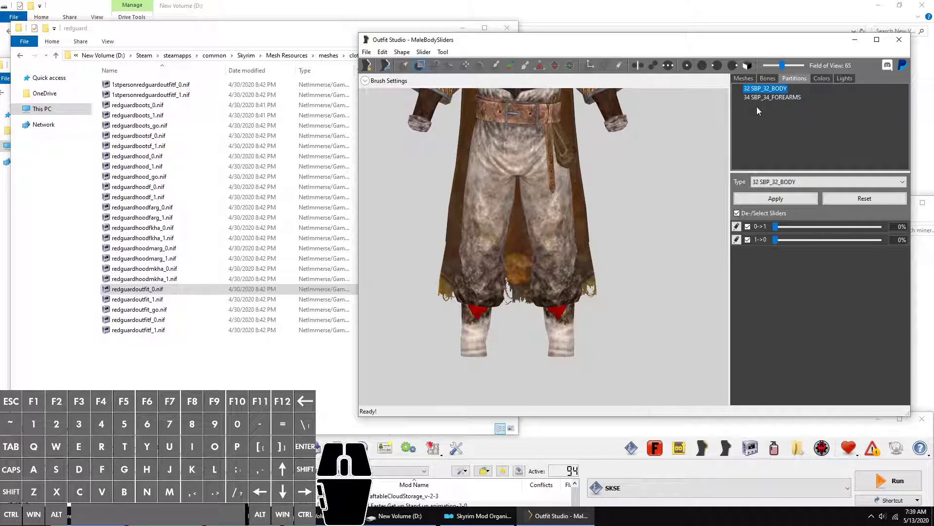
right_click(773, 100)
left_click(808, 112)
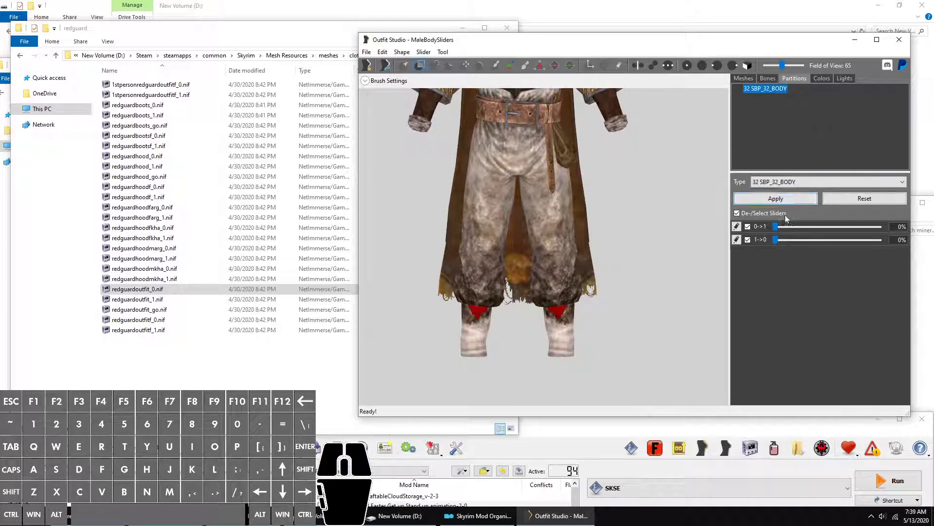
left_click(779, 199)
left_click(743, 78)
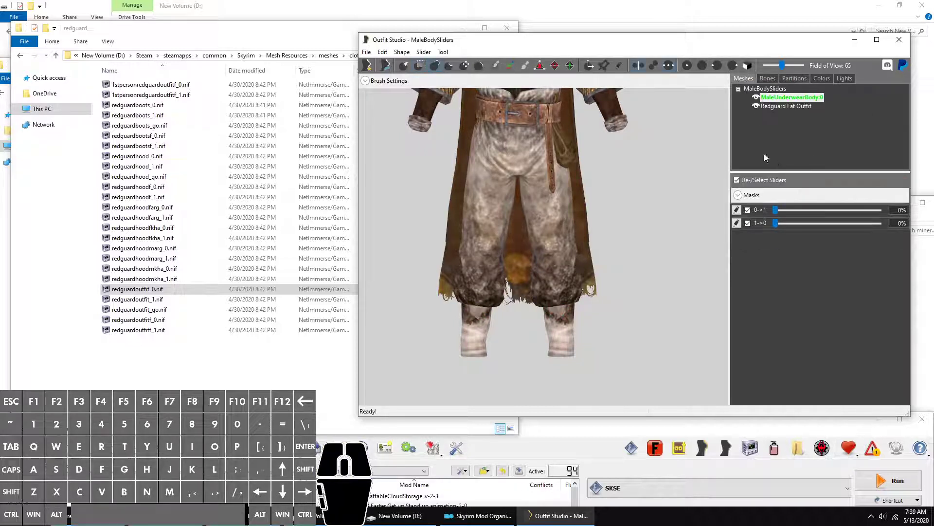
Mask the whole Redguard Fat Outfit and unmask only the lower leg wraps, with vertices displayed
scroll(735, 135, "down", 3)
left_click(793, 106)
scroll(615, 279, "up", 5)
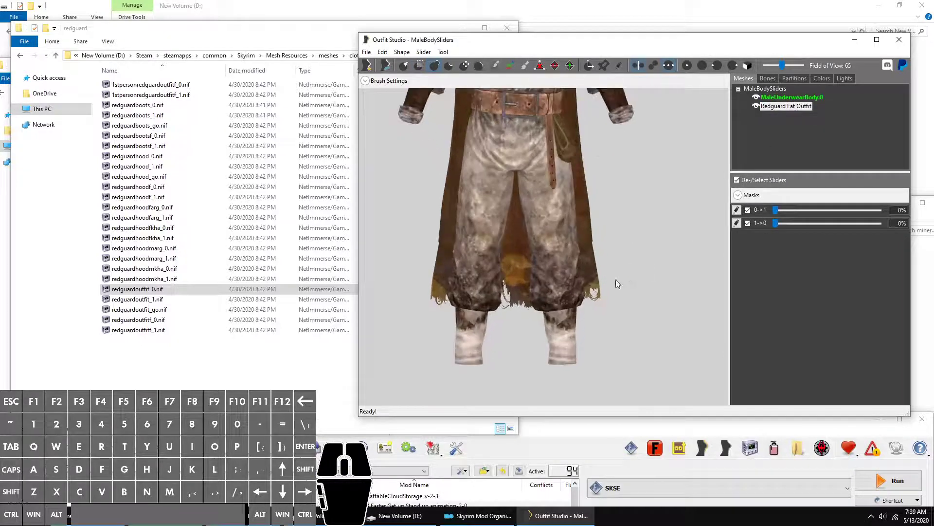
left_click_drag(662, 128, 661, 89)
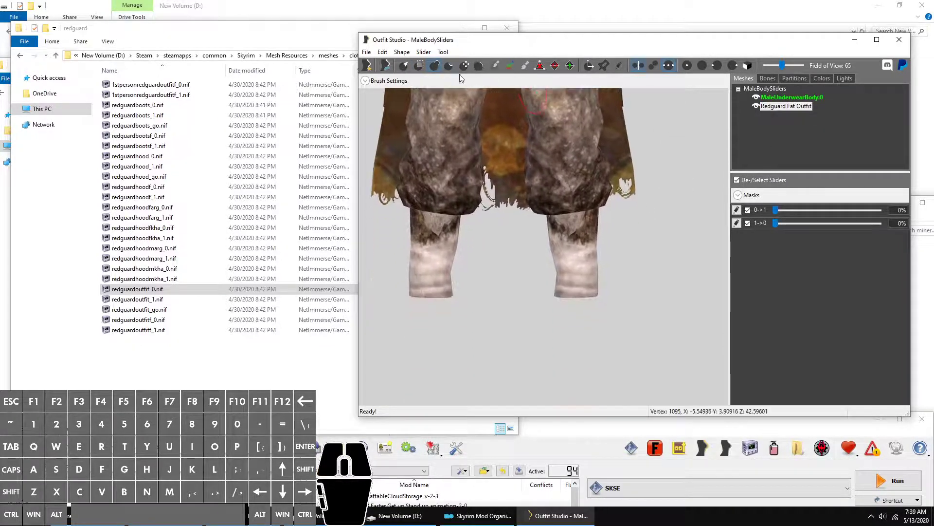
left_click(420, 67)
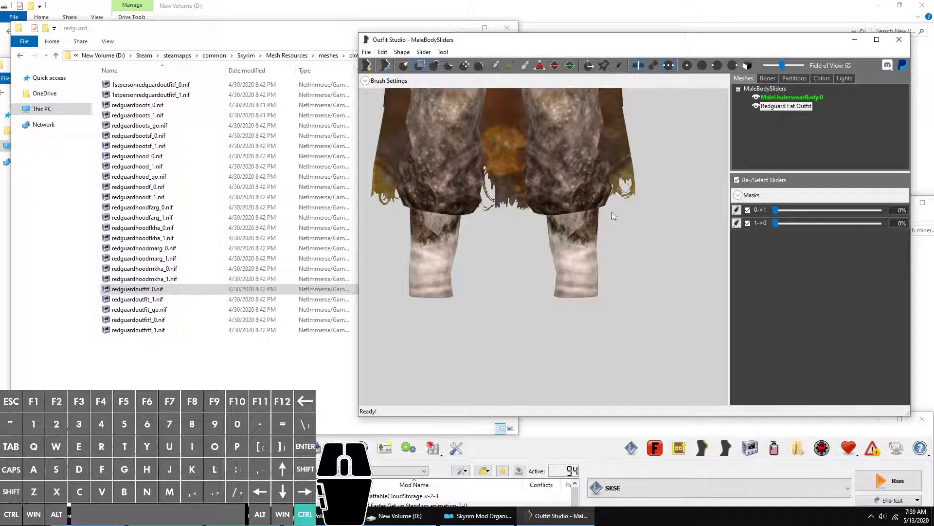
key("ctrl+i")
left_click(619, 66)
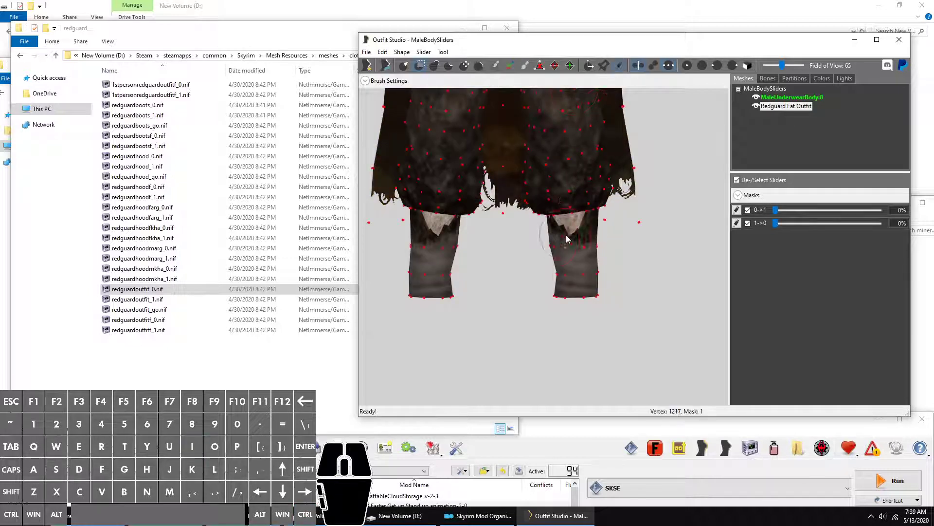
mouse_move(567, 253)
left_mouse_down("alt")
mouse_move(599, 255)
mouse_move(545, 234)
mouse_move(599, 214)
mouse_move(633, 219)
left_mouse_up("alt")
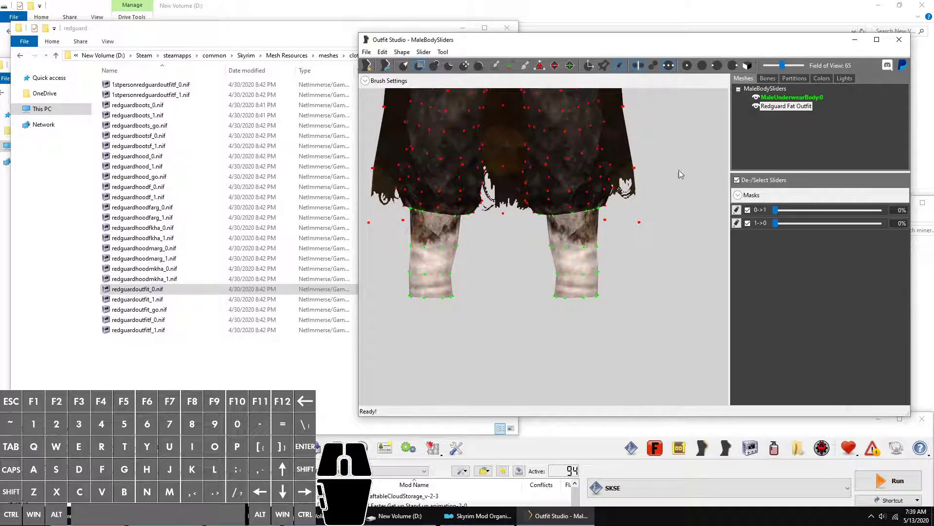
Delete the unmasked lower-leg vertices from the Redguard Fat Outfit
left_click(800, 108)
right_click(812, 107)
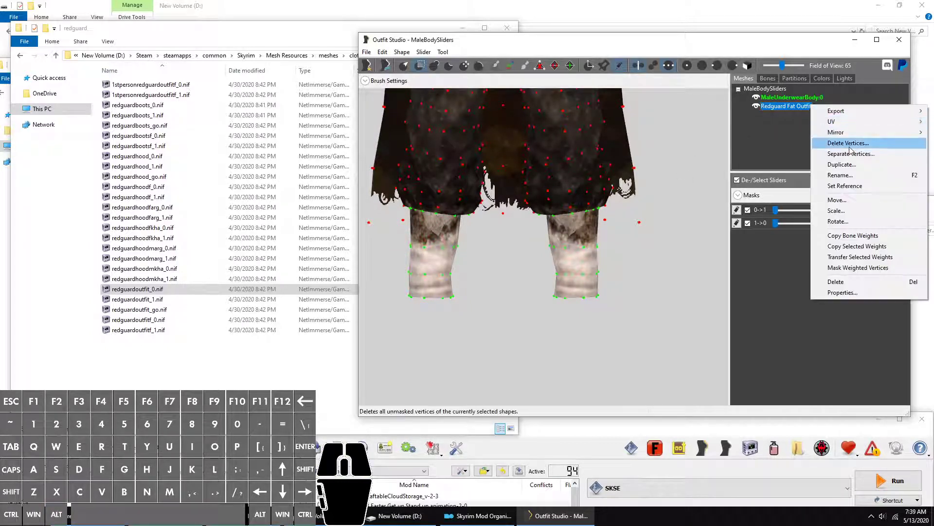
left_click(848, 146)
Set the Inflate brush strength to 0.322 and inflate the upper chest of the Redguard outfit near the collar
left_click_drag(646, 170, 633, 360)
scroll(649, 201, "down", 4)
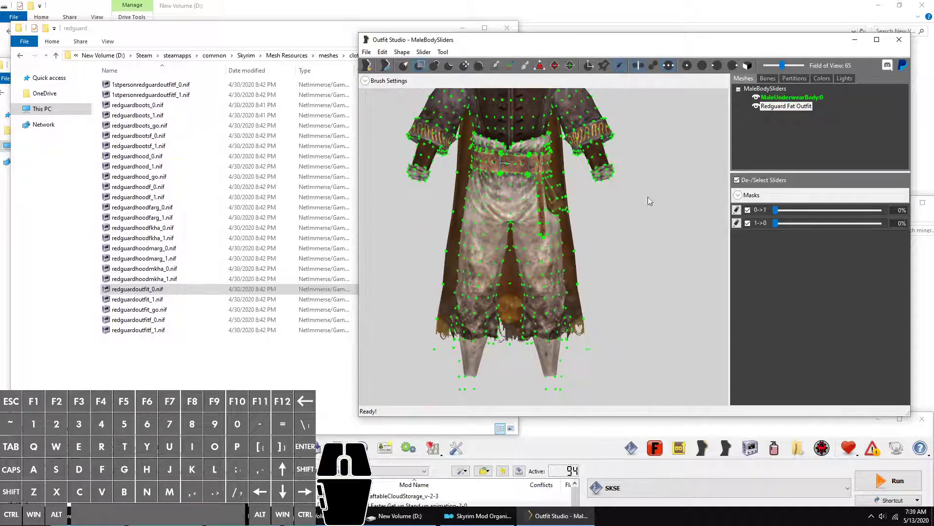
left_click_drag(633, 192, 612, 264)
scroll(614, 250, "up", 3)
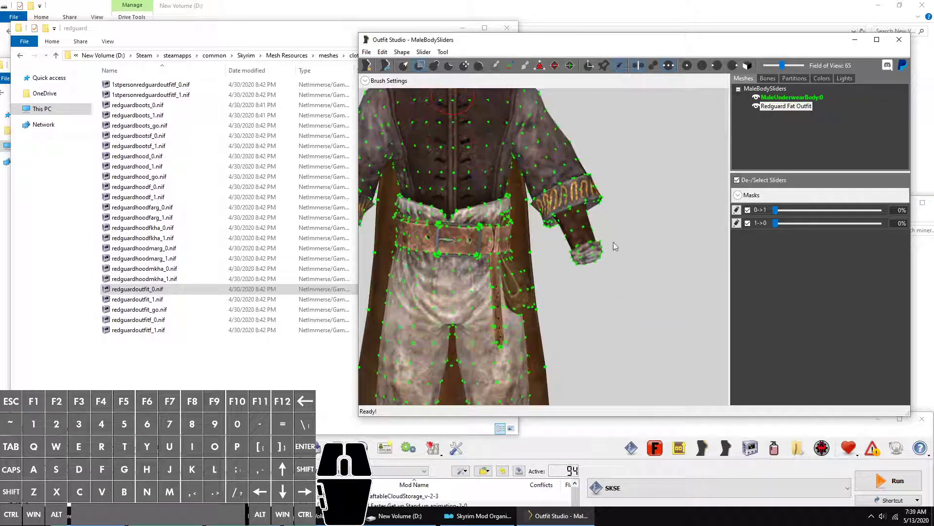
left_click(435, 65)
left_click(382, 79)
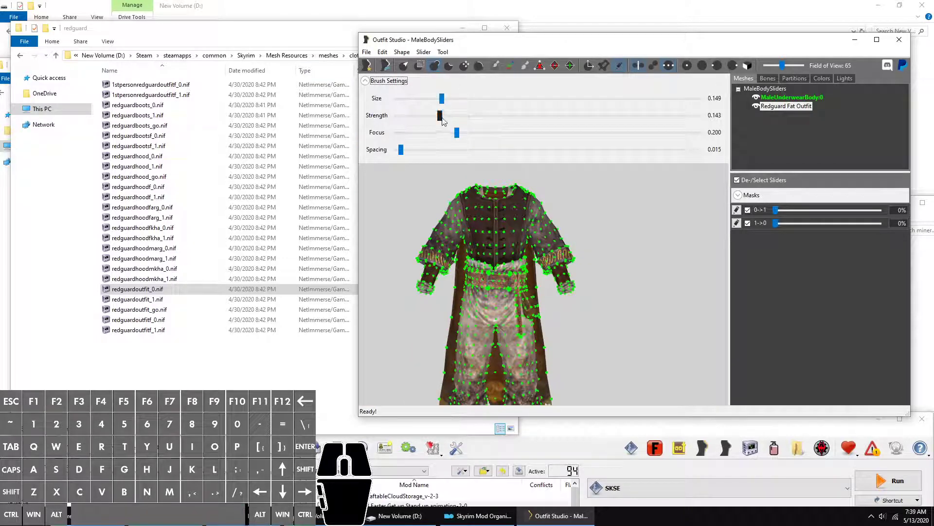
left_click_drag(443, 121, 494, 116)
key("space")
key("space")
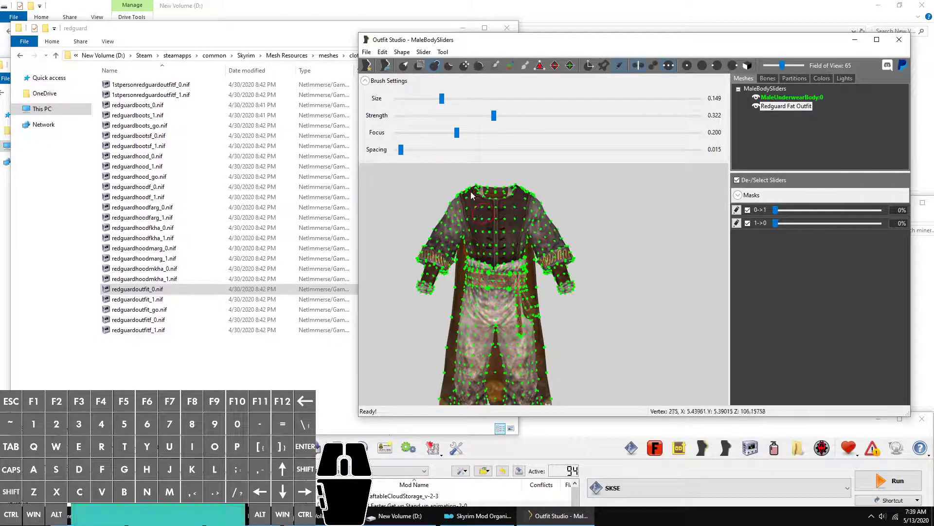
mouse_move(484, 197)
left_mouse_down()
mouse_move(492, 188)
mouse_move(487, 195)
mouse_move(475, 172)
mouse_move(465, 224)
left_mouse_up()
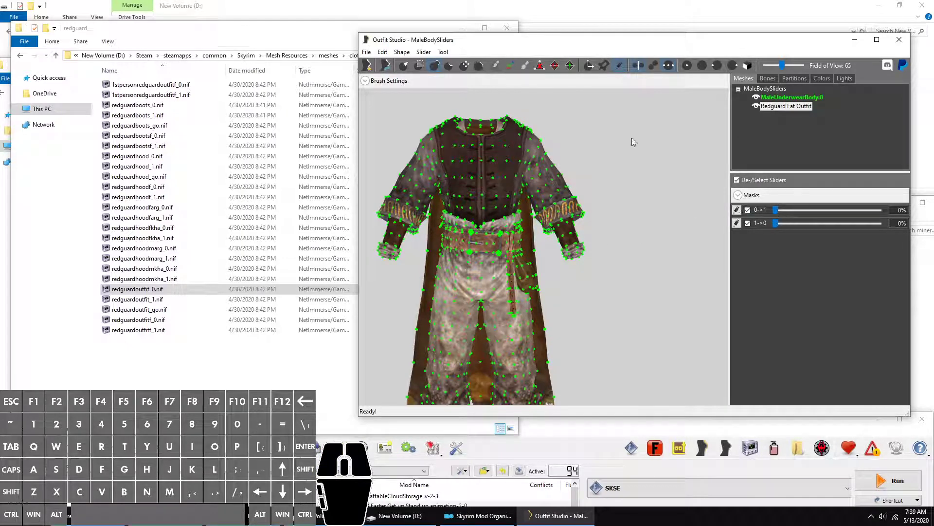
Conform the Redguard Fat Outfit with search radius 10 and 10 max vertex targets, and try the 0->1 slider
left_click(424, 52)
left_click(448, 76)
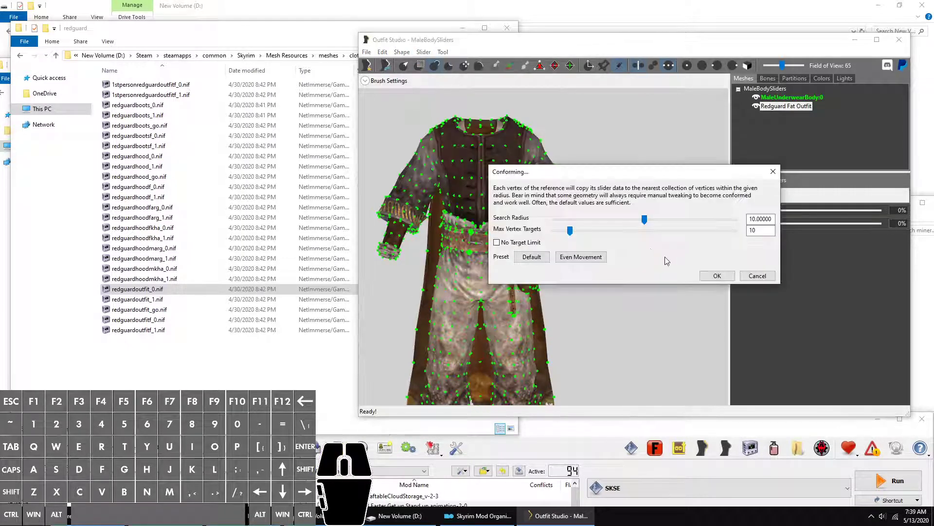
left_click(716, 277)
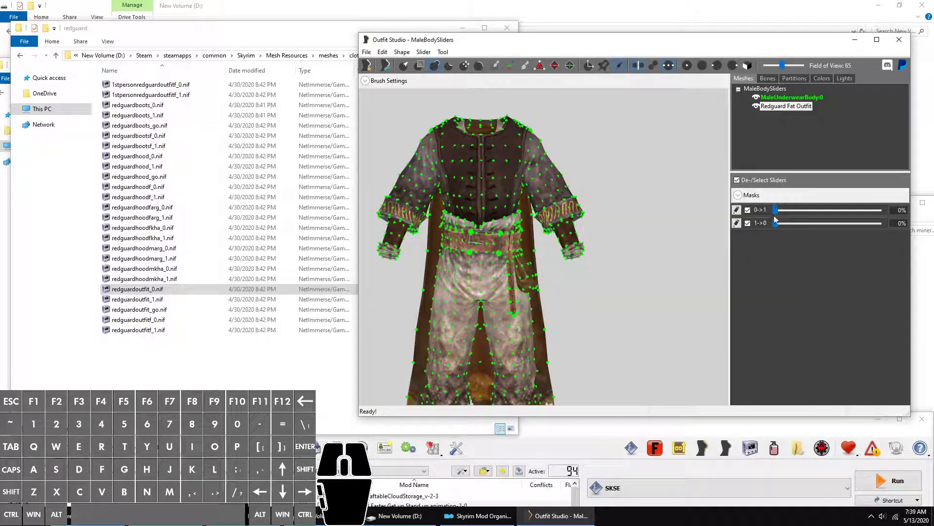
left_click_drag(774, 209, 592, 206)
scroll(602, 204, "down", 4)
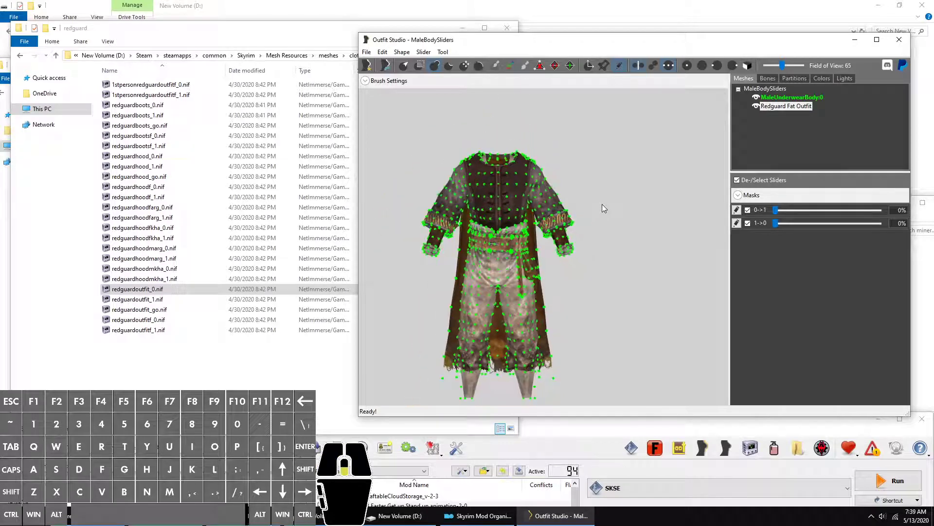
scroll(610, 251, "up", 4)
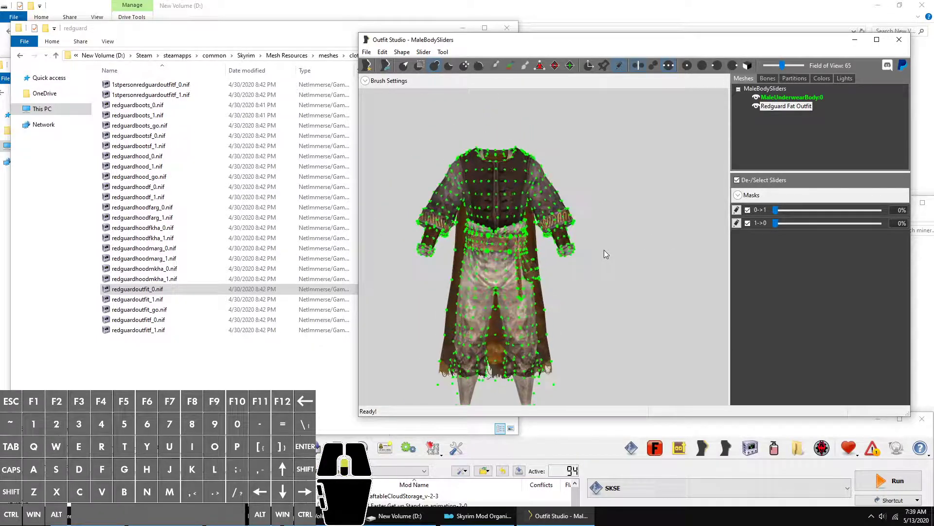
Export the project to NIF with reference as Redguard0 on New Volume (D:)
left_click(367, 52)
mouse_move(399, 170)
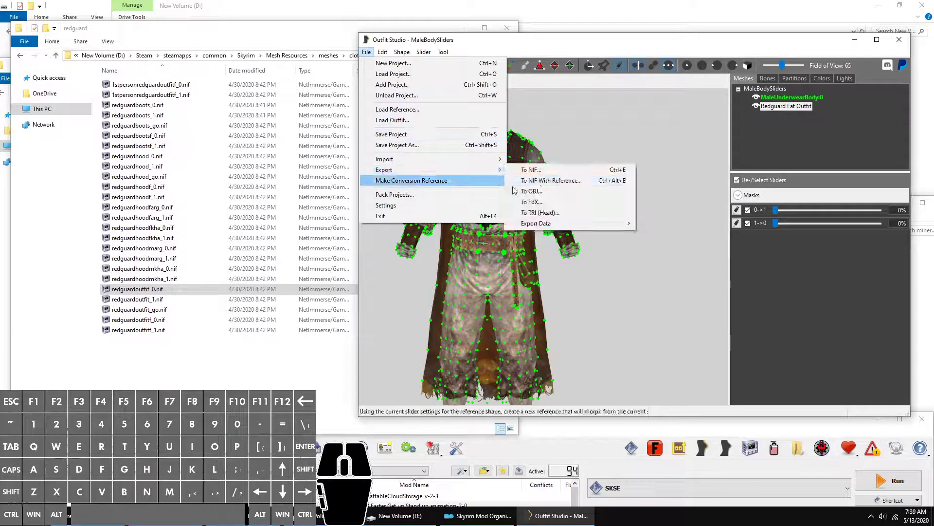
left_click(555, 179)
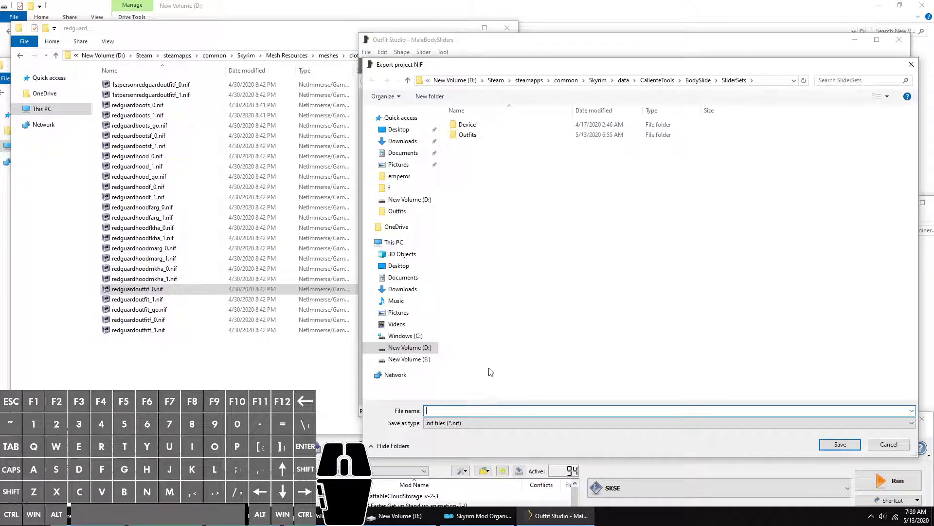
left_click(409, 347)
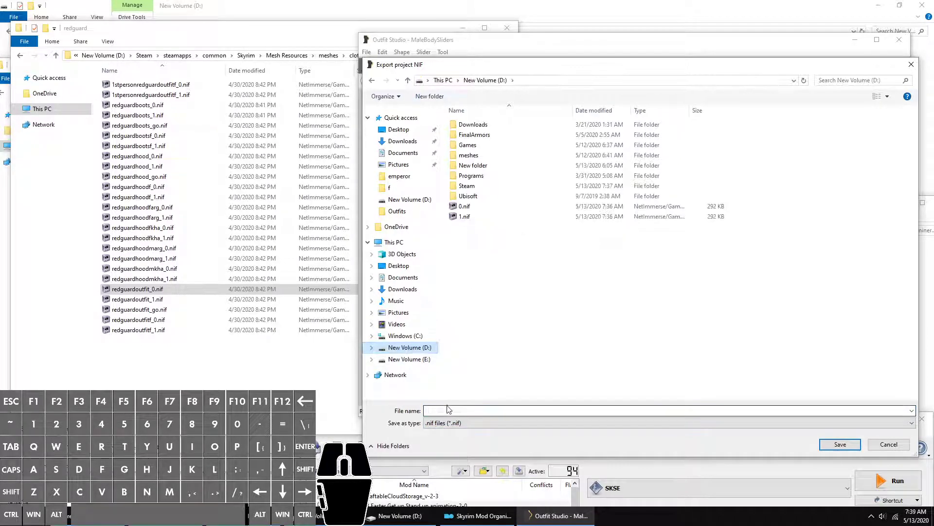
type("Redguard")
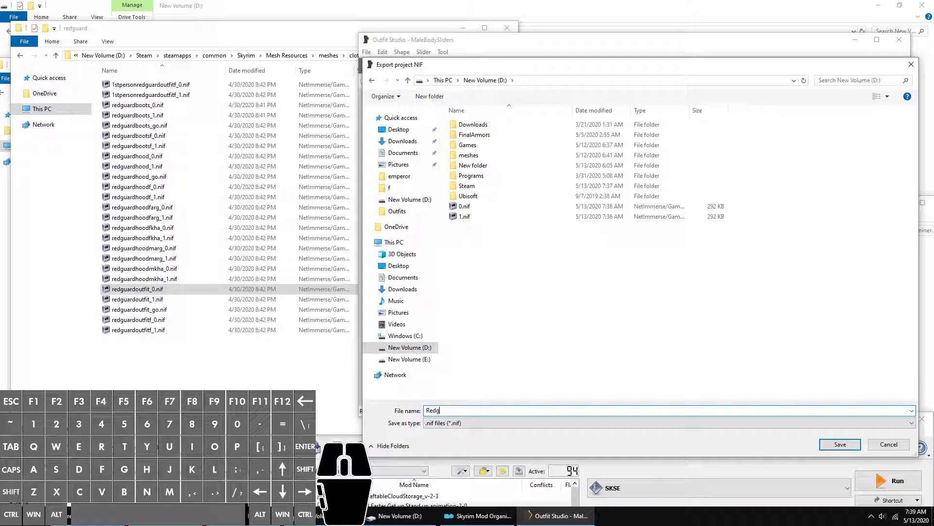
key("Return")
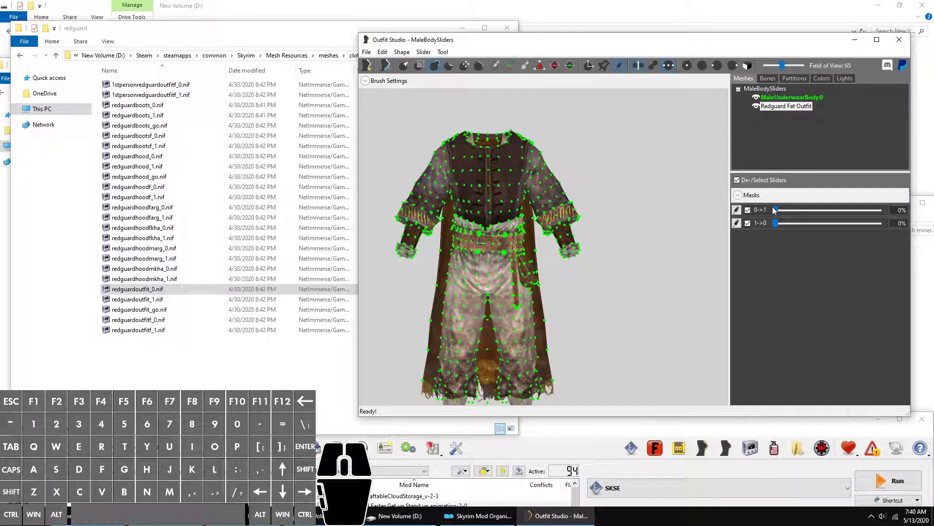
Set the 0->1 slider to 100% and make the resulting shape the new base shape
left_click_drag(777, 215, 879, 211)
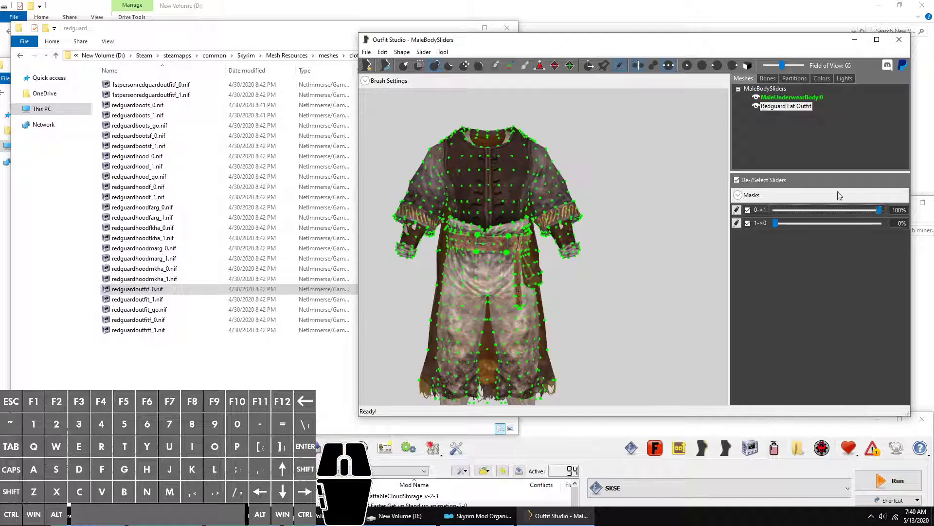
left_click(423, 51)
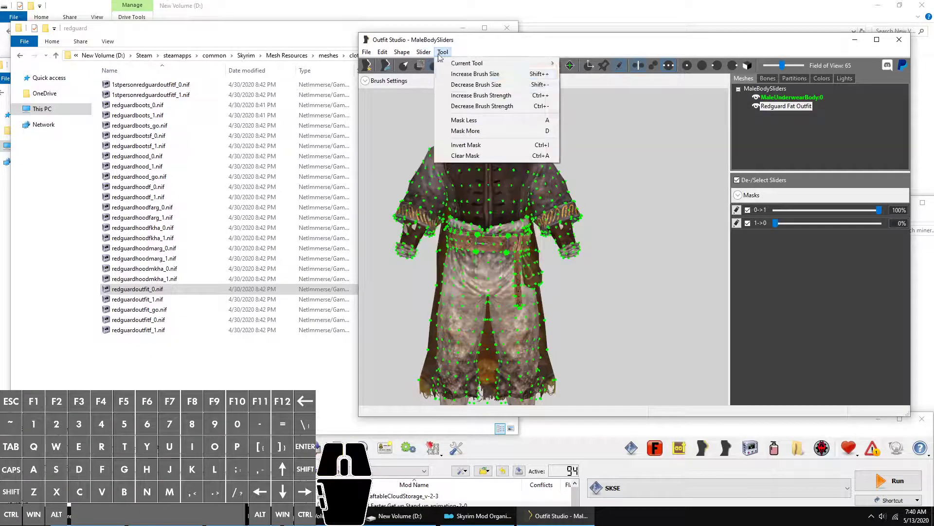
left_click(449, 88)
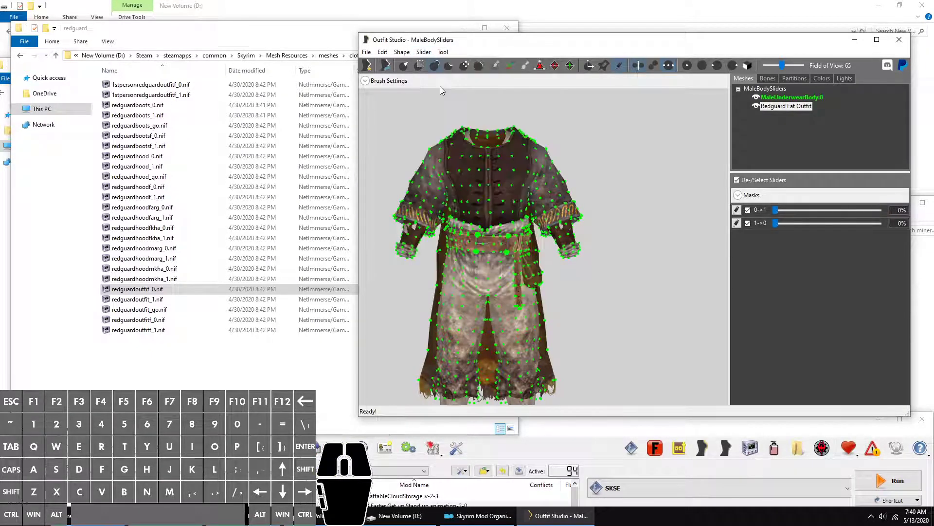
Export the full-weight project to NIF with reference as Redguard1.nif on New Volume (D:)
left_click(366, 52)
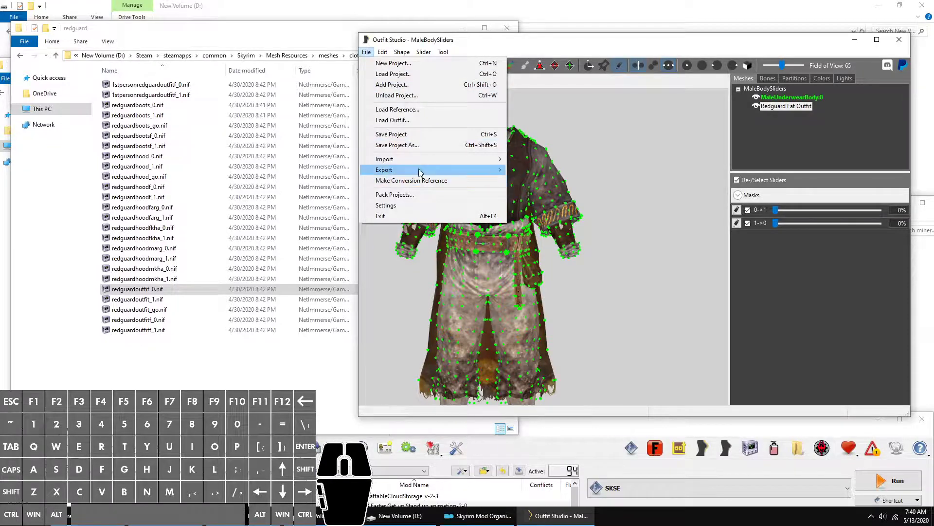
mouse_move(420, 171)
left_click(551, 180)
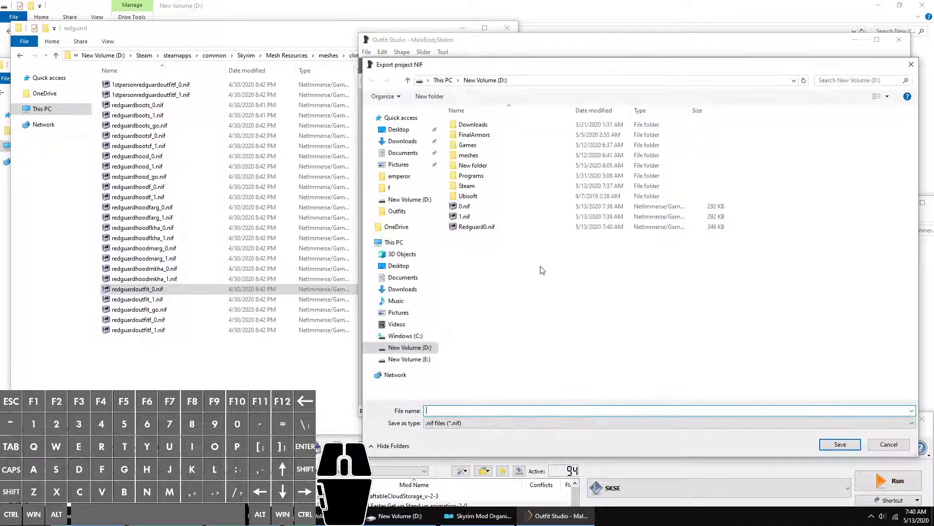
left_click(477, 226)
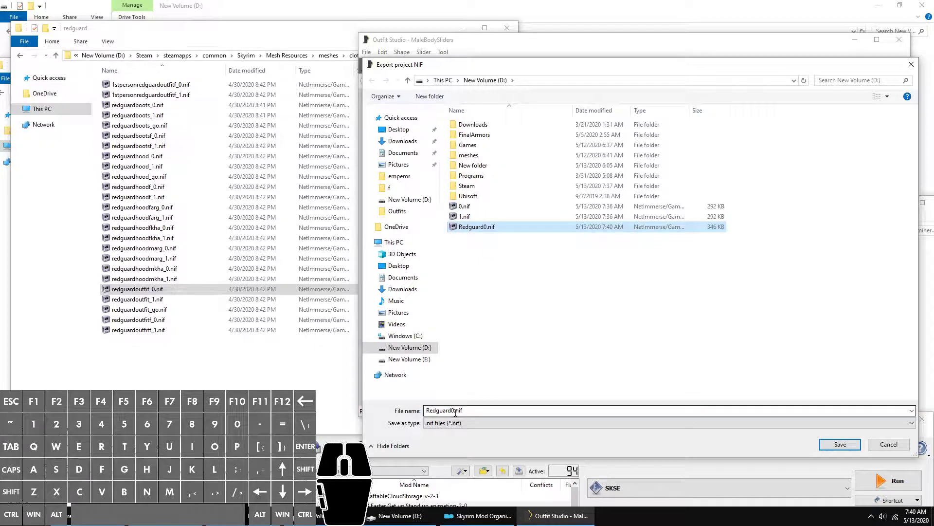
double_click(461, 409)
left_click(455, 410)
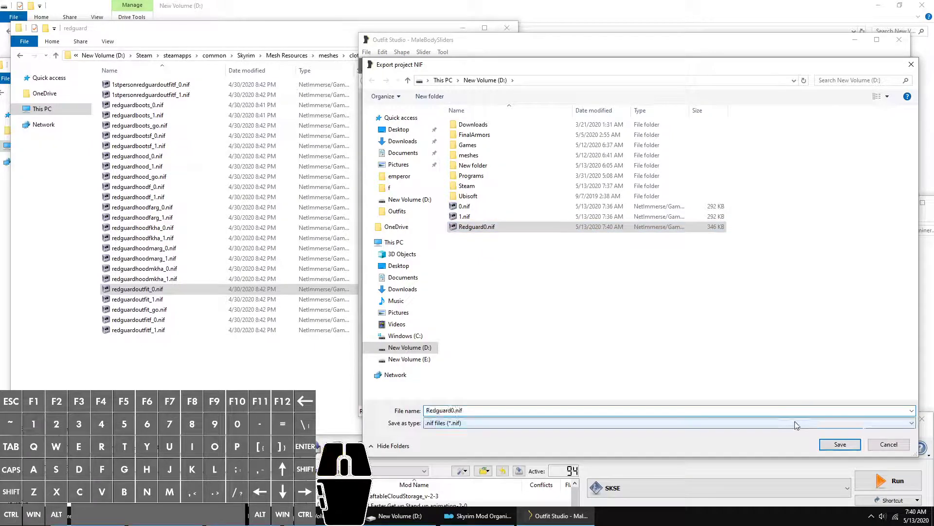
key("Return")
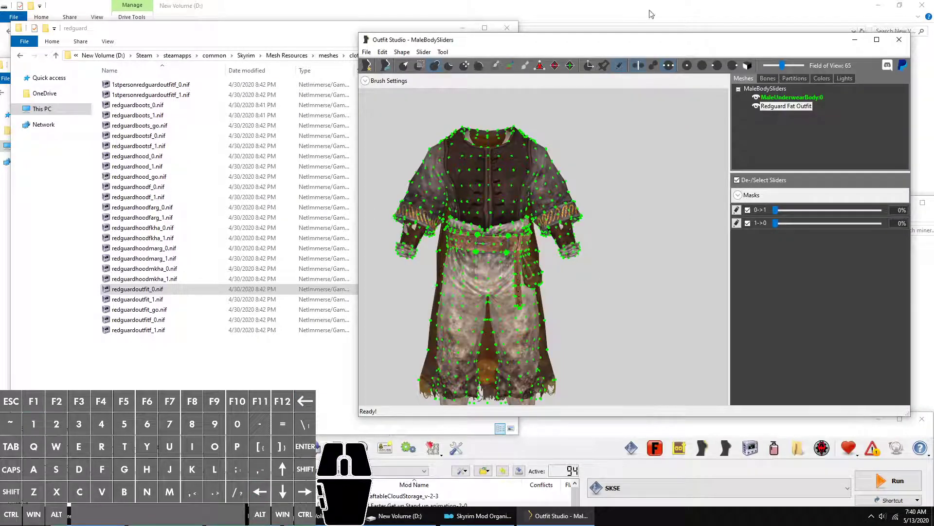
Copy Redguard0.nif and Redguard1.nif from New Volume (D:) into the mod's minerclothes folder
scroll(616, 202, "down", 4)
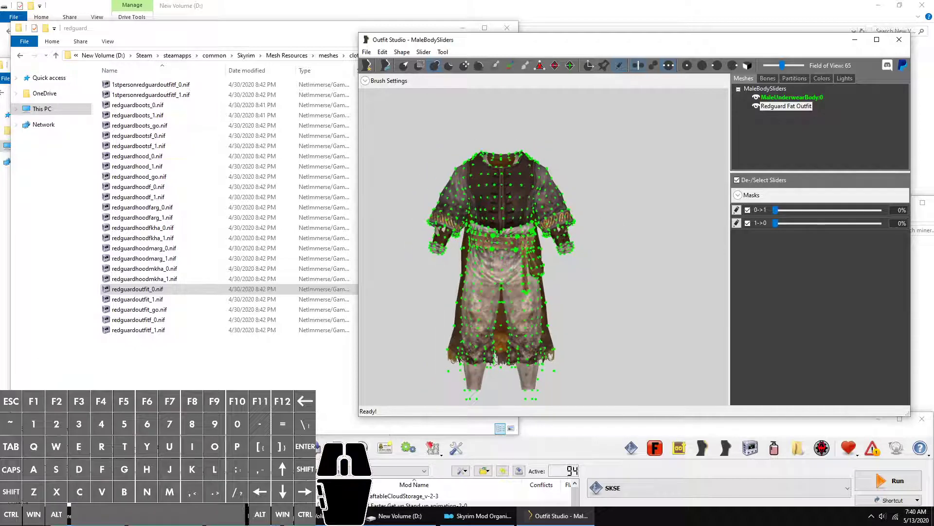
left_click(246, 516)
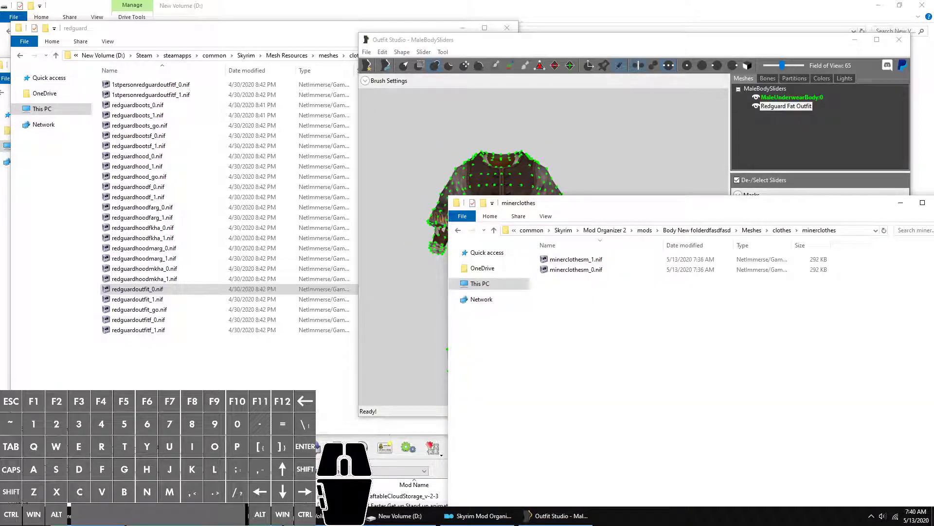
left_click(396, 515)
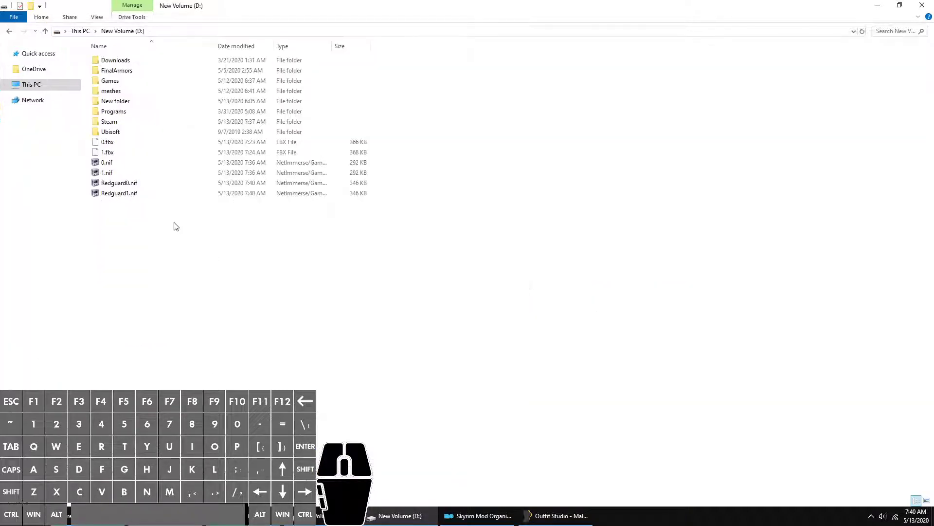
left_click_drag(176, 226, 195, 180)
key("ctrl+c")
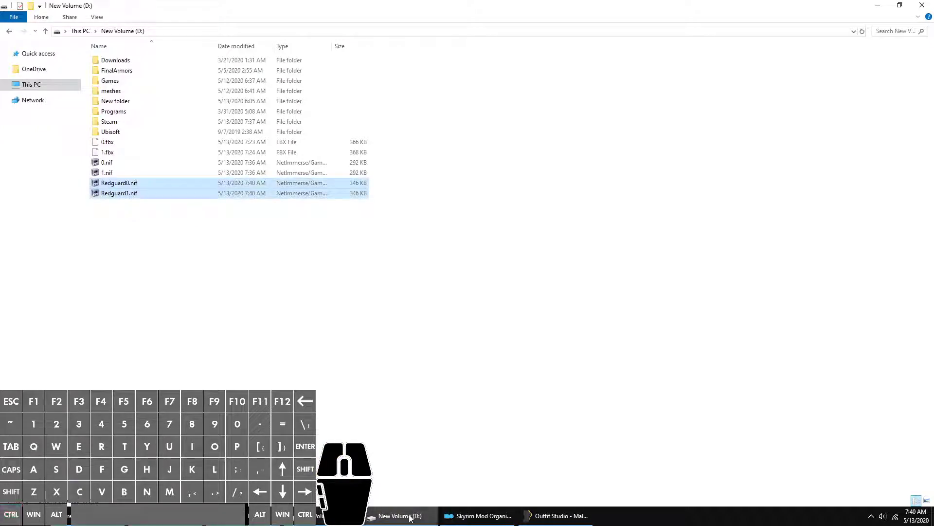
left_click(247, 516)
left_click_drag(707, 364, 654, 206)
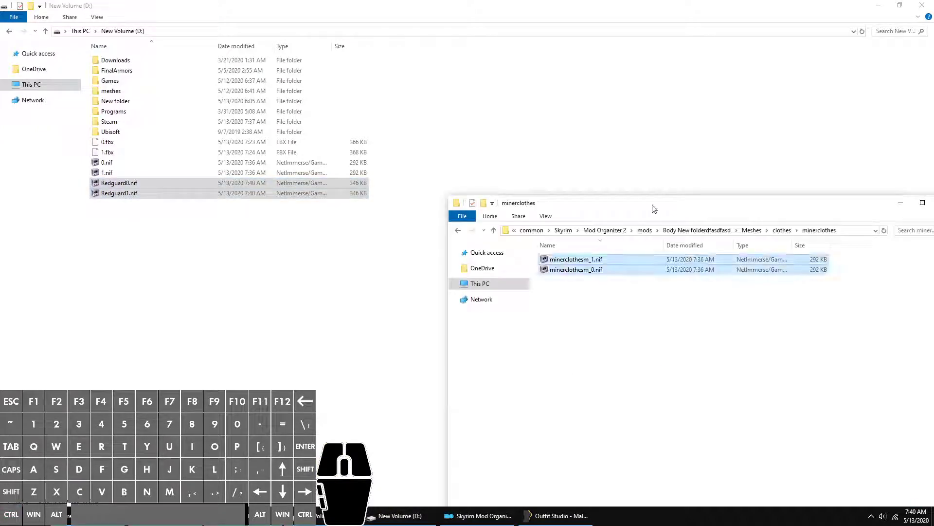
key("Down")
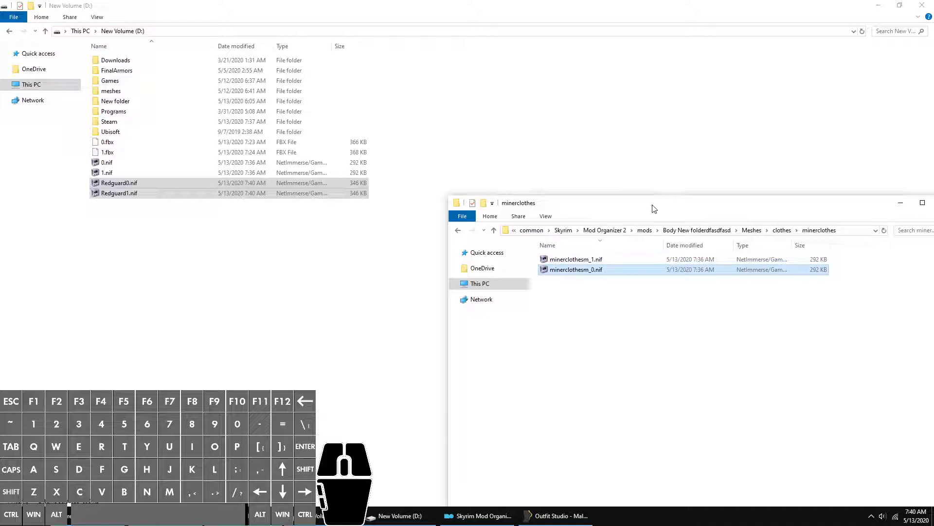
key("ctrl+v")
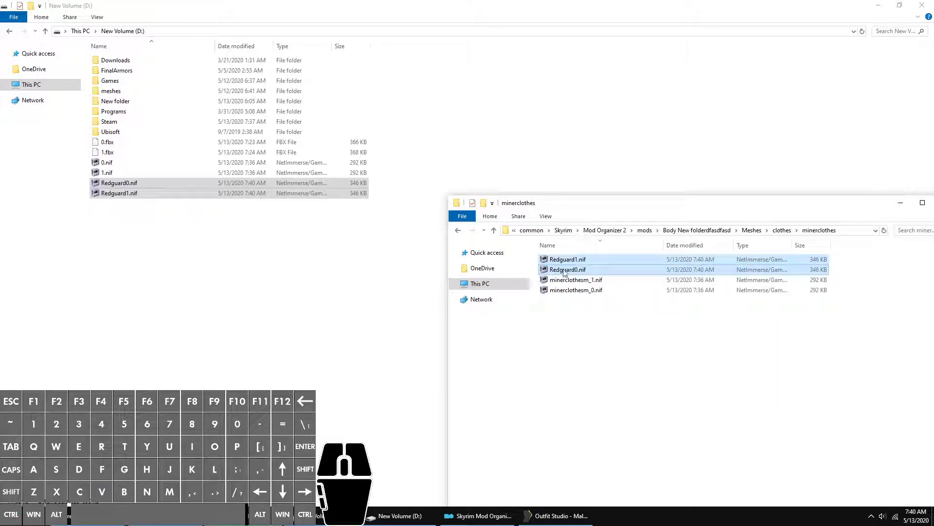
Reuse the name of minerclothesm_1.nif to rename the copied Redguard1.nif as minerclothesm.nif
left_click(574, 279)
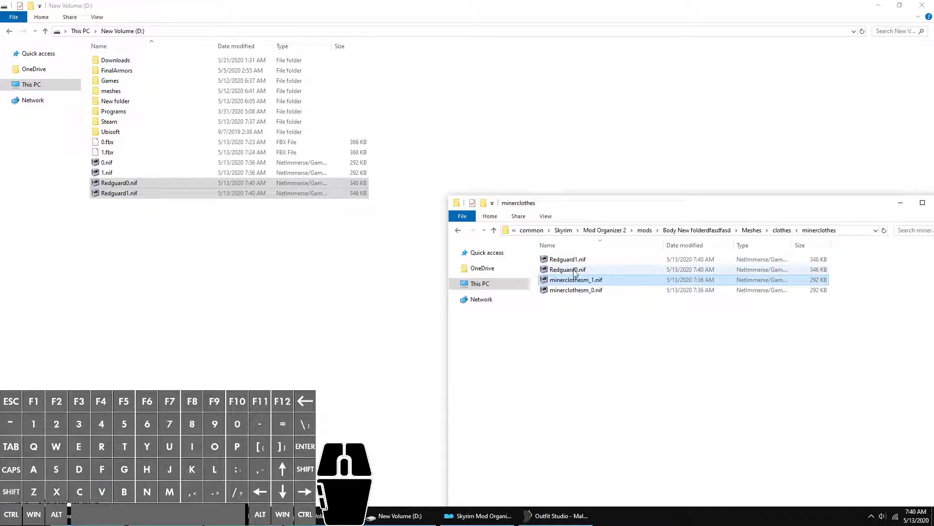
left_click(571, 284)
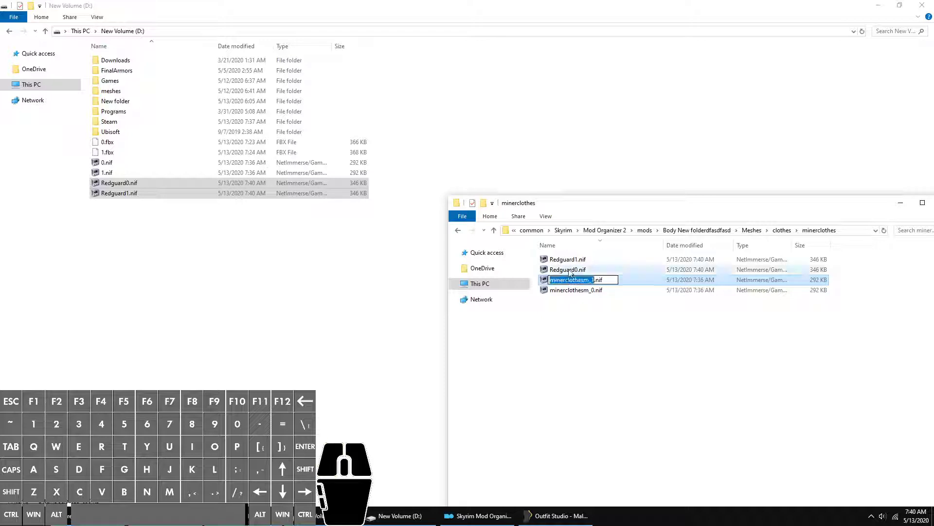
key("ctrl+c")
left_click(568, 261)
left_click(569, 260)
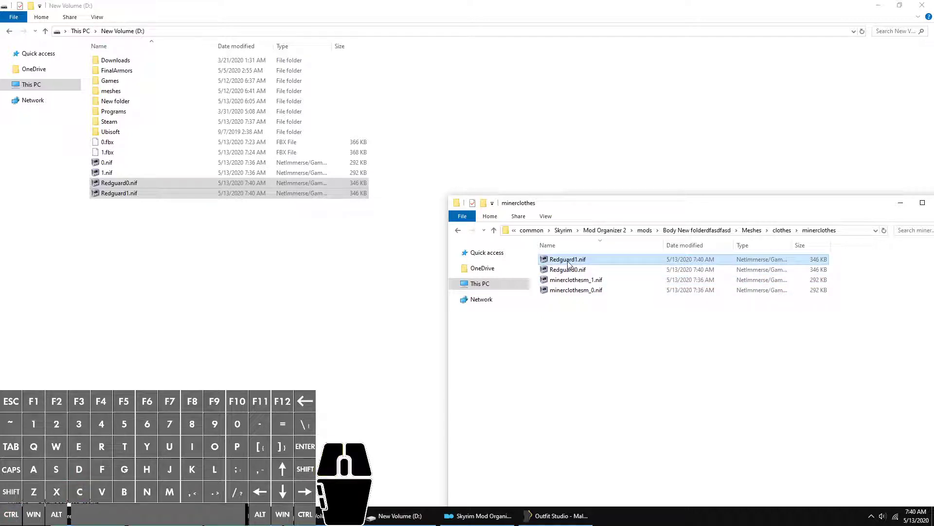
key("ctrl+v")
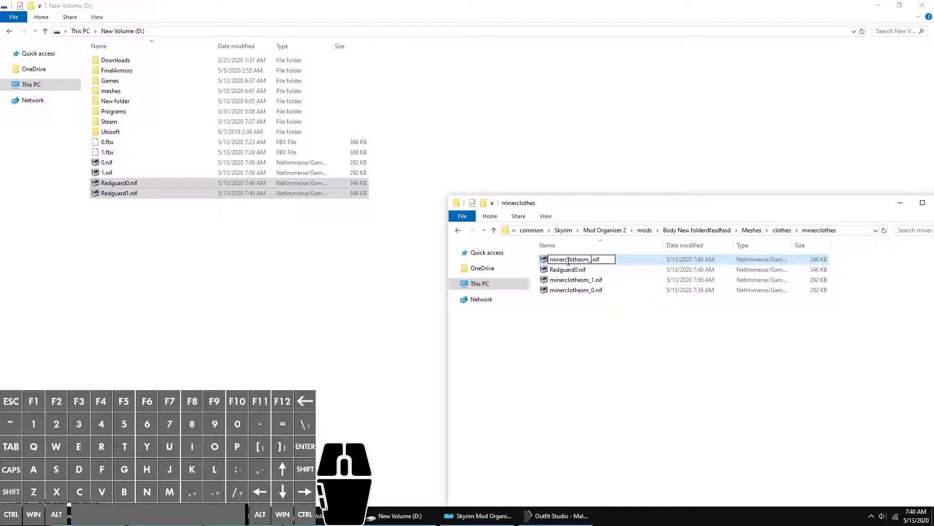
key("BackSpace")
key("Return")
Delete the old minerclothesm_1.nif and minerclothesm_0.nif from the minerclothes folder
left_click(594, 274)
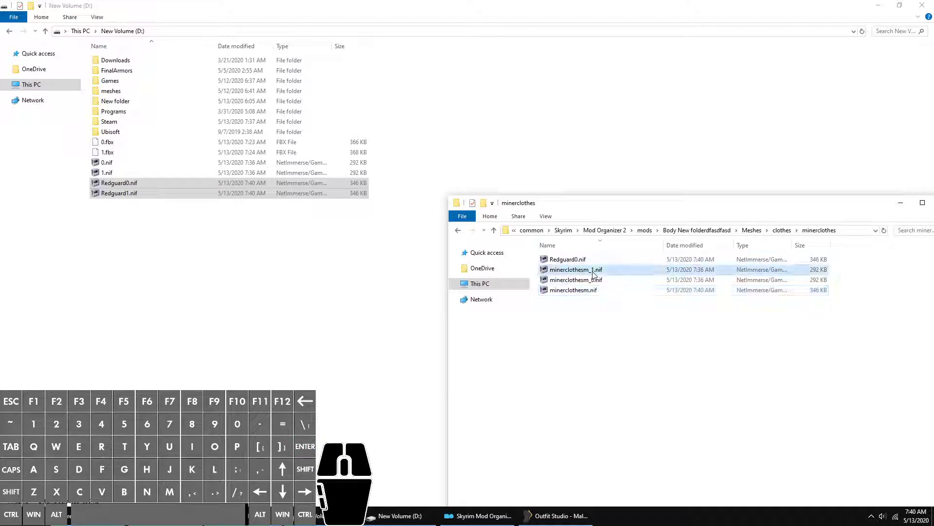
key("Delete")
left_click(594, 274)
key("Delete")
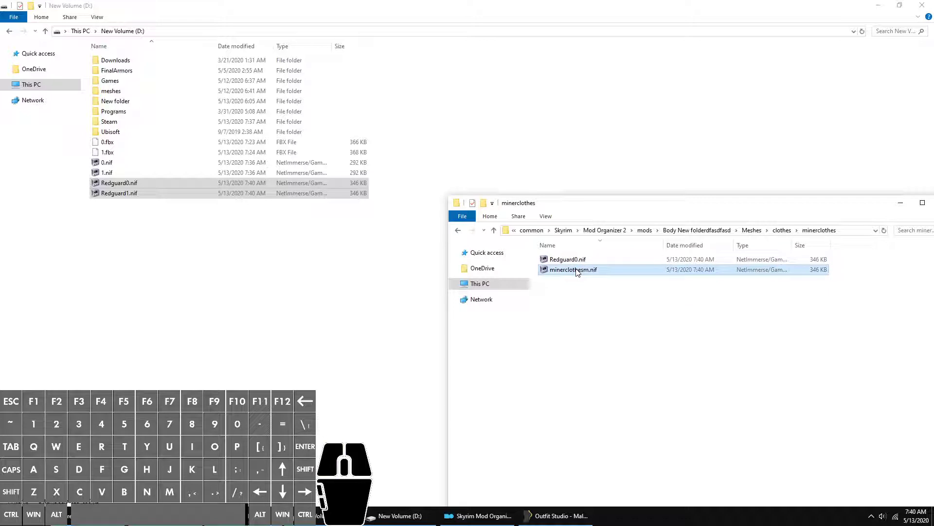
Rename minerclothesm.nif as minerclothesm_1.nif
left_click(577, 270)
left_click(576, 269)
key("Right")
key("Right")
key("Right")
key("Right")
key("Right")
key("Right")
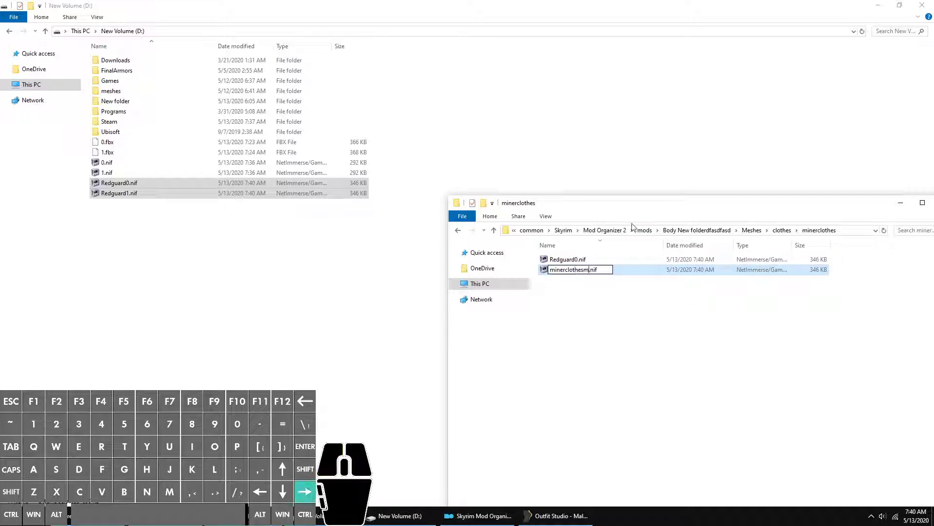
key("Left")
type("_1")
key("Return")
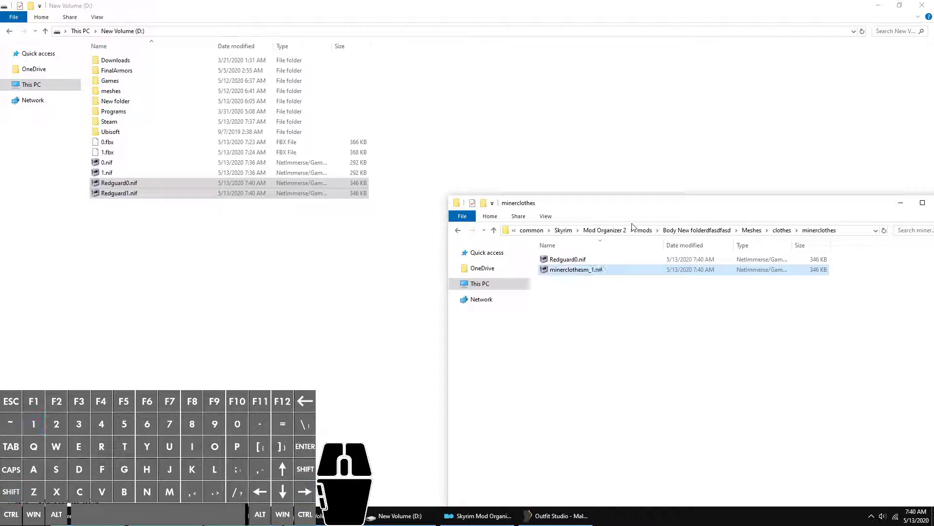
Rename the copied Redguard0.nif as minerclothesm_0.nif
left_click(558, 263)
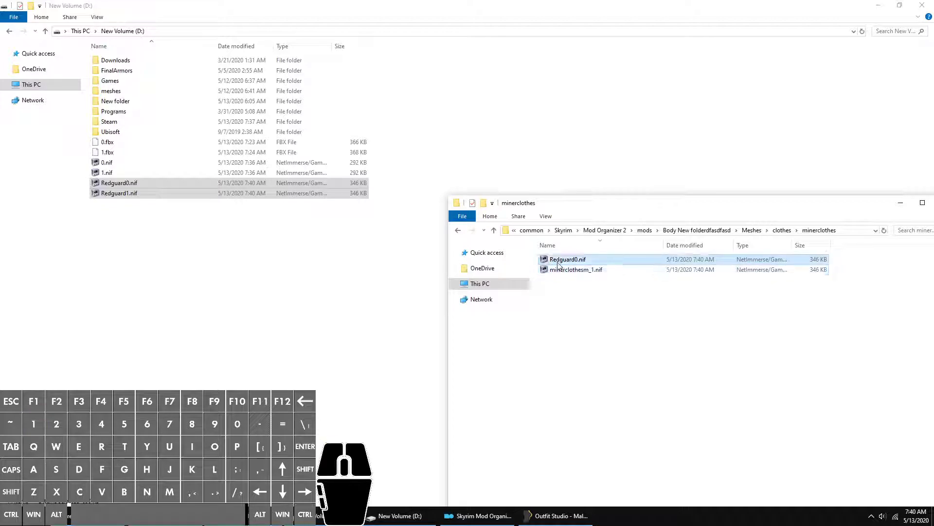
left_click(562, 260)
key("ctrl+v")
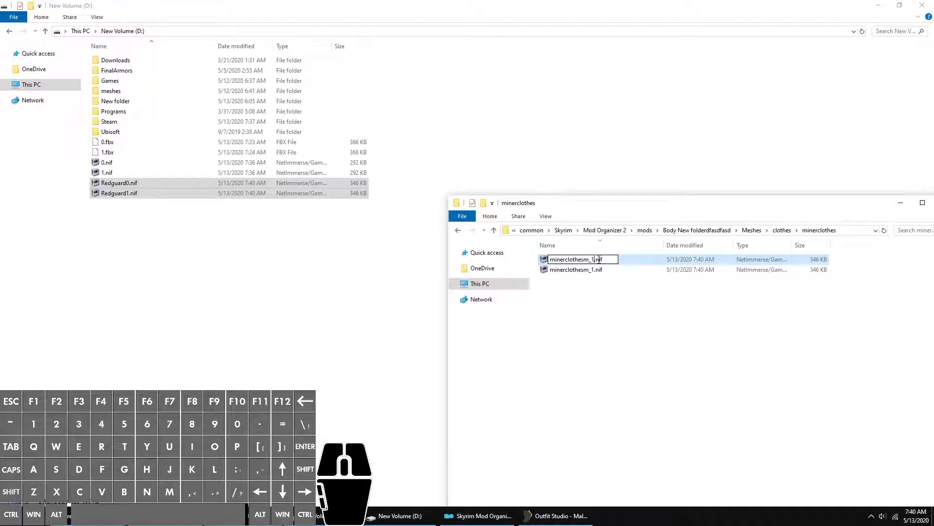
key("Return")
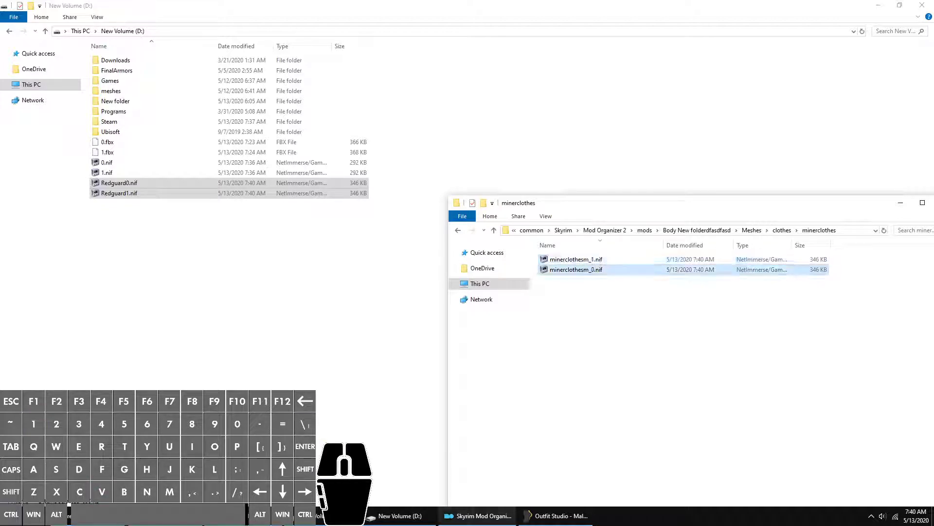
Switch to Mod Organizer, run Skyrim through SKSE, load into the game and select the player character as the console target
left_click(465, 520)
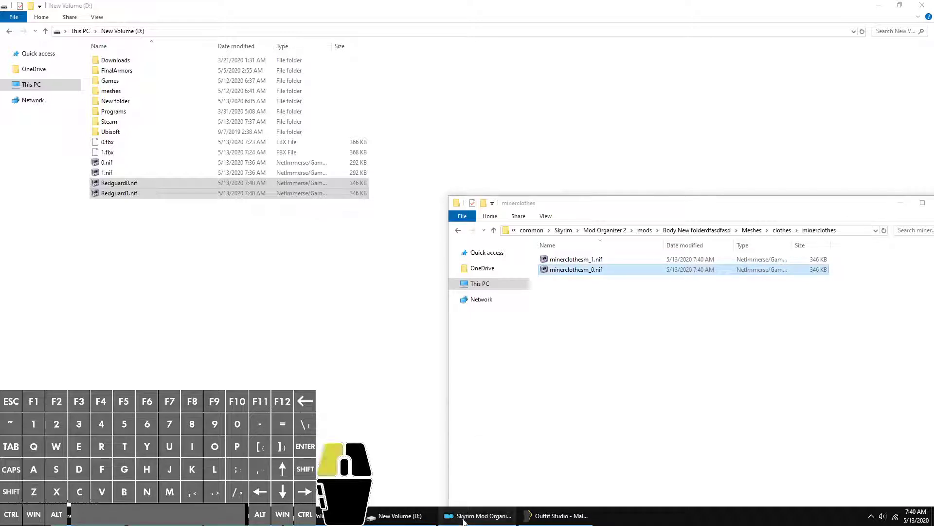
left_click(882, 482)
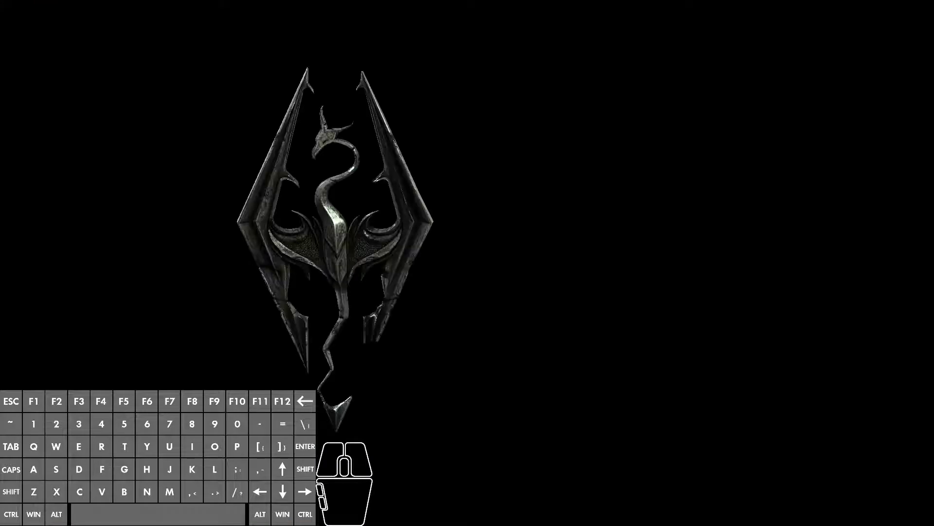
key("Return")
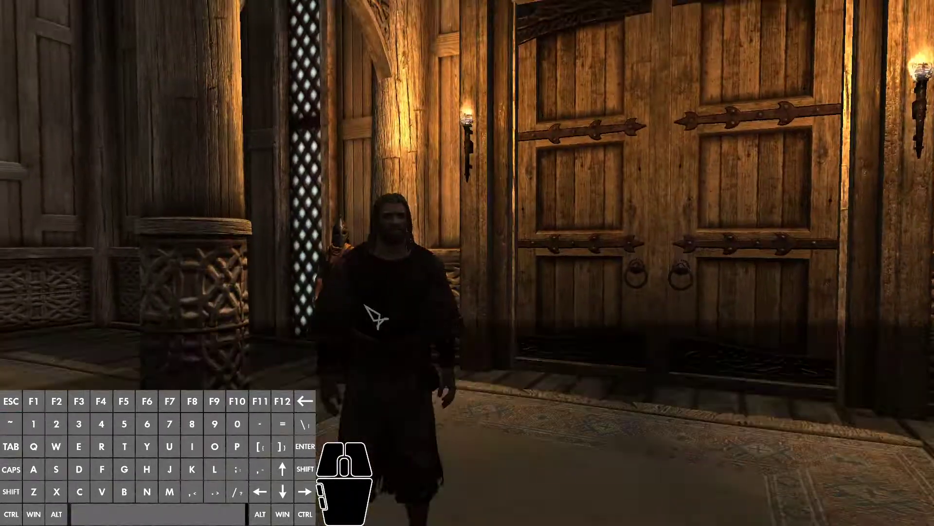
left_click(365, 306)
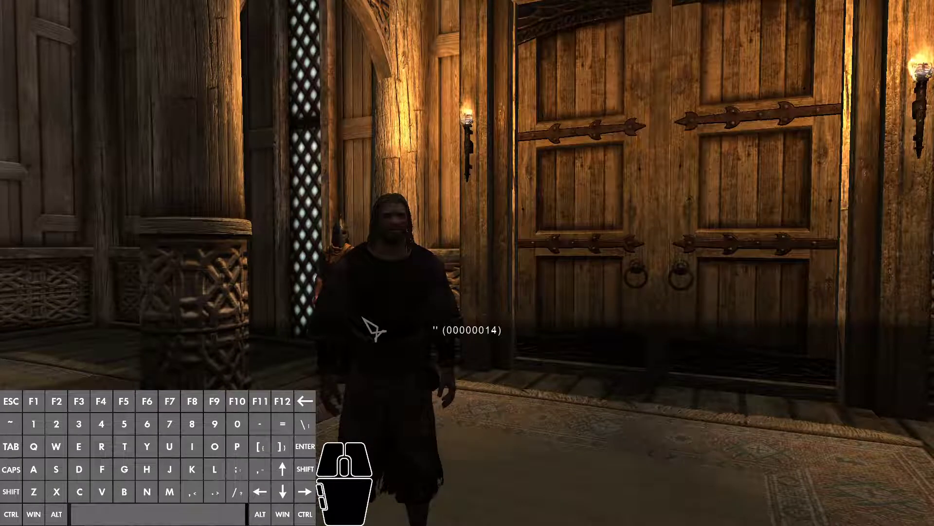
Run setnpcweight on the player character with the values 100, 0 and 50 to test the outfit across the weight range
type("etnpcweight 100")
key("Return")
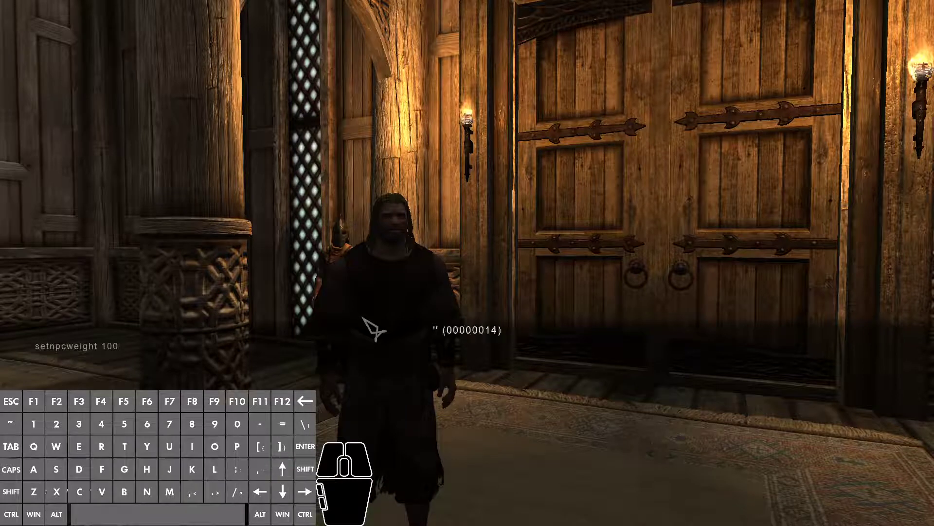
key("BackSpace")
type("0")
key("Return")
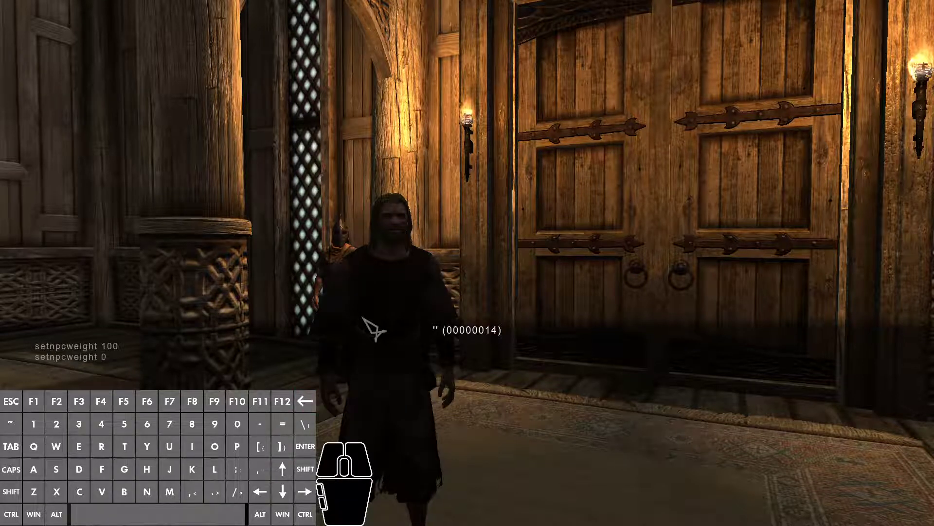
left_click(363, 318)
left_click(362, 318)
key("Return")
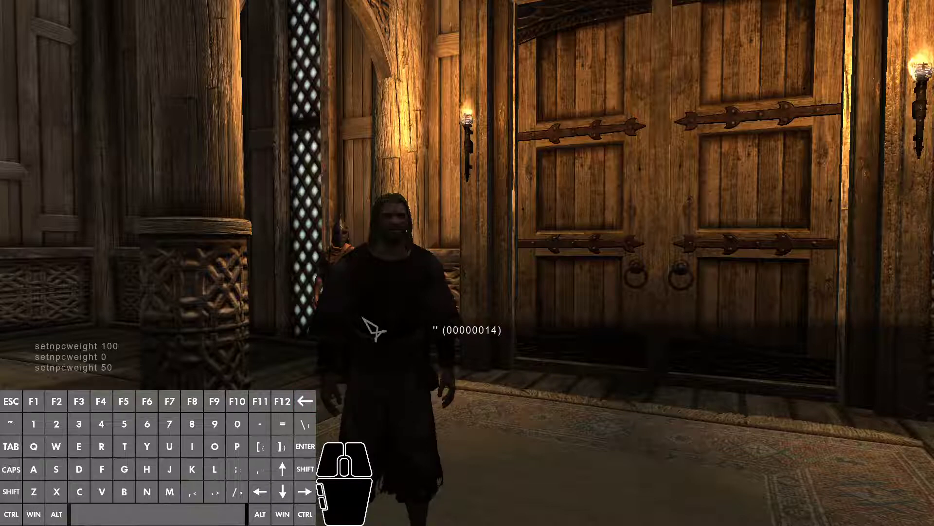
Examine the outfit on the character up close and quit the game with the console command qqq
key("grave")
scroll(467, 262, "up", 3)
scroll(468, 262, "up", 2)
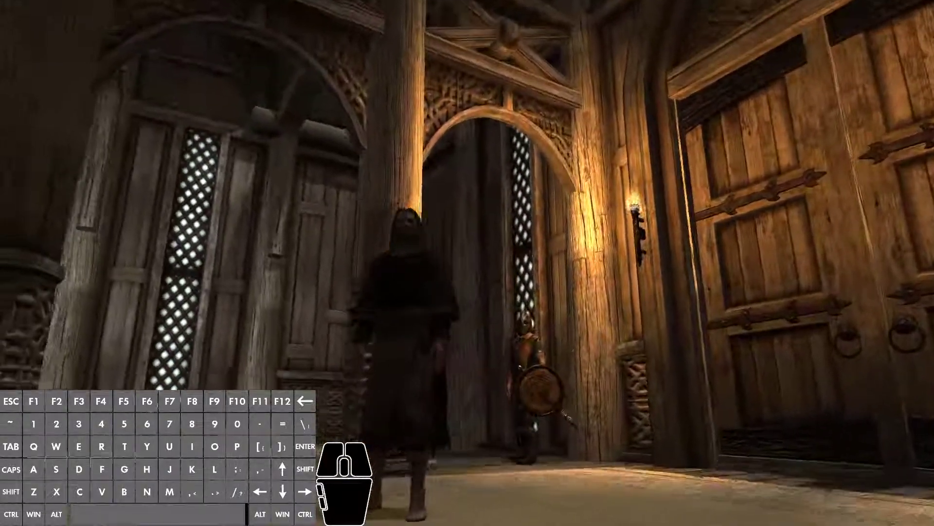
key("grave")
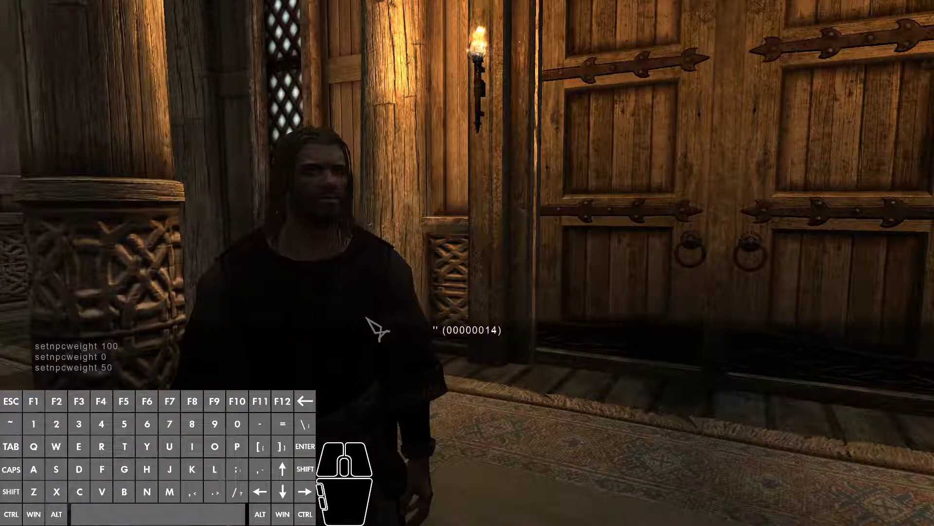
type("qqq")
key("Return")
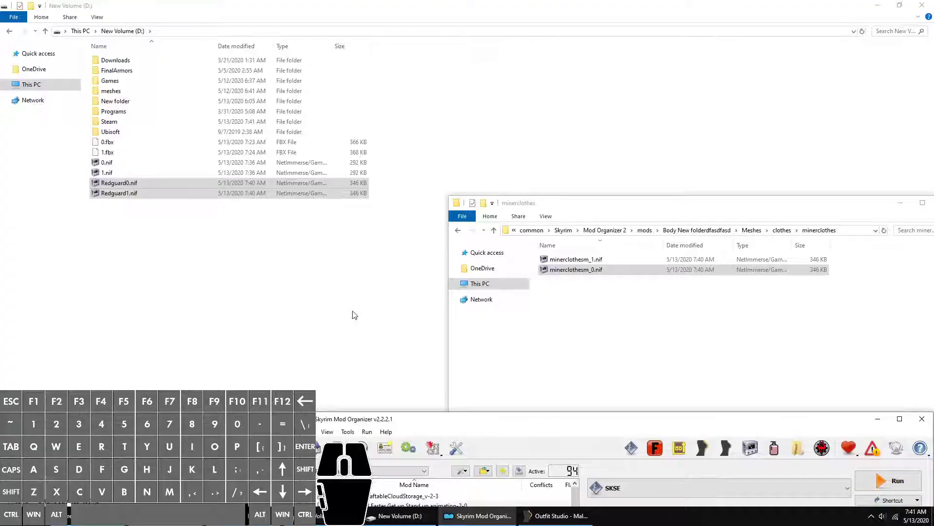